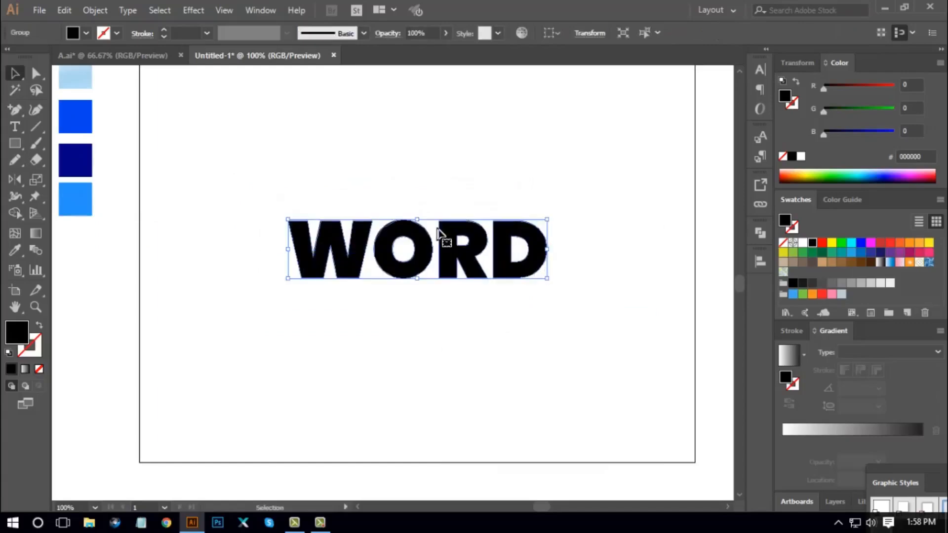
Offset the paths of the black WORD lettering by 8 px with miter joins and a miter limit of 4
left_click(94, 10)
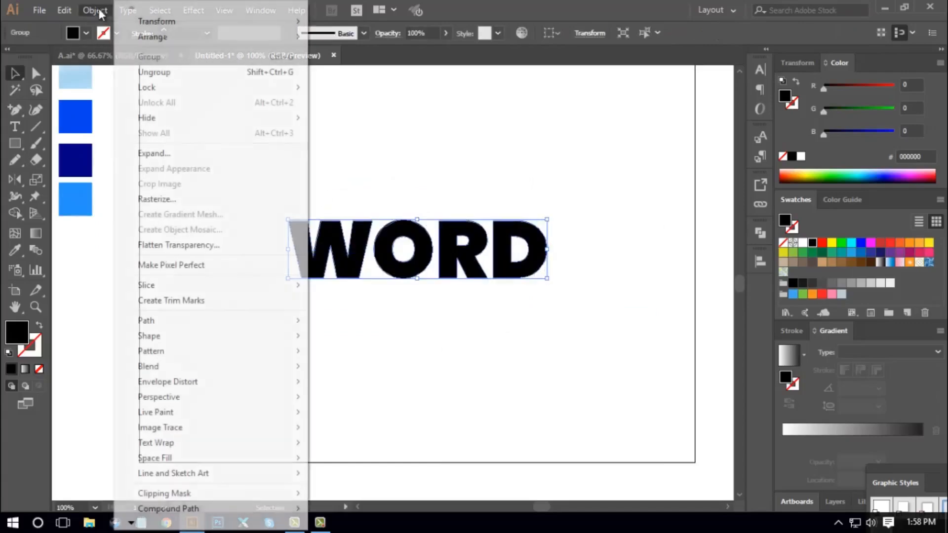
mouse_move(163, 320)
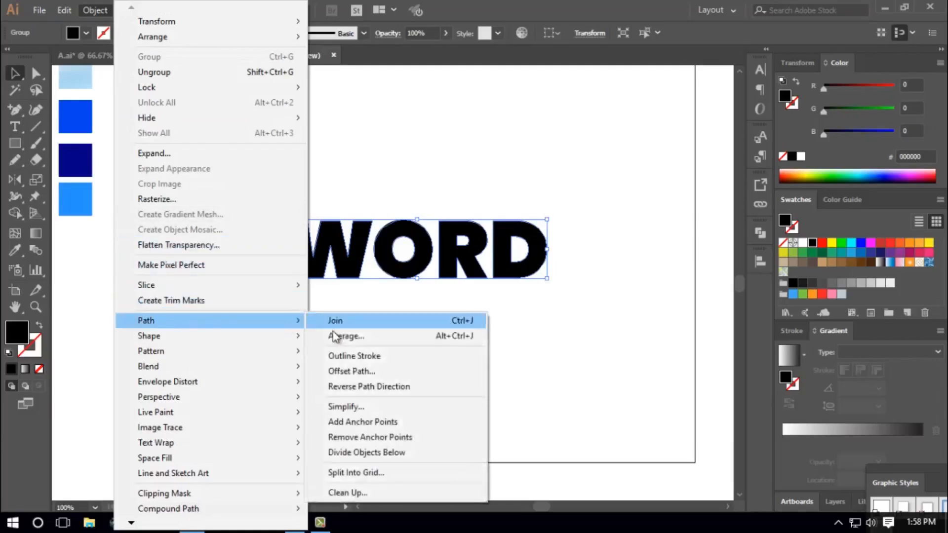
left_click(373, 372)
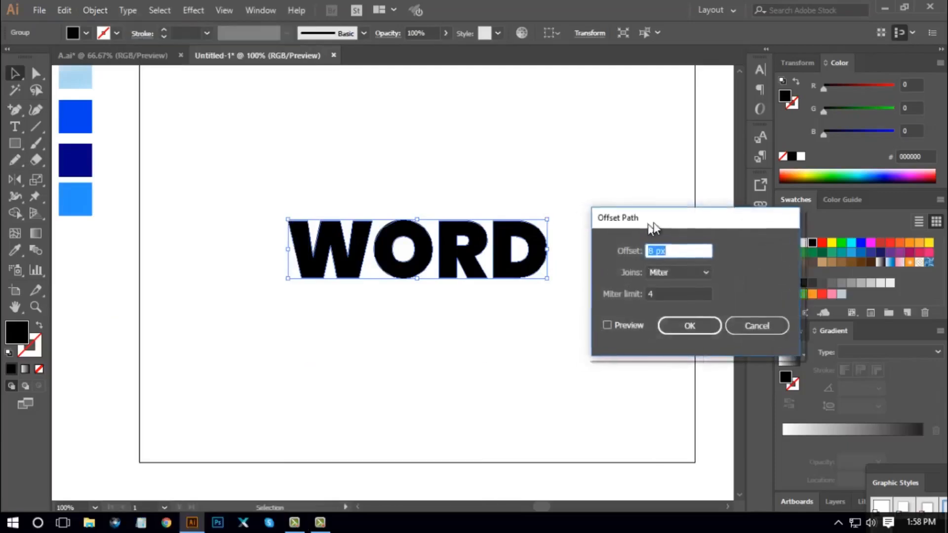
left_click(616, 323)
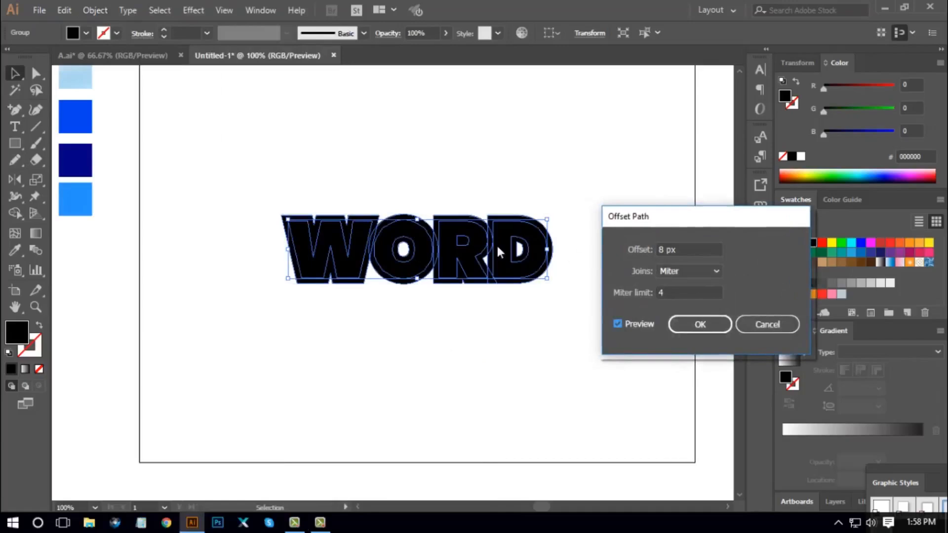
scroll(684, 249, "up", 2)
scroll(683, 249, "down", 2)
left_click(701, 324)
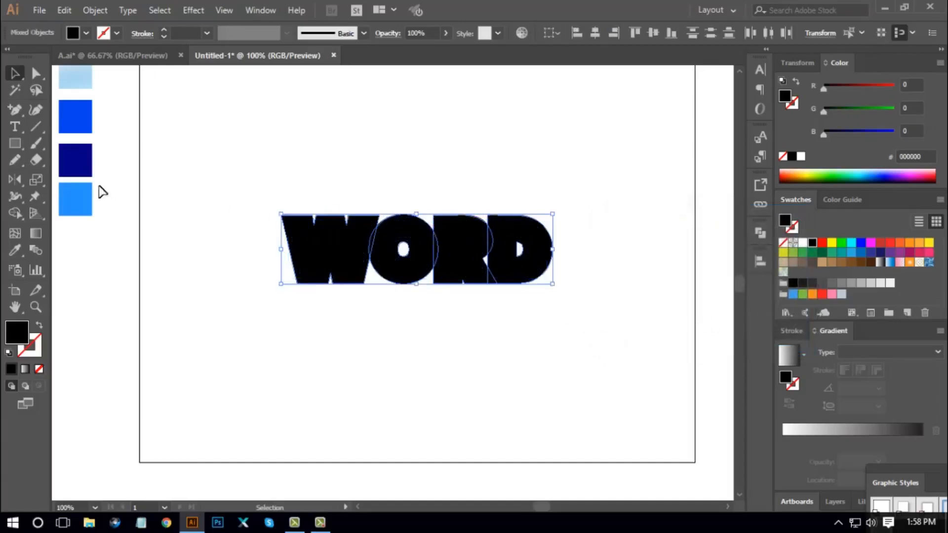
Fill the offset outlines with the dark navy sample colour and unite them into one shape
left_click(15, 250)
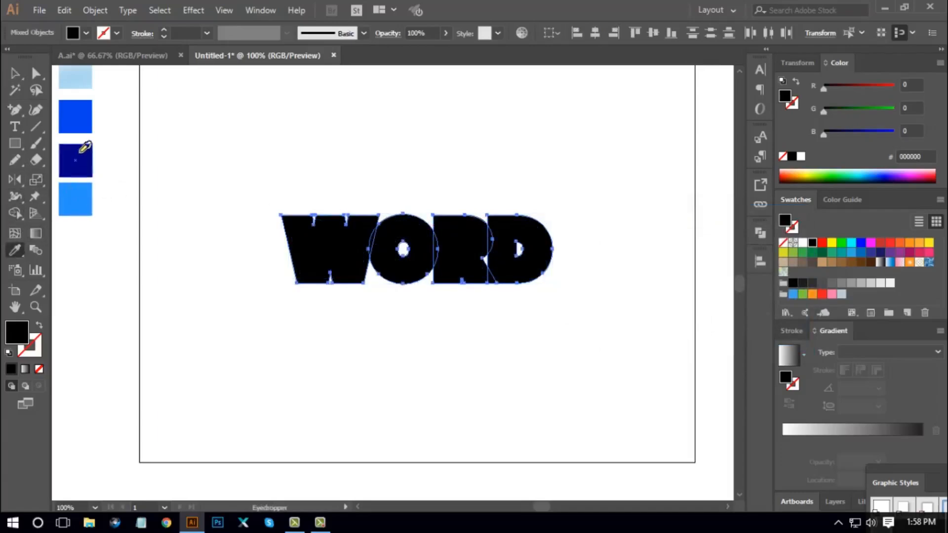
left_click(79, 155)
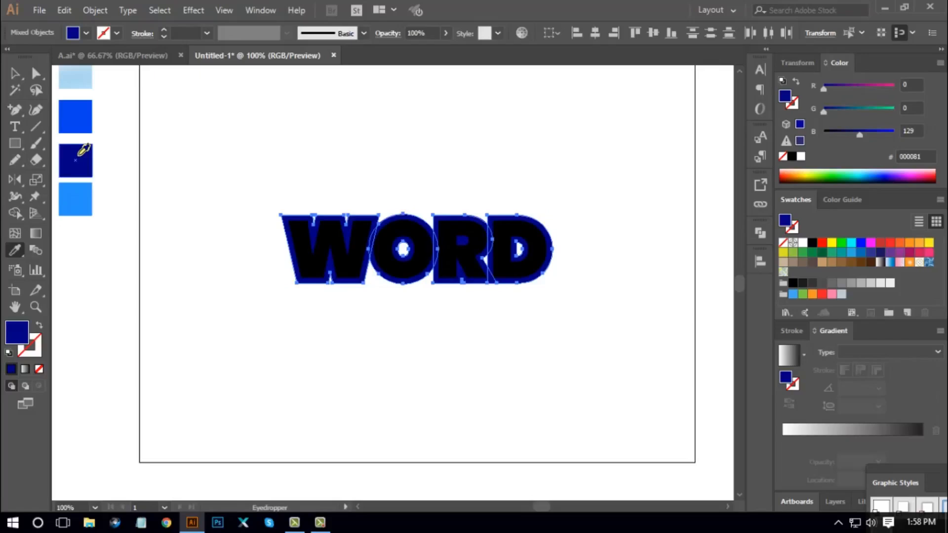
left_click(760, 232)
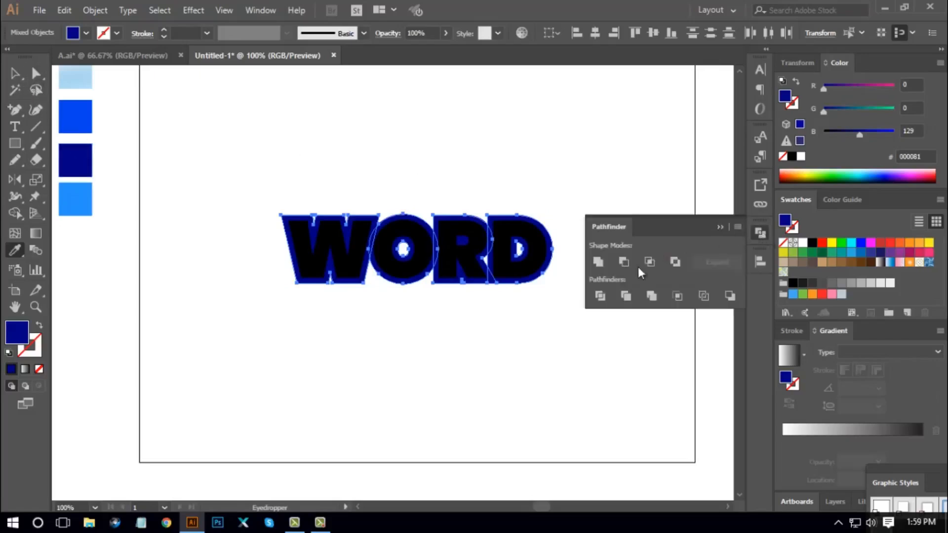
left_click(598, 262)
left_click(764, 236)
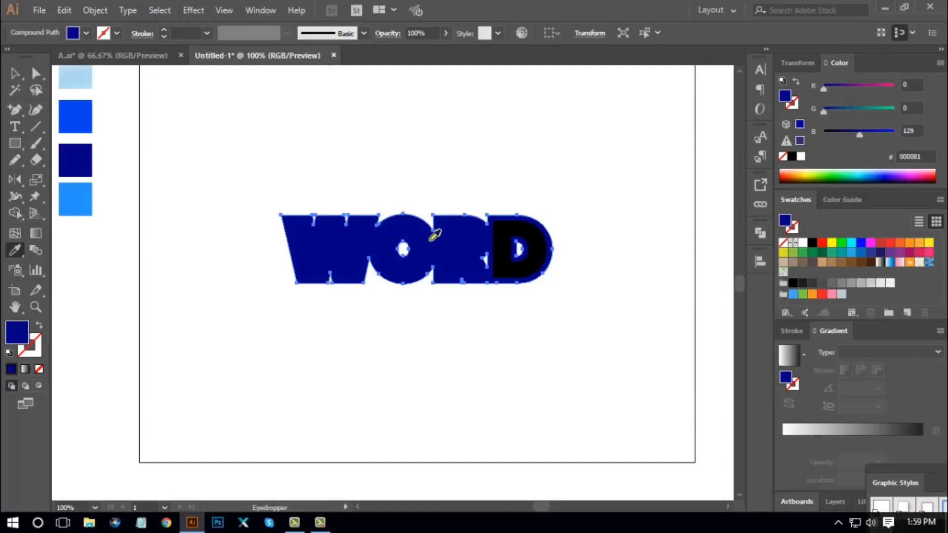
Send the united navy outline to the back, behind the black letters
right_click(439, 249)
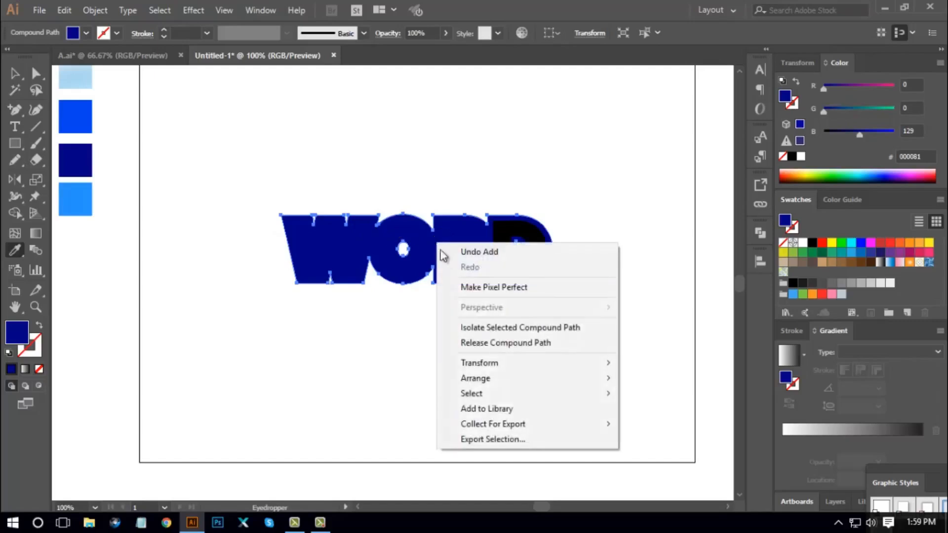
mouse_move(491, 383)
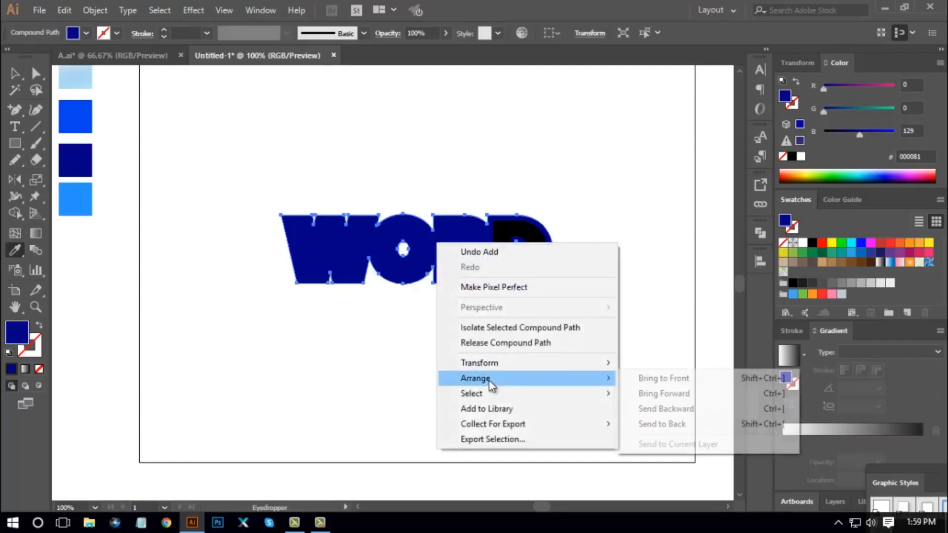
left_click(669, 423)
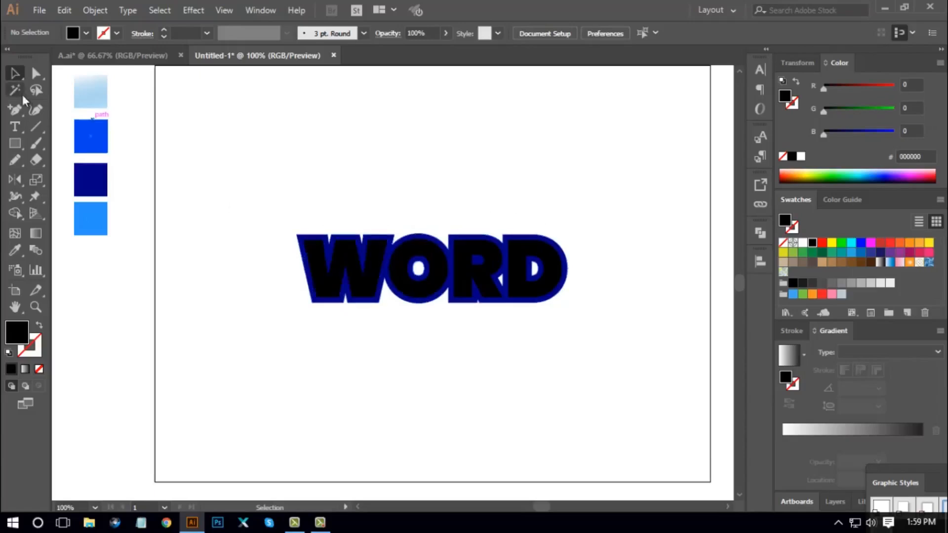
Recolour the four black letters W, O, R and D with the bright blue sample square's colour
left_click(36, 73)
left_click(347, 295)
left_click(393, 265, "shift")
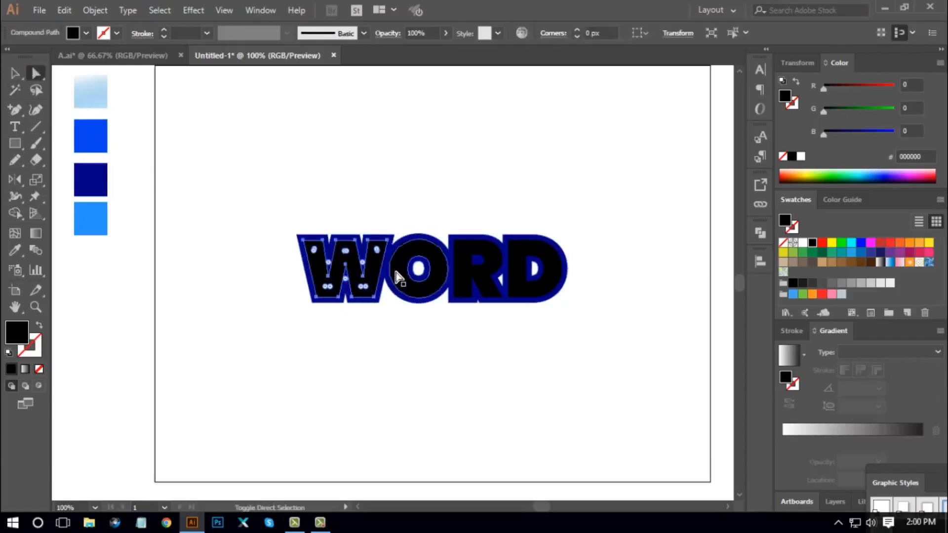
left_click(474, 264, "shift")
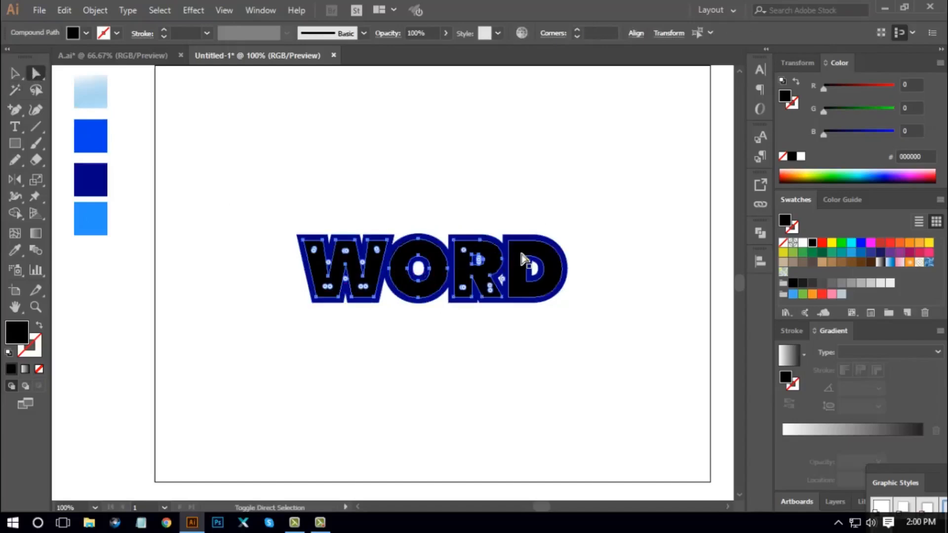
left_click(19, 249)
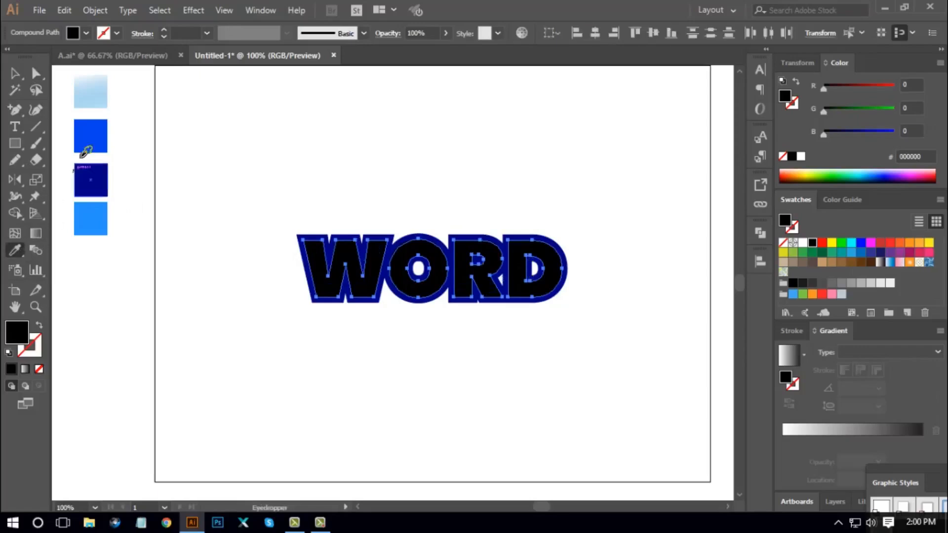
left_click(91, 134)
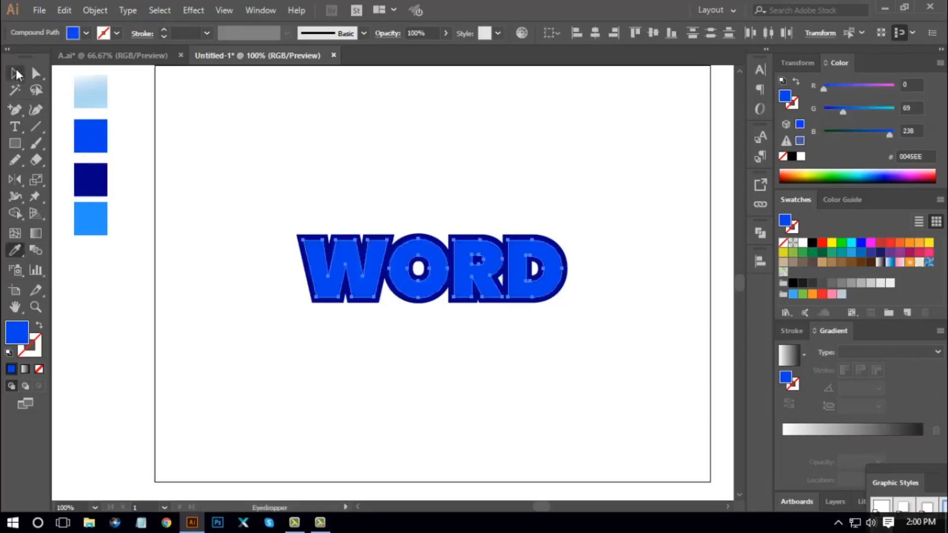
Ungroup the WORD artwork so the blue letters and the navy outline are separate objects
left_click(16, 74)
left_click(246, 316)
left_click(349, 275)
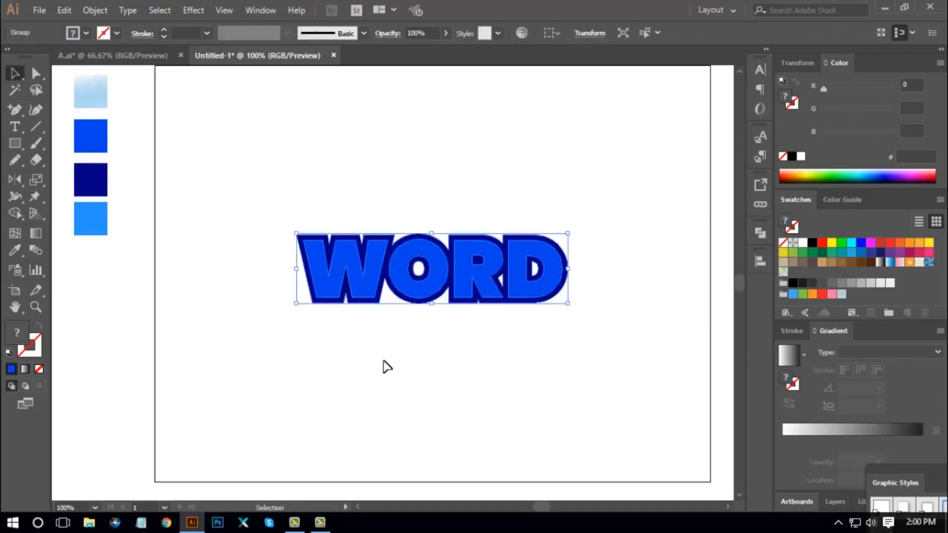
left_click(387, 367)
left_click(375, 279)
left_click(421, 344)
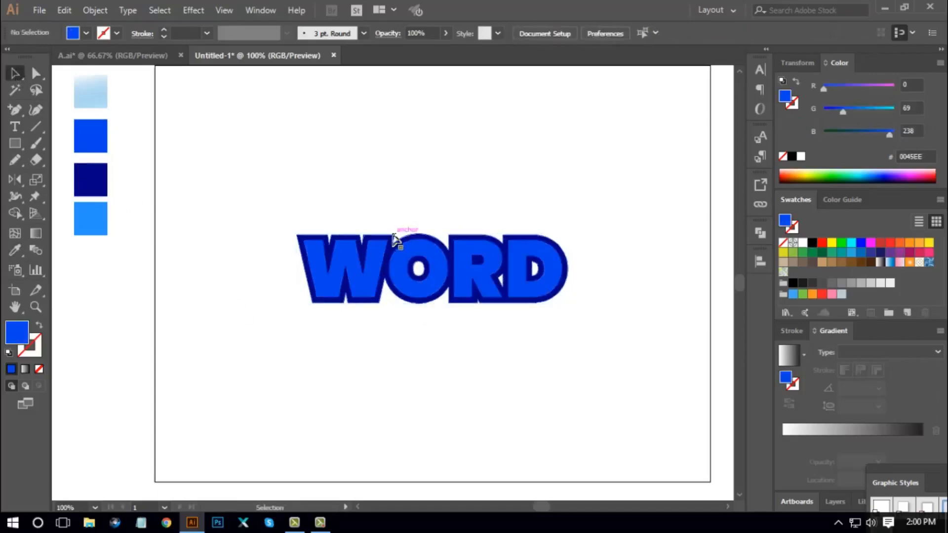
left_click(398, 247)
left_click(432, 369)
left_click(404, 268)
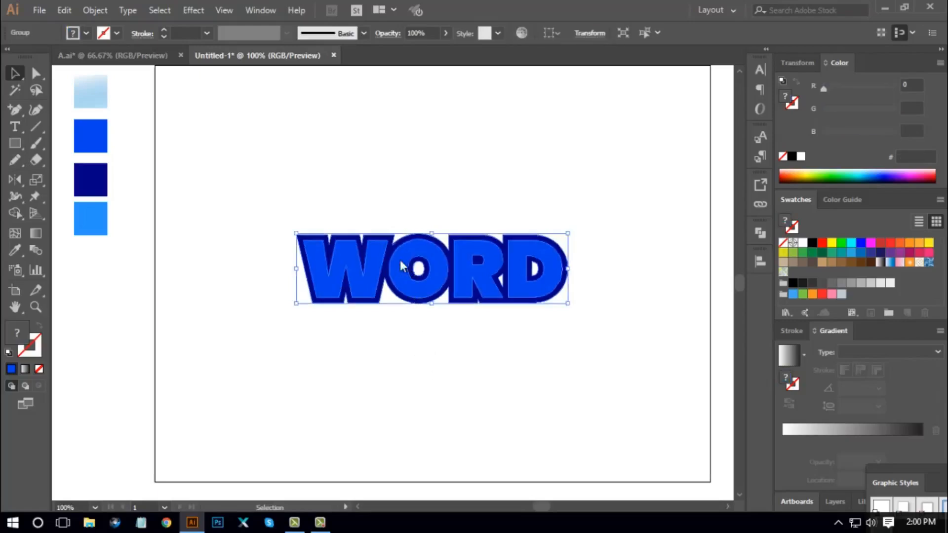
right_click(401, 269)
left_click(441, 376)
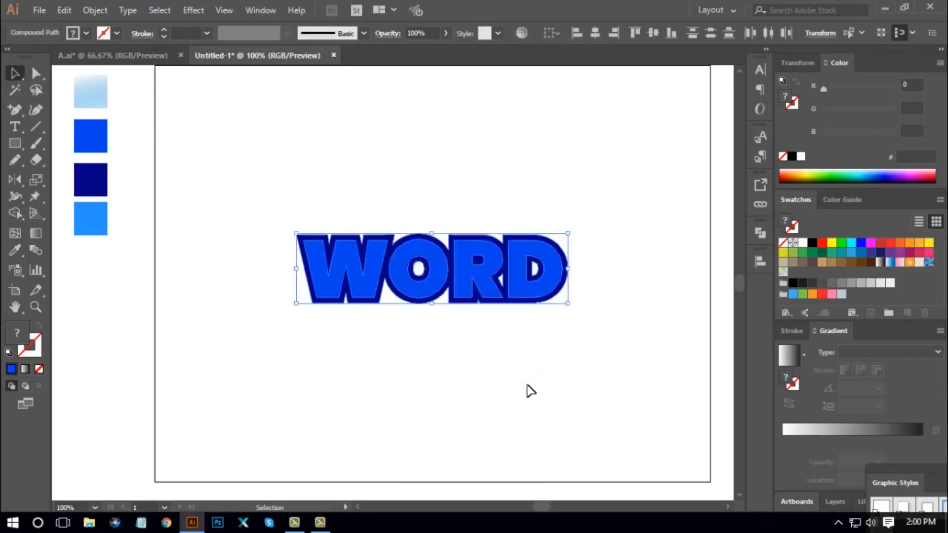
left_click(470, 315)
Unite only the navy outline behind the letters into a single solid path with its inner holes filled
left_click(474, 309)
left_click(489, 331)
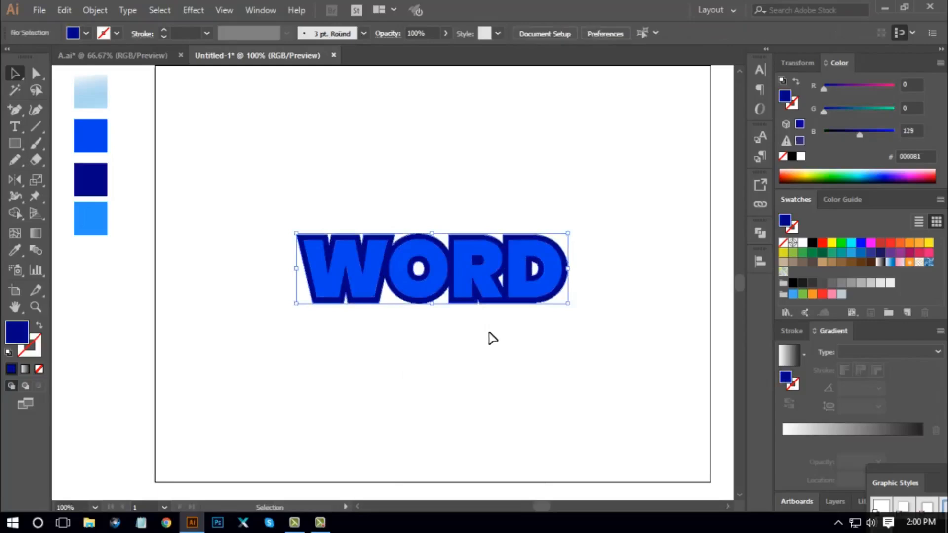
left_click(474, 307)
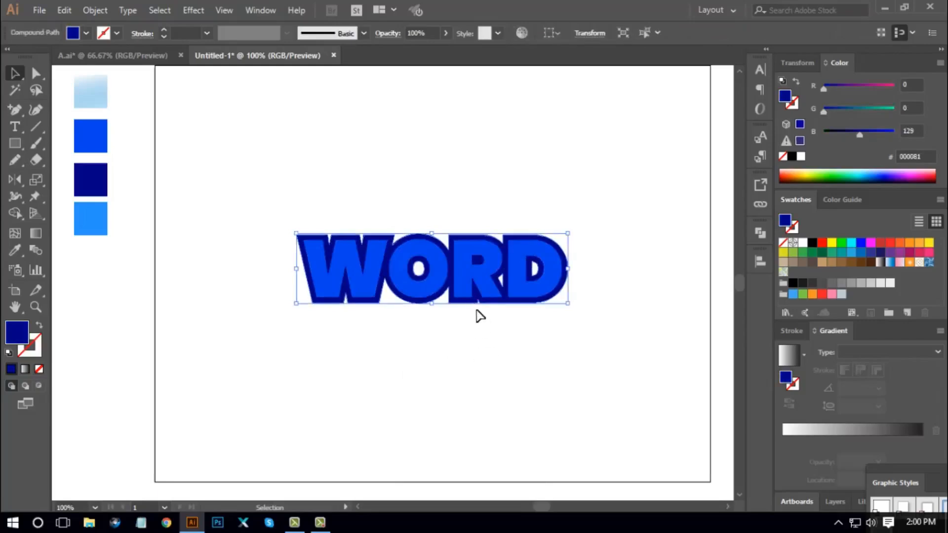
key("ctrl+plus")
key("ctrl+plus")
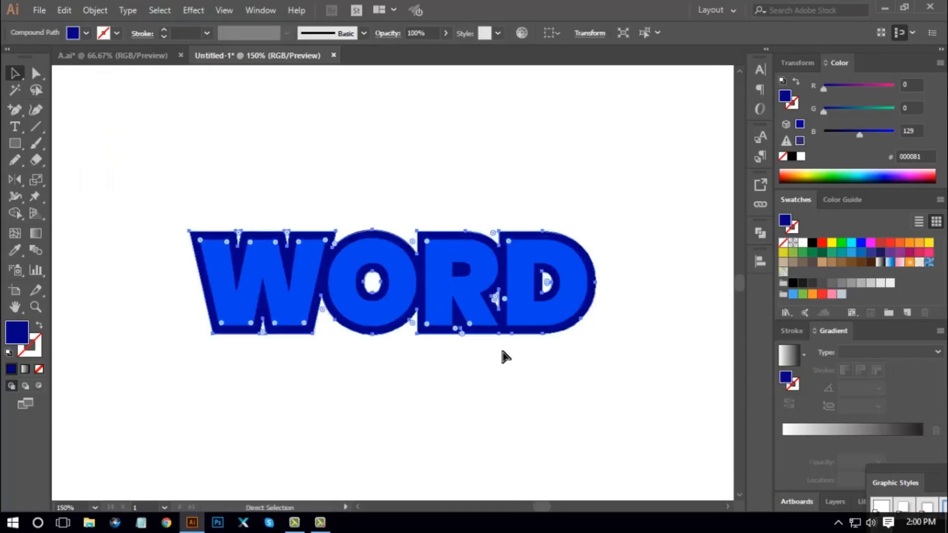
key("space")
scroll(504, 394, "down", 2)
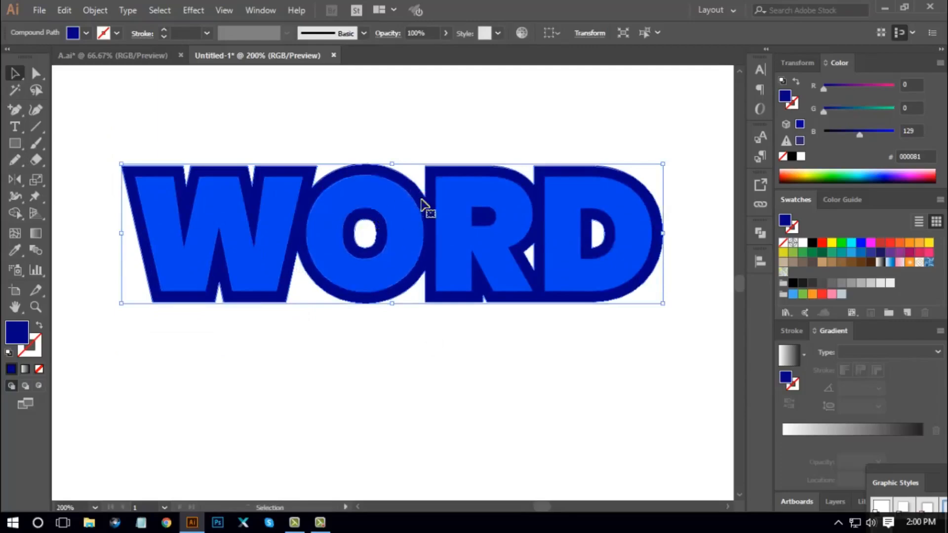
left_click(761, 232)
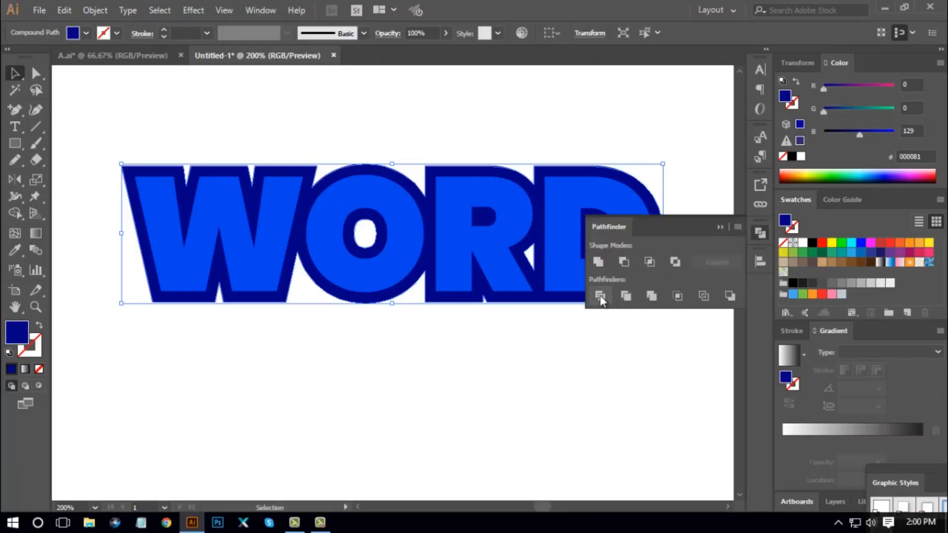
left_click(600, 262)
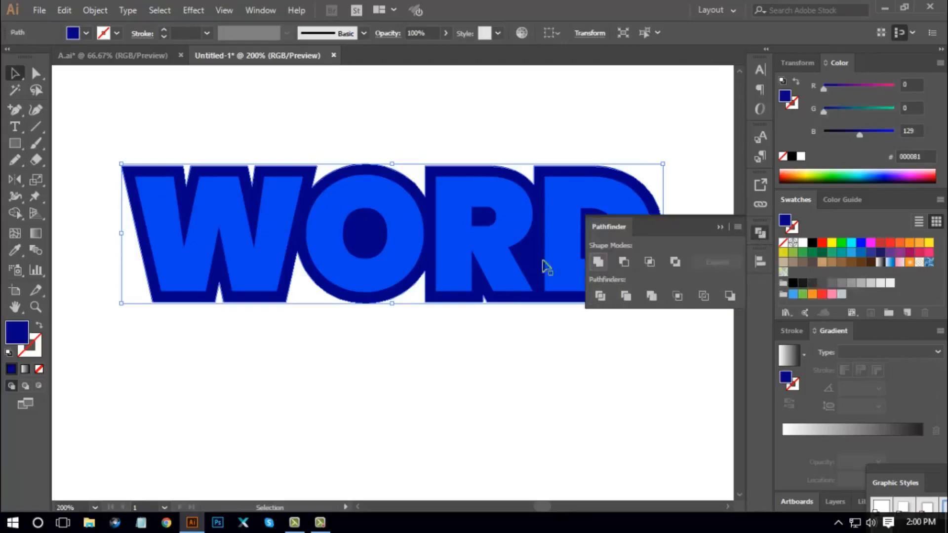
left_click(759, 233)
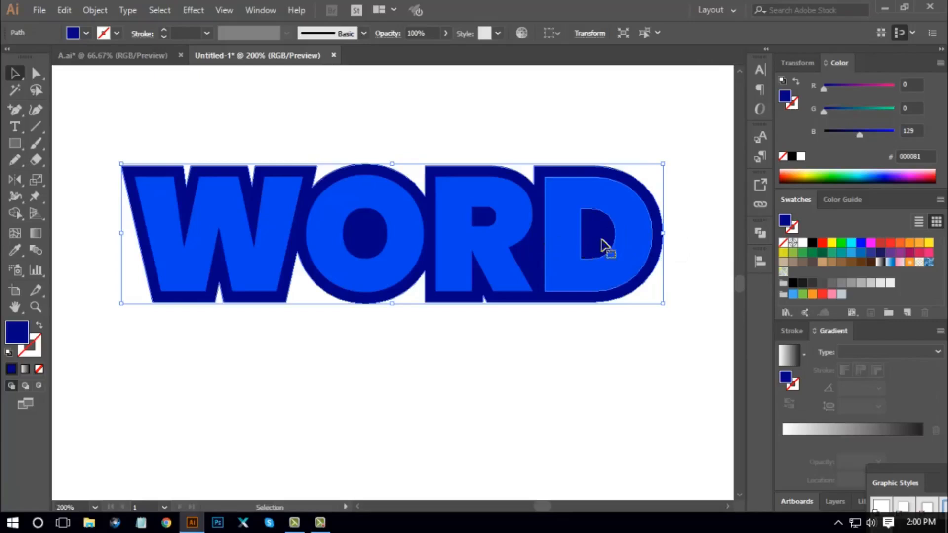
Offset the navy outline outward by 4 px with miter joins and fill the new outline white
key("ctrl+minus")
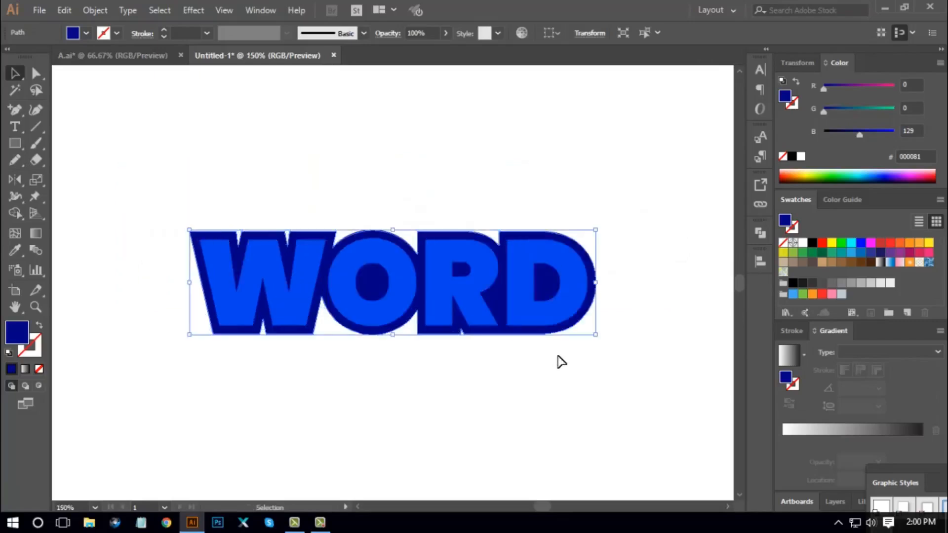
key("space")
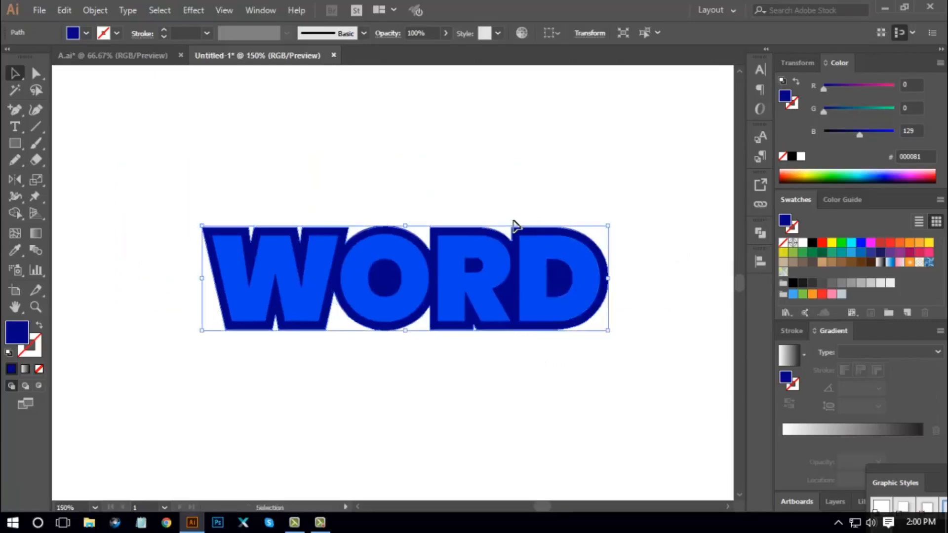
left_click(95, 9)
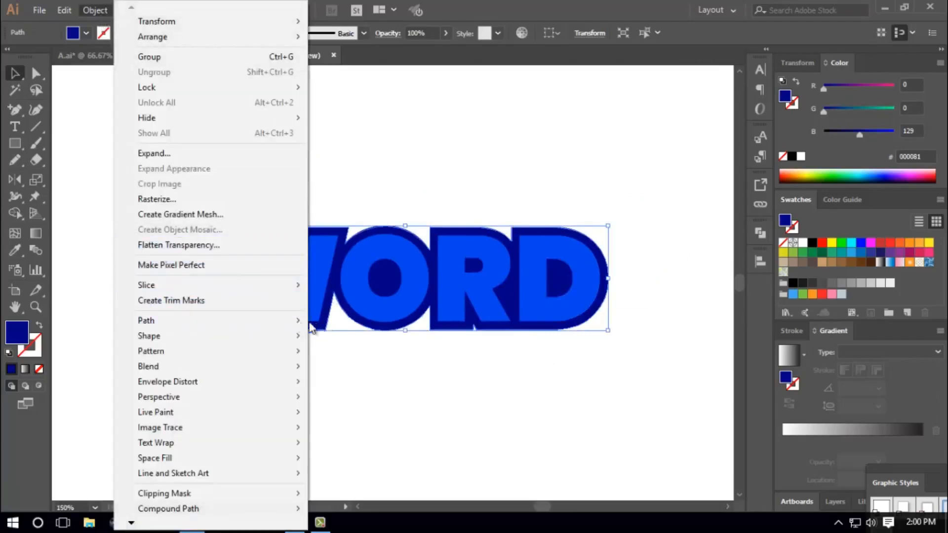
mouse_move(292, 324)
left_click(356, 371)
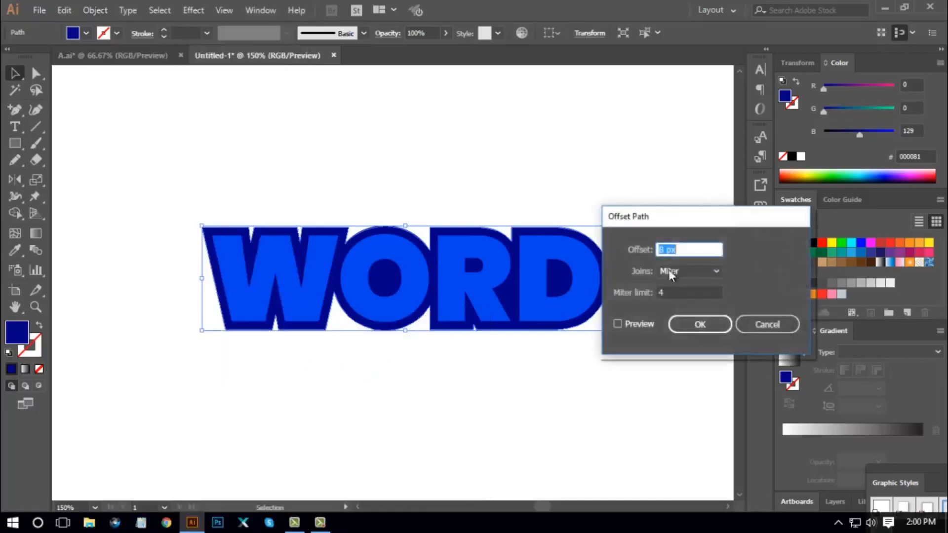
left_click_drag(677, 224, 704, 224)
left_click(644, 323)
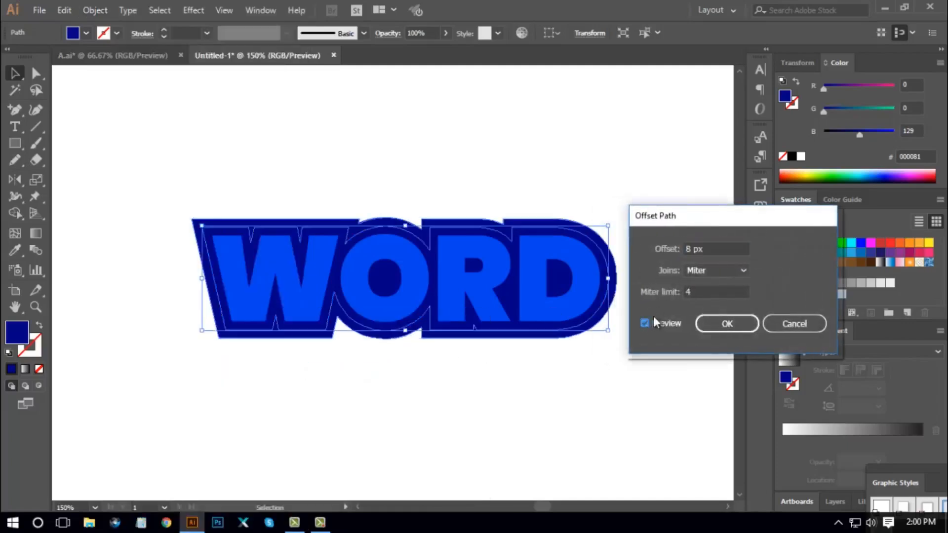
scroll(703, 248, "down", 3)
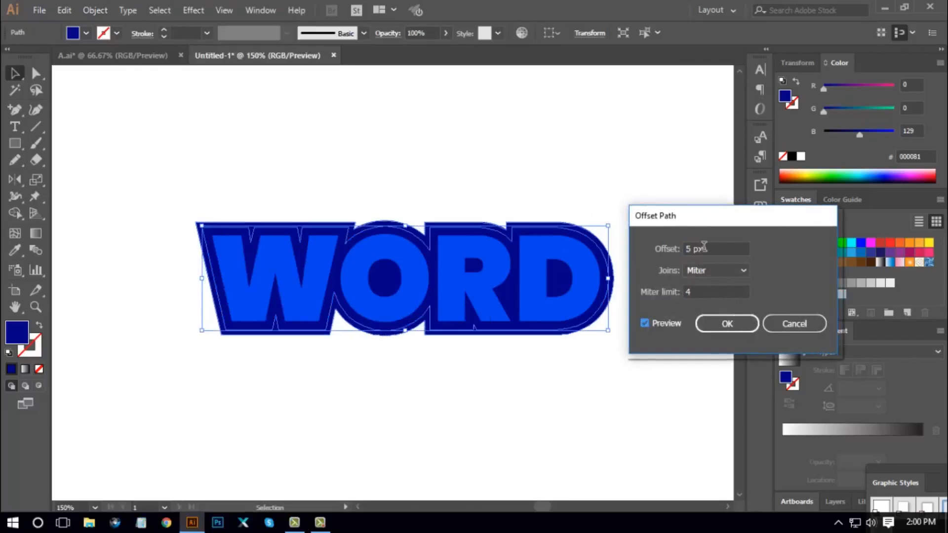
scroll(704, 248, "down", 1)
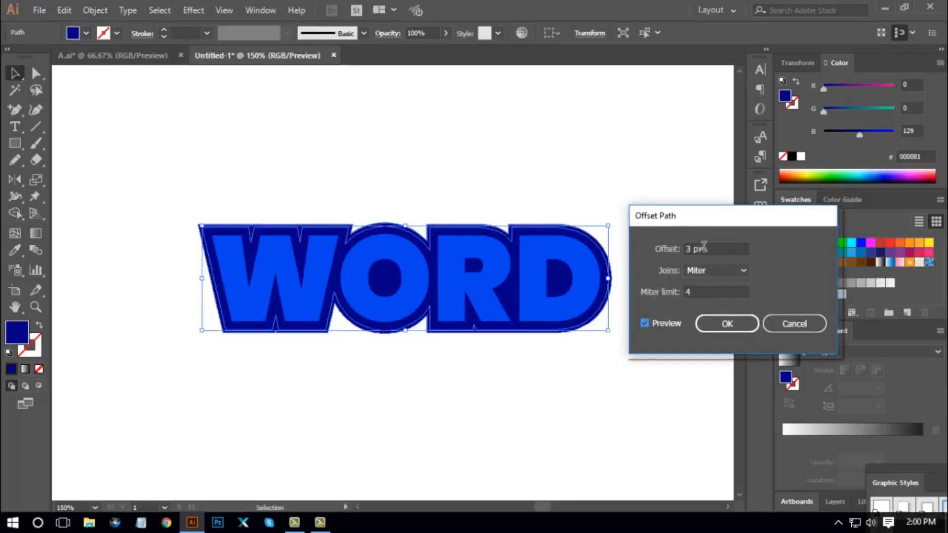
scroll(705, 248, "up", 1)
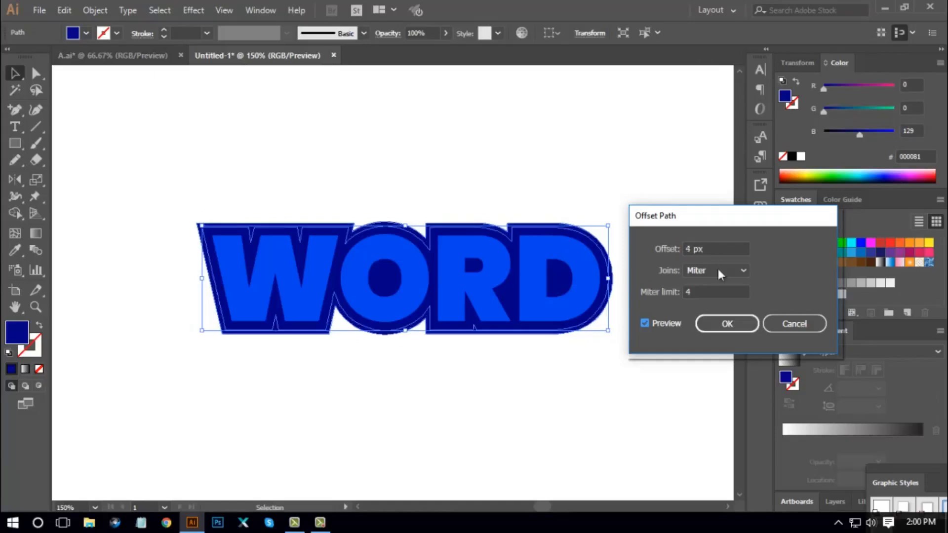
left_click(727, 324)
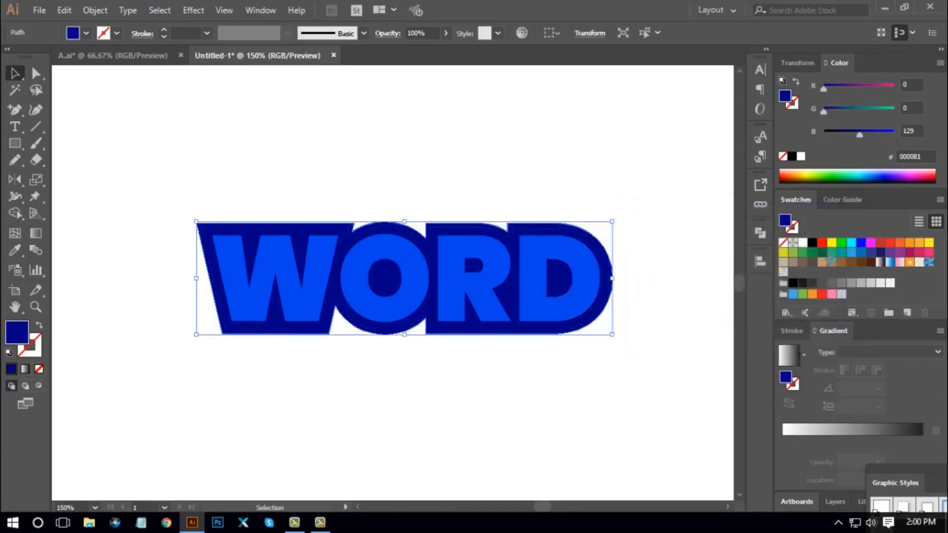
left_click(803, 242)
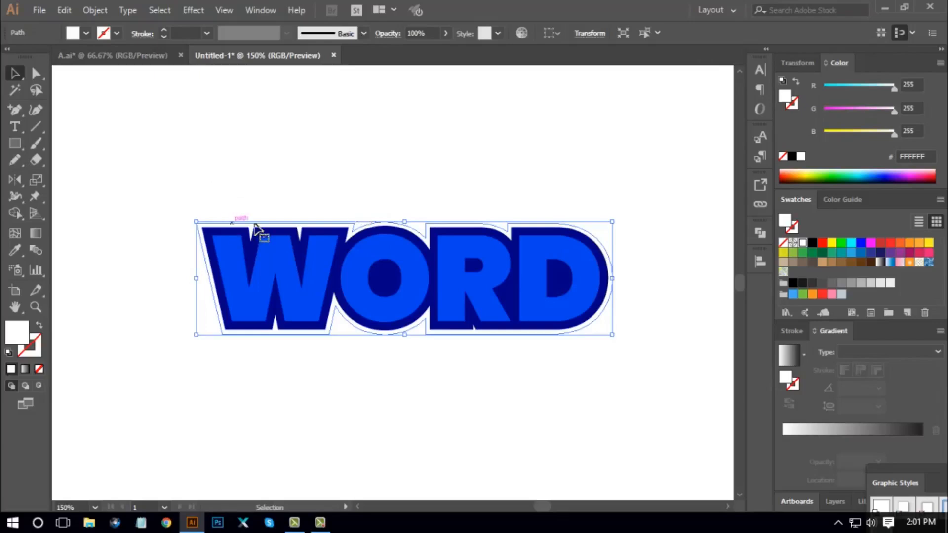
Offset the white outline outward by 5 px with miter joins
left_click(93, 14)
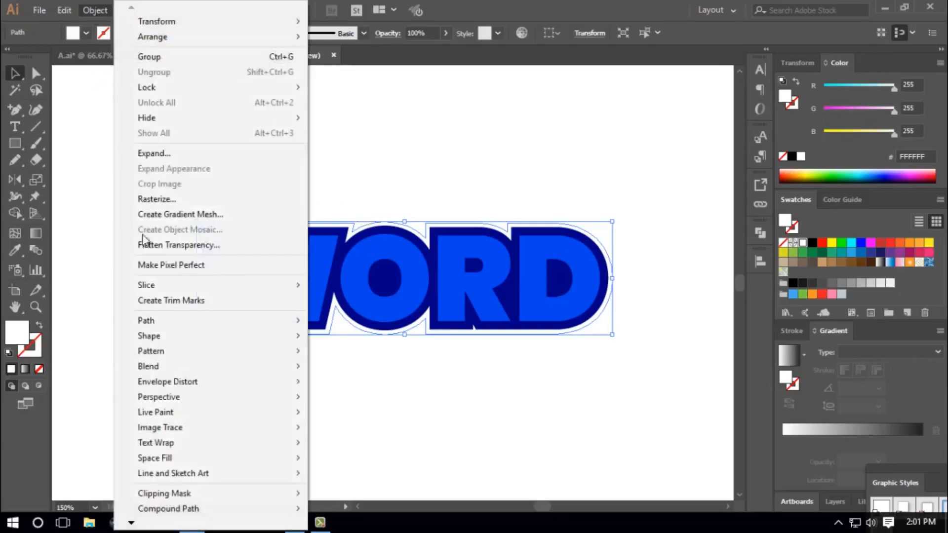
mouse_move(163, 322)
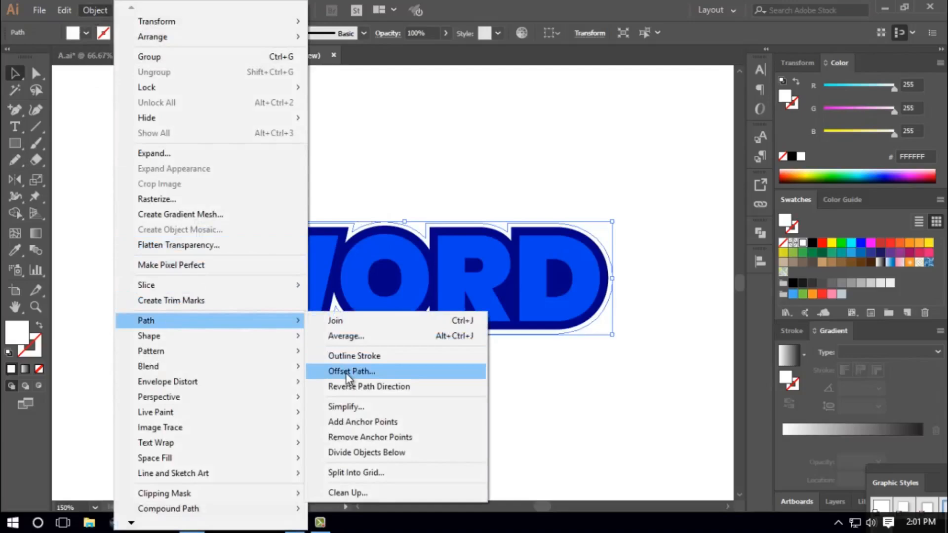
left_click(352, 372)
left_click(644, 323)
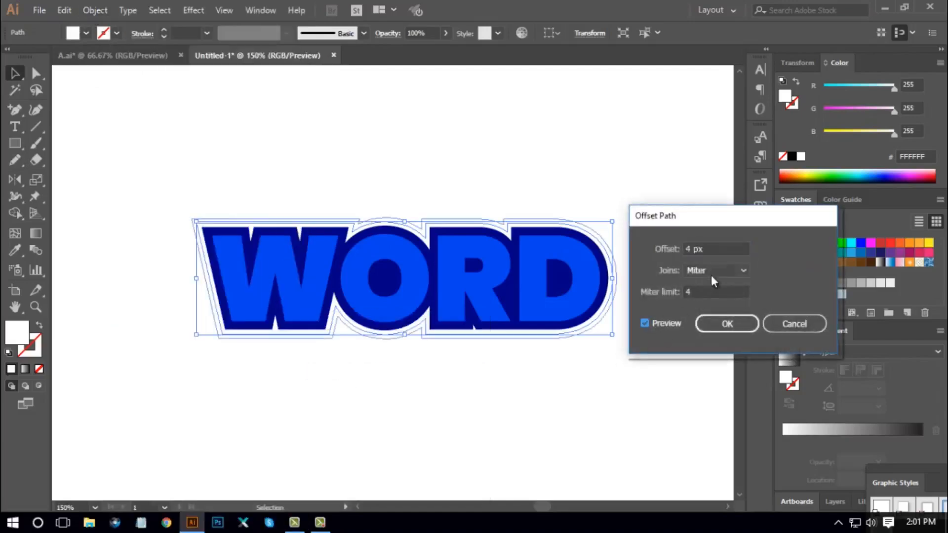
scroll(712, 249, "up", 1)
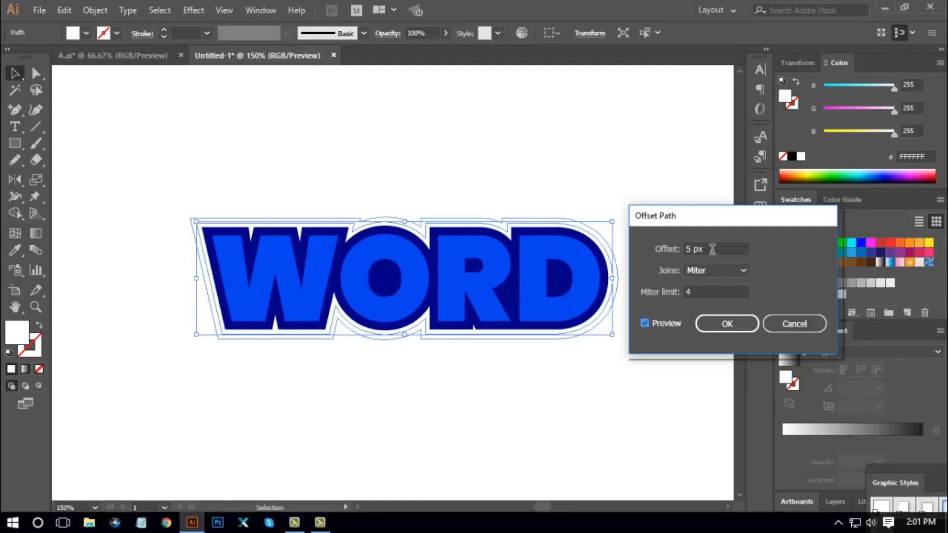
left_click(730, 325)
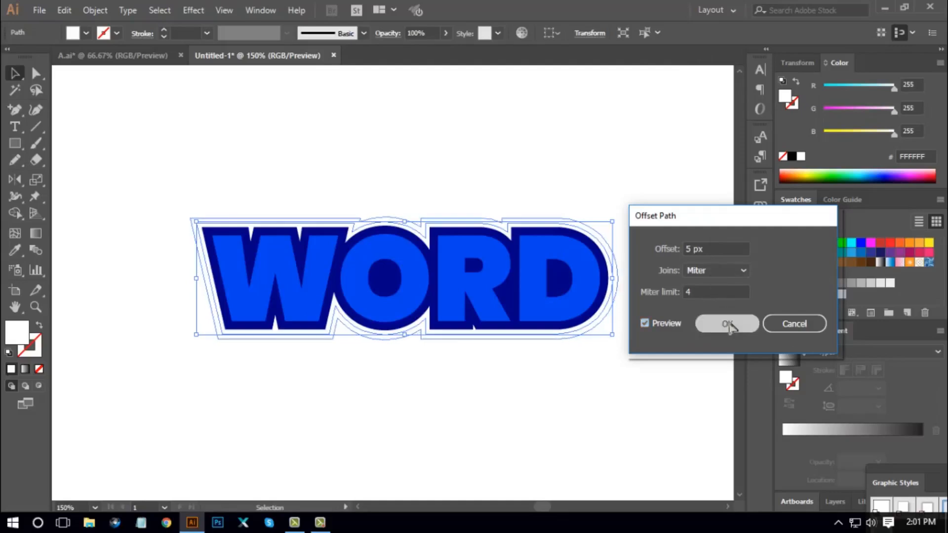
Recolour the new outermost outline with the light blue of the lowest sample square and deselect it
key("ctrl+minus")
key("ctrl+minus")
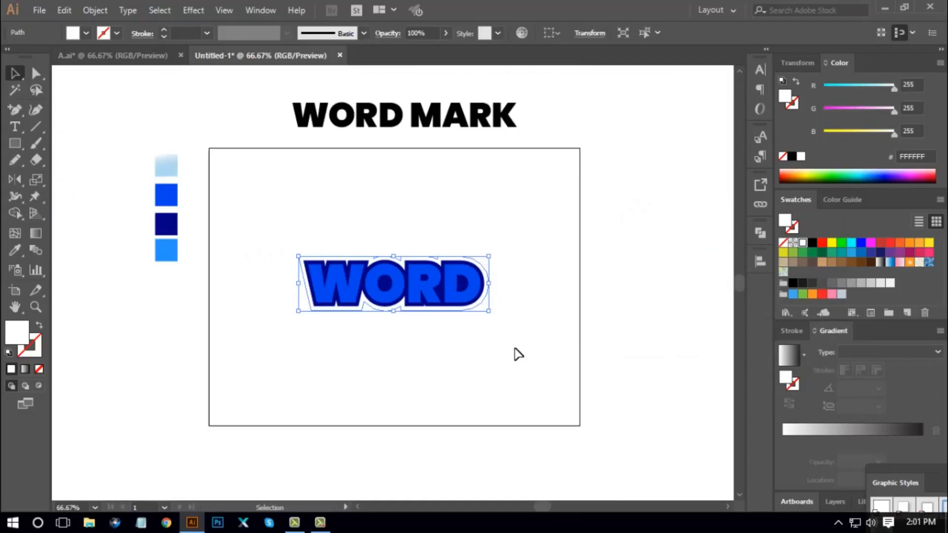
left_click(15, 251)
left_click(174, 246)
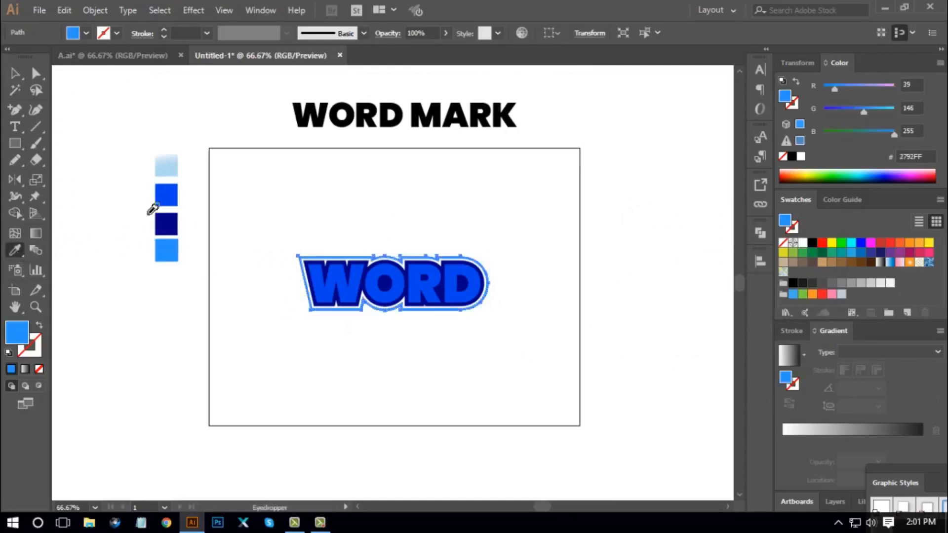
left_click(35, 73)
left_click(232, 355)
Subtract the white outline from the light blue outline behind it with Minus Front, leaving a transparent gap around the navy shape
key("ctrl+plus")
key("ctrl+plus")
key("ctrl+plus")
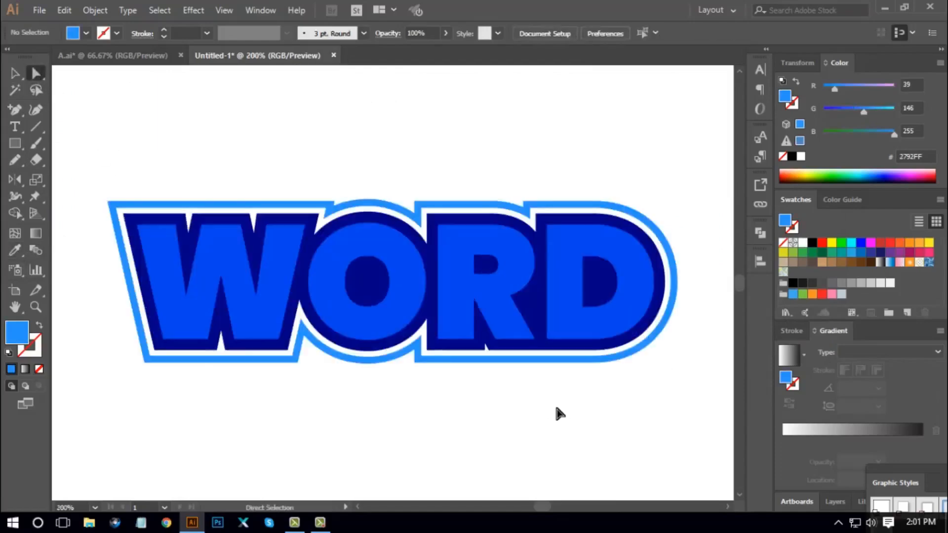
left_click_drag(609, 399, 559, 389)
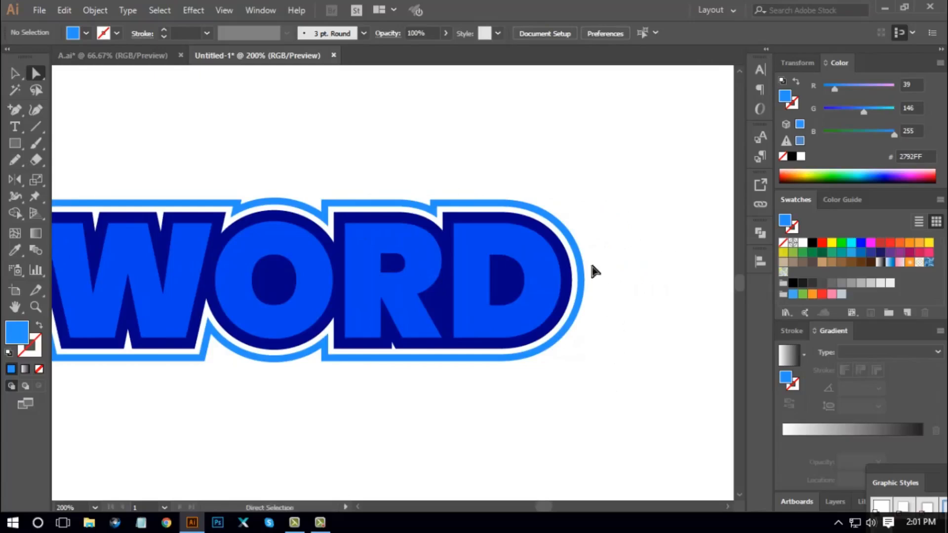
left_click(563, 237)
left_click(634, 307)
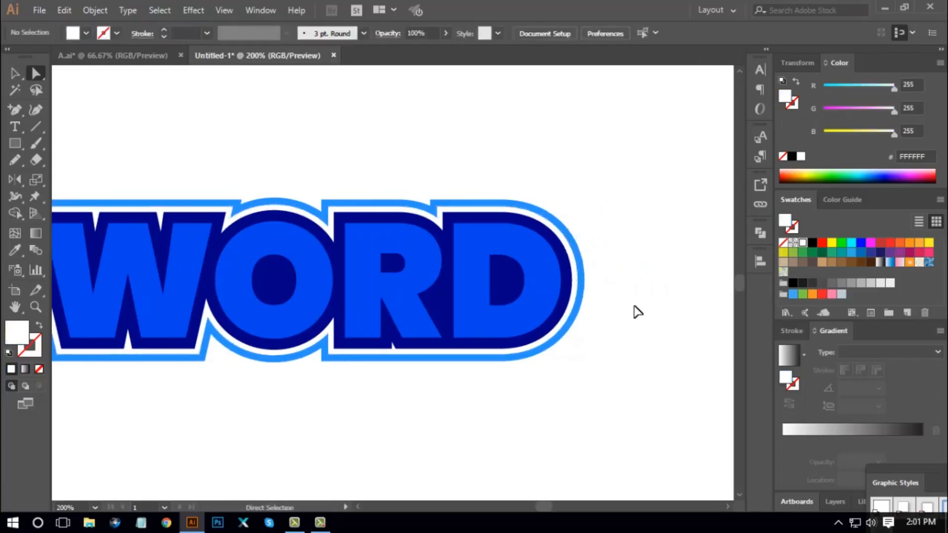
key("ctrl+plus")
key("ctrl+plus")
left_click_drag(642, 203, 477, 246)
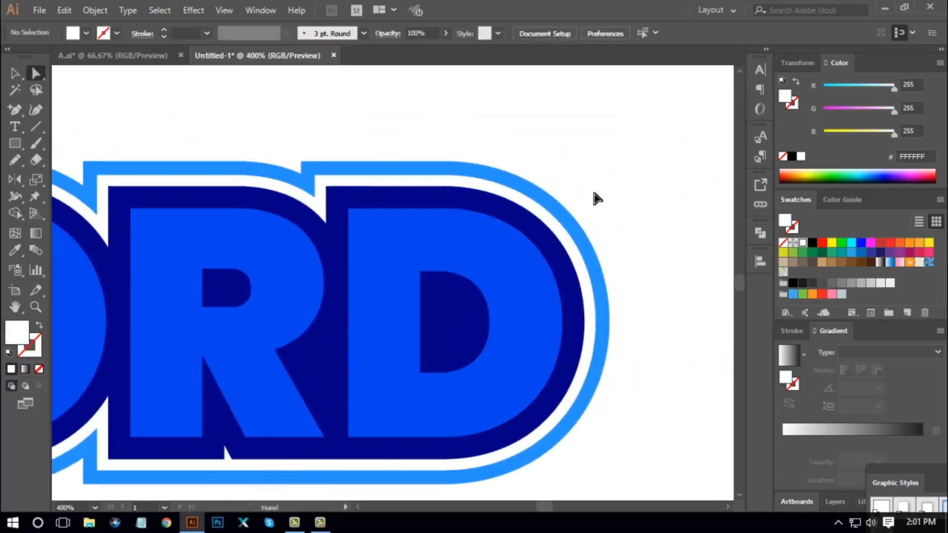
left_click_drag(572, 210, 554, 223)
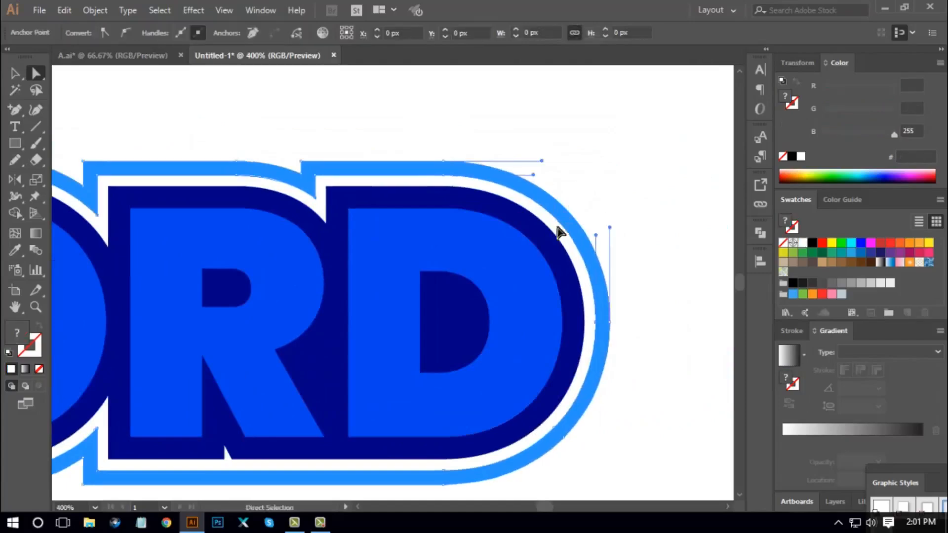
left_click(761, 234)
left_click(624, 262)
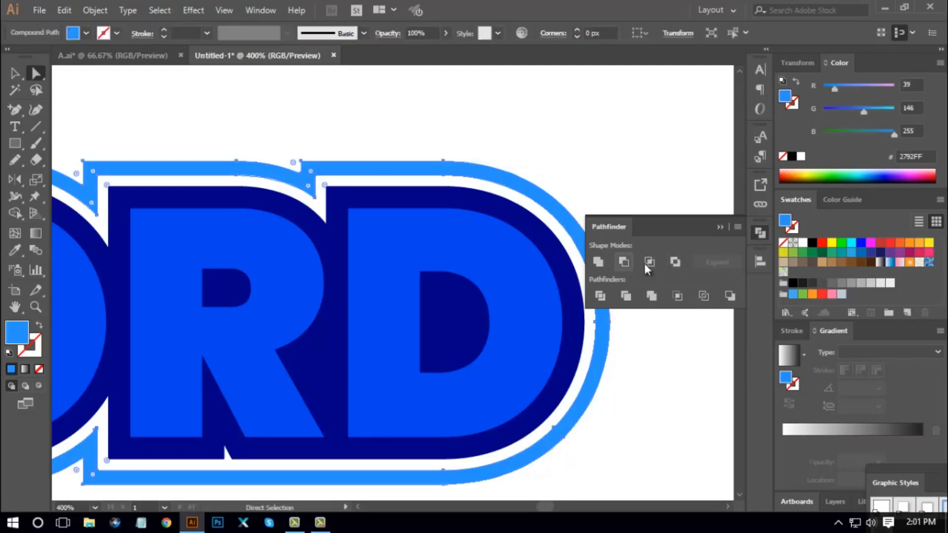
left_click(760, 233)
left_click(673, 211)
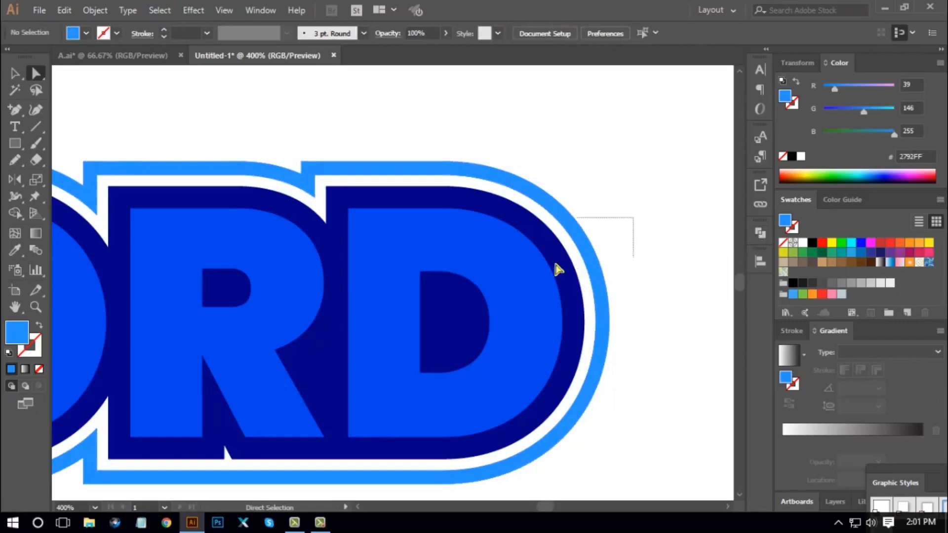
left_click_drag(555, 264, 583, 266)
left_click(632, 282)
Group the blue letters, navy outline and light blue border of the WORD artwork
key("ctrl+minus")
key("ctrl+minus")
key("ctrl+minus")
key("ctrl+minus")
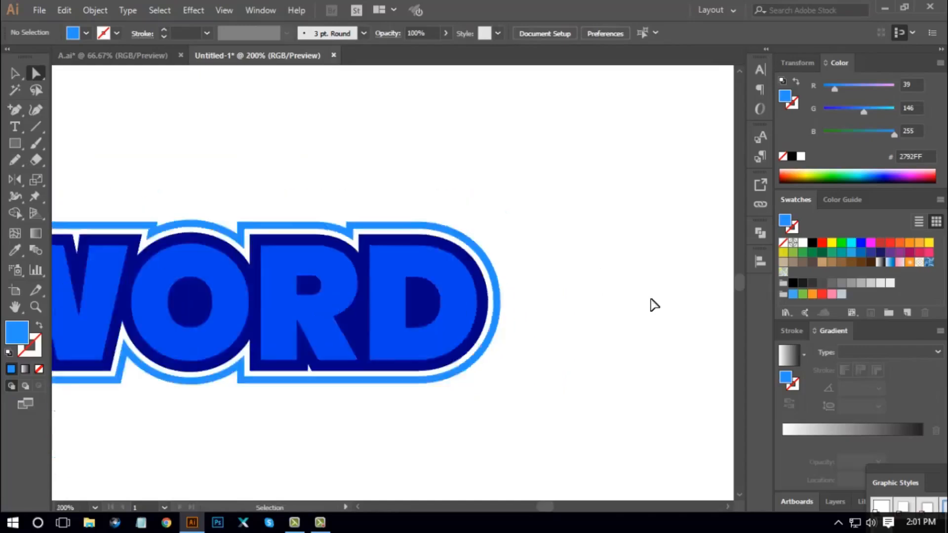
left_click_drag(474, 375, 566, 371)
key("v")
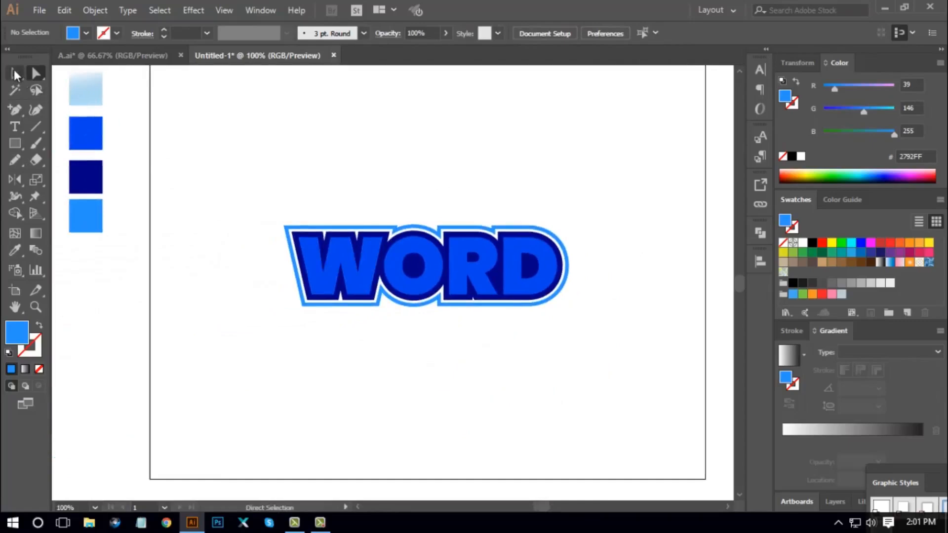
left_click_drag(245, 182, 609, 347)
key("a")
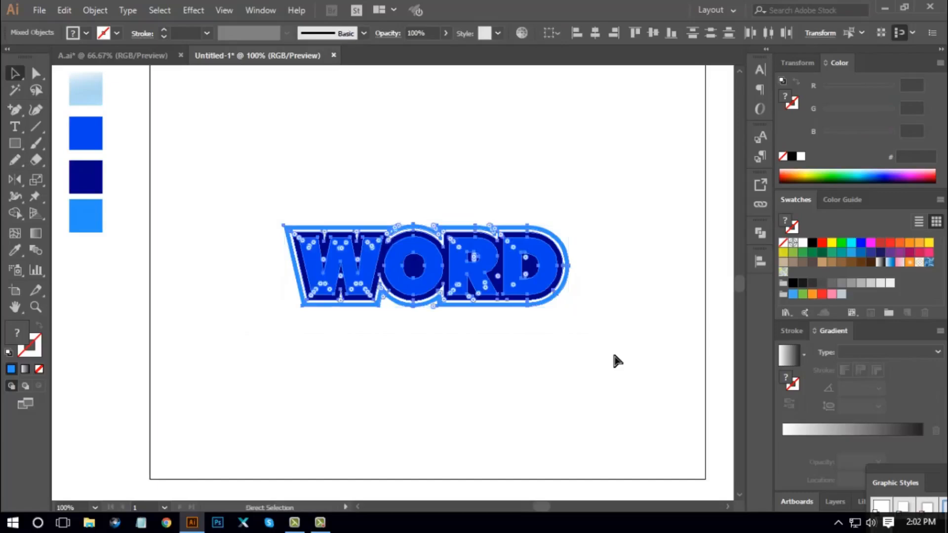
key("ctrl+g")
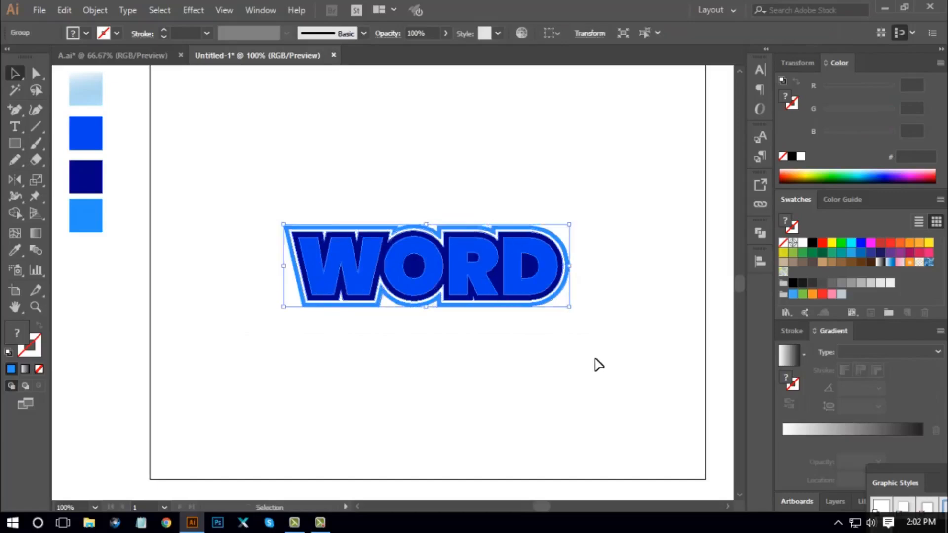
Start a 3D Rotate effect on the WORD group with preview on and set its position to Front
key("space")
left_click_drag(587, 357, 587, 350)
key("v")
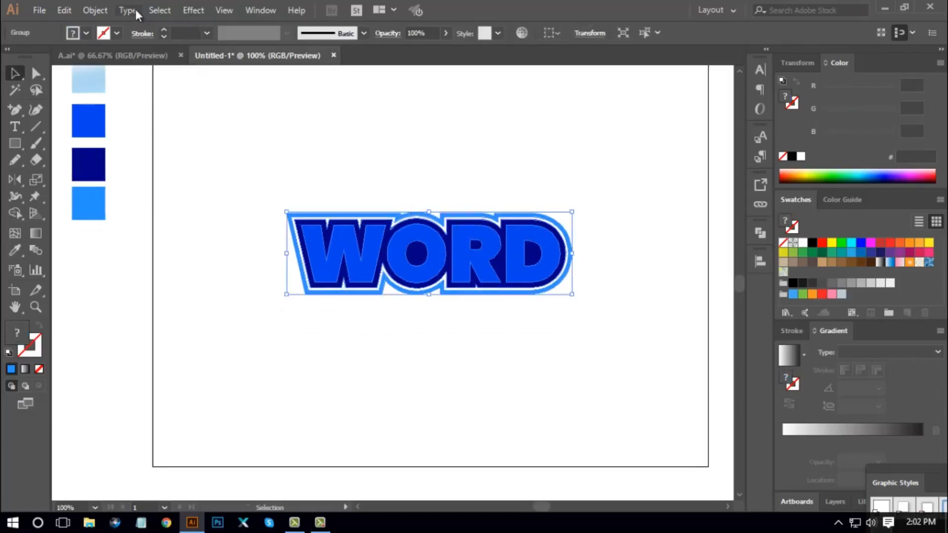
left_click(190, 11)
mouse_move(216, 94)
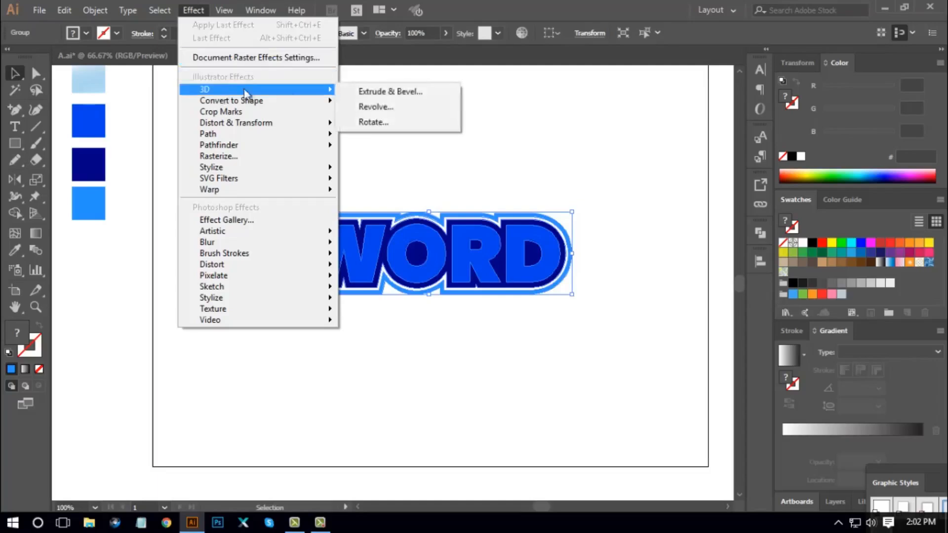
left_click(373, 120)
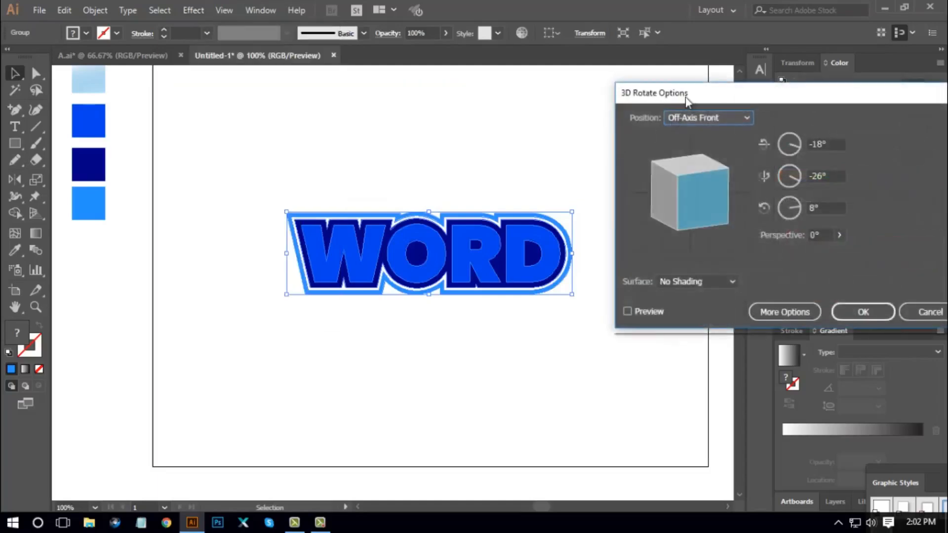
left_click_drag(676, 97, 646, 91)
left_click(598, 304)
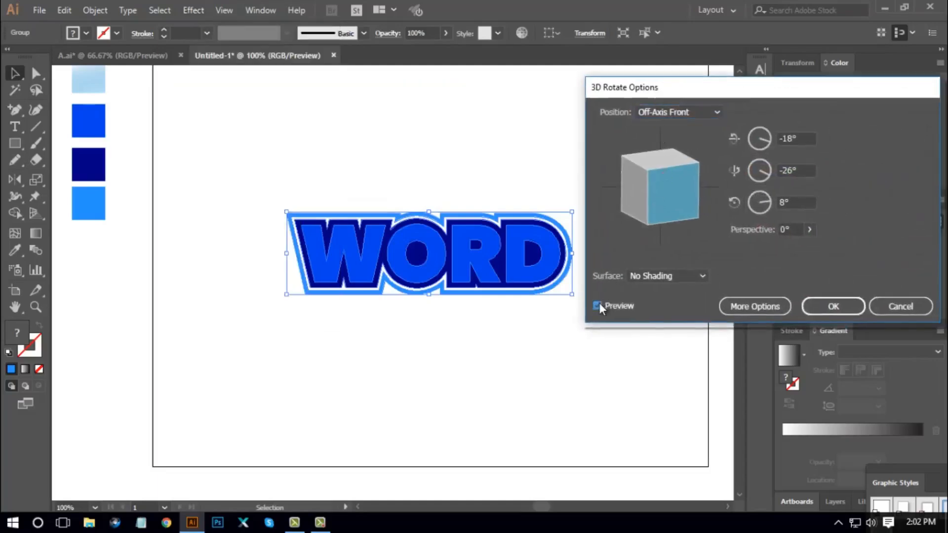
left_click(671, 114)
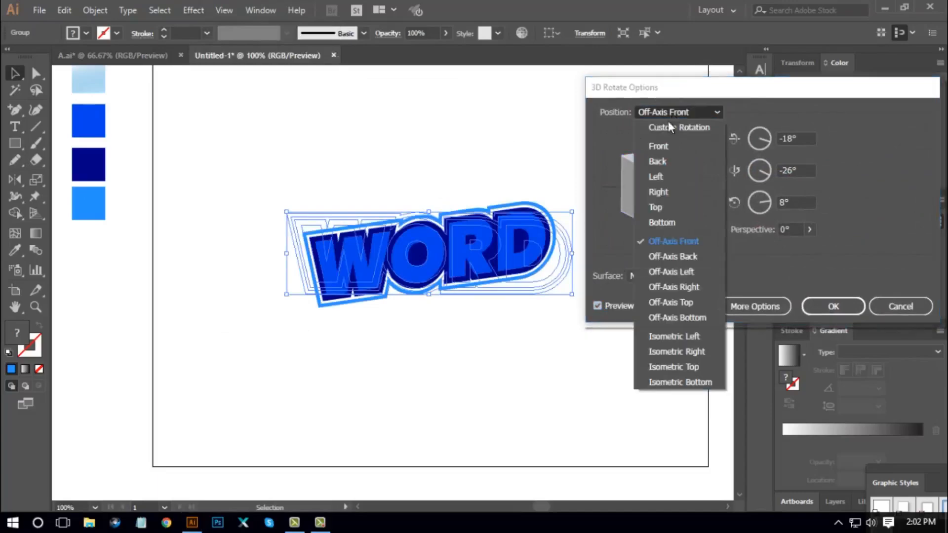
left_click(659, 146)
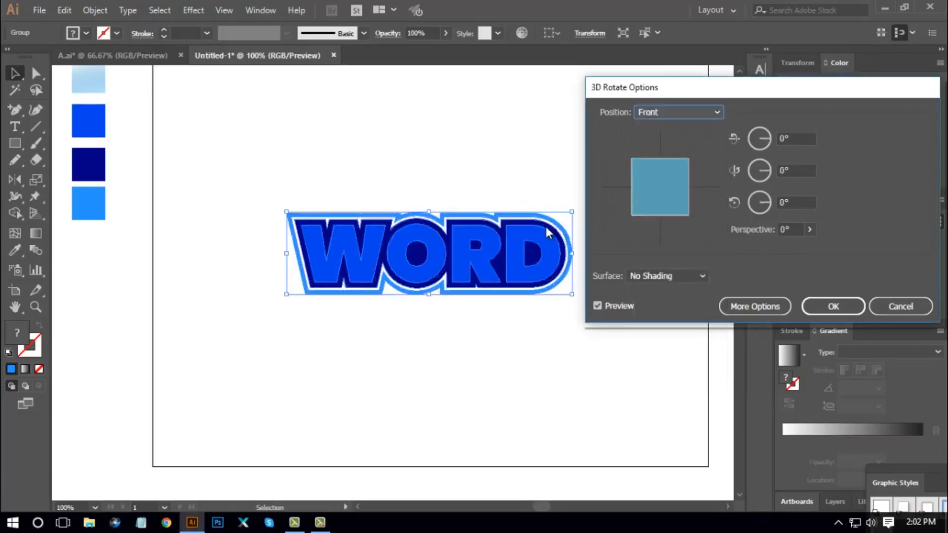
Tilt the artwork freehand to about 8° around the vertical axis and 8° around the depth axis, with 32° around the horizontal axis
left_click_drag(666, 187, 657, 168)
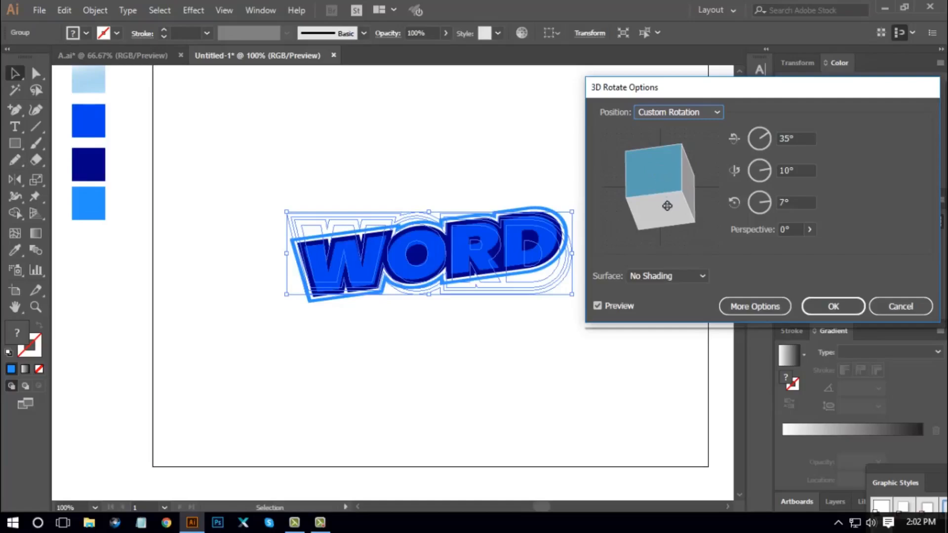
left_click_drag(667, 206, 670, 206)
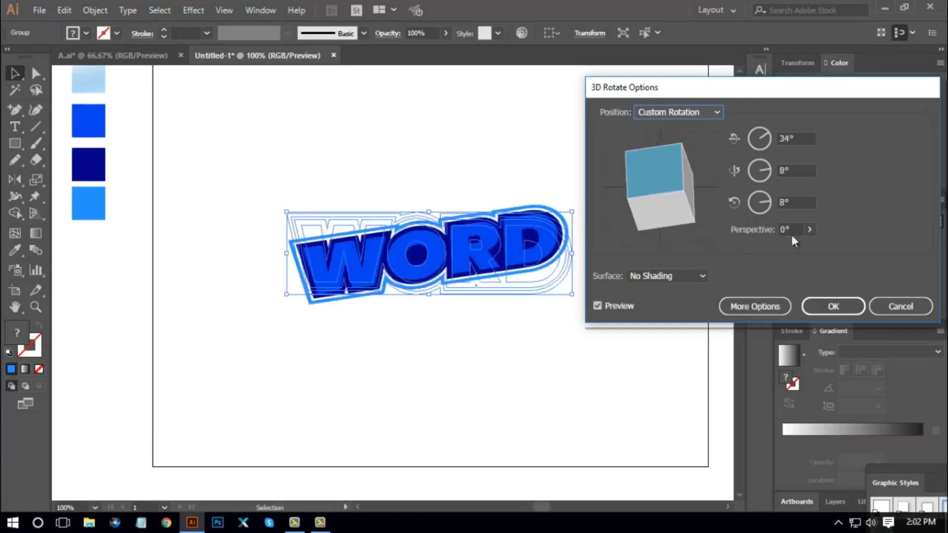
scroll(795, 138, "up", 2)
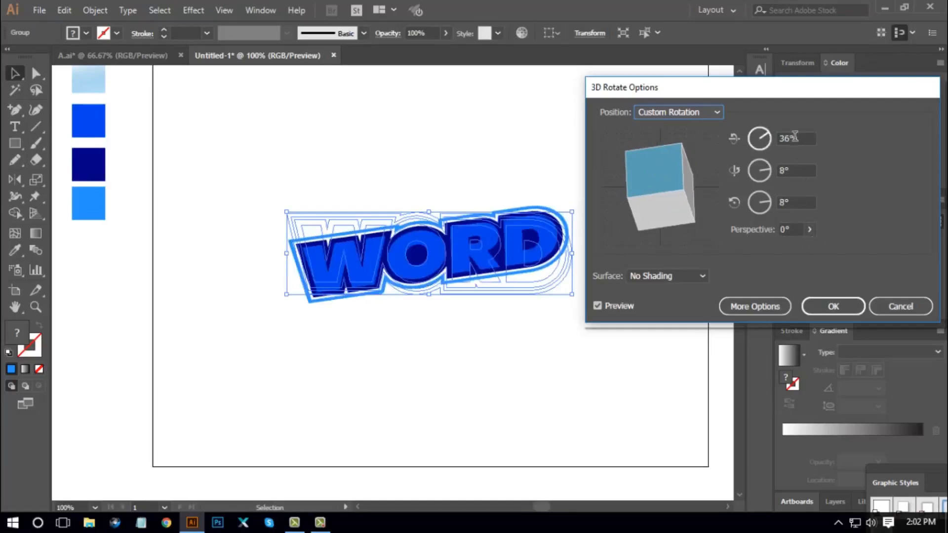
scroll(794, 138, "up", 2)
scroll(795, 137, "down", 1)
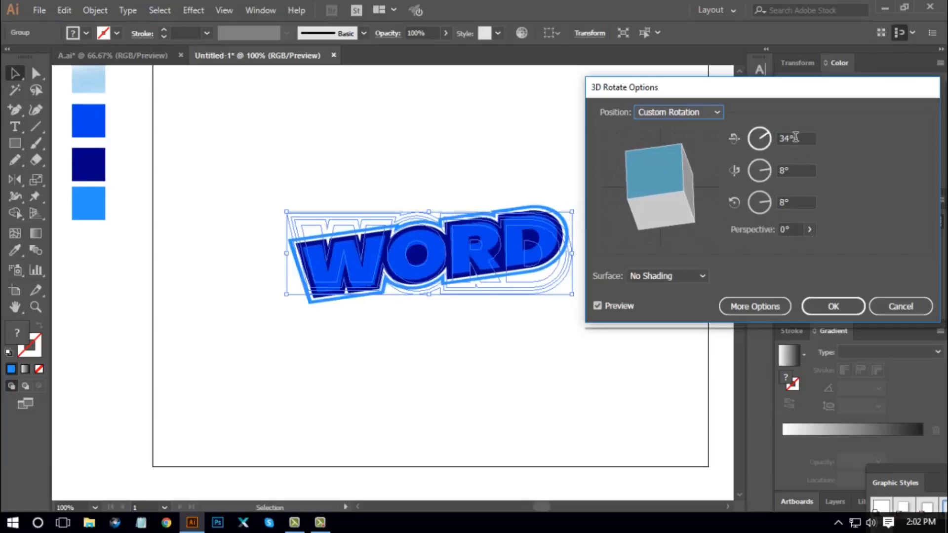
scroll(795, 137, "down", 5)
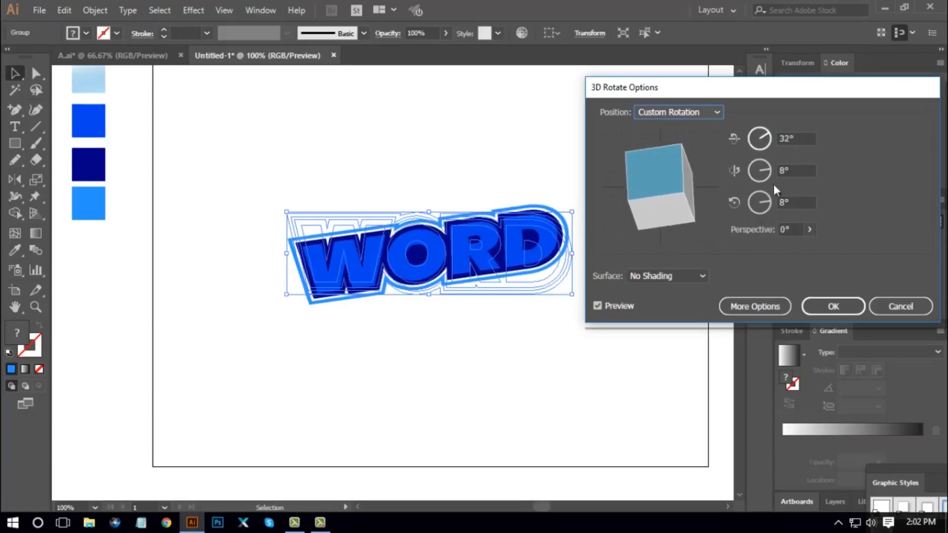
Set the vertical-axis rotation to -9° and the depth-axis rotation to 5°, and apply the 3D rotation
scroll(794, 170, "down", 10)
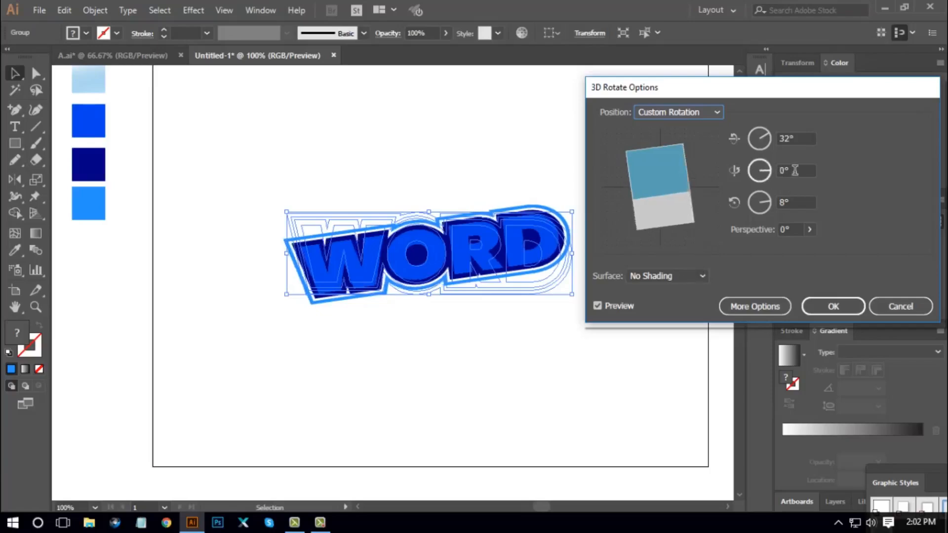
scroll(794, 170, "down", 3)
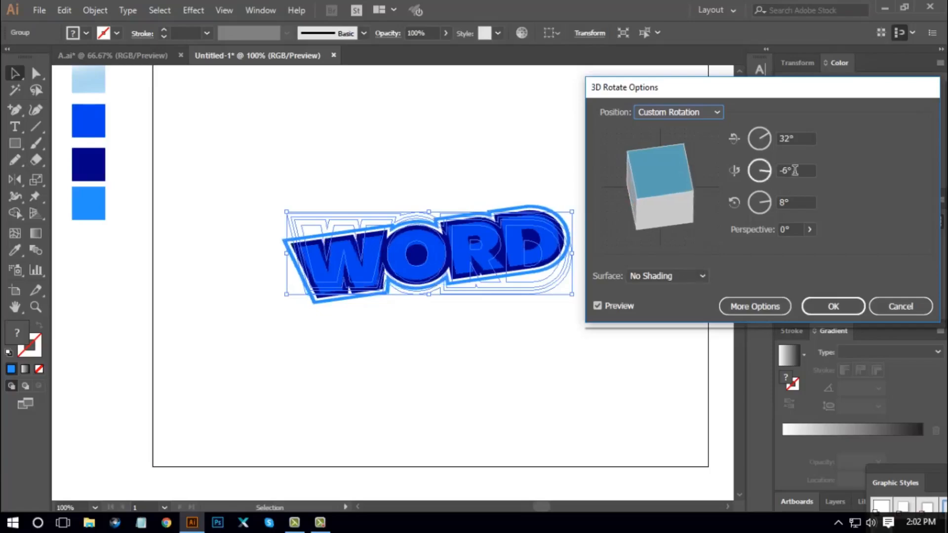
scroll(794, 170, "down", 1)
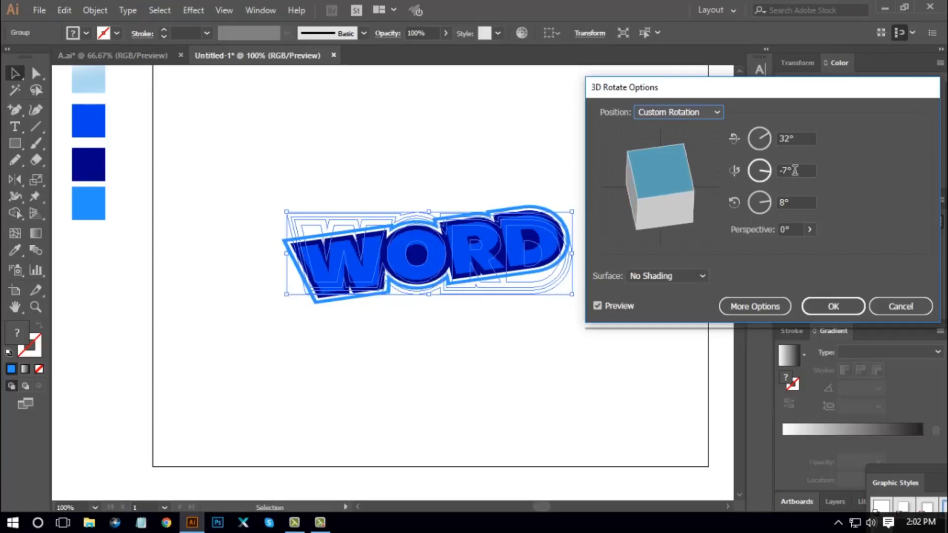
scroll(794, 170, "down", 2)
scroll(797, 198, "down", 2)
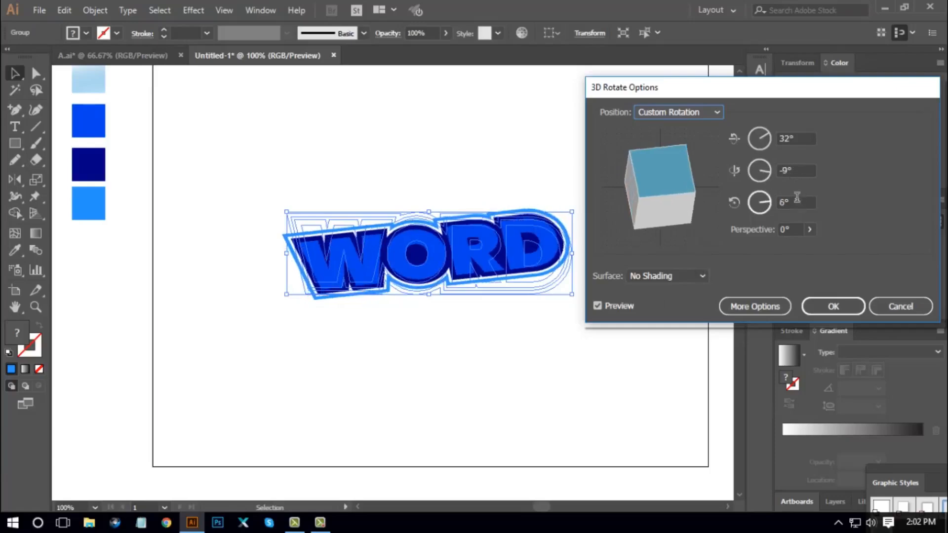
scroll(797, 198, "down", 1)
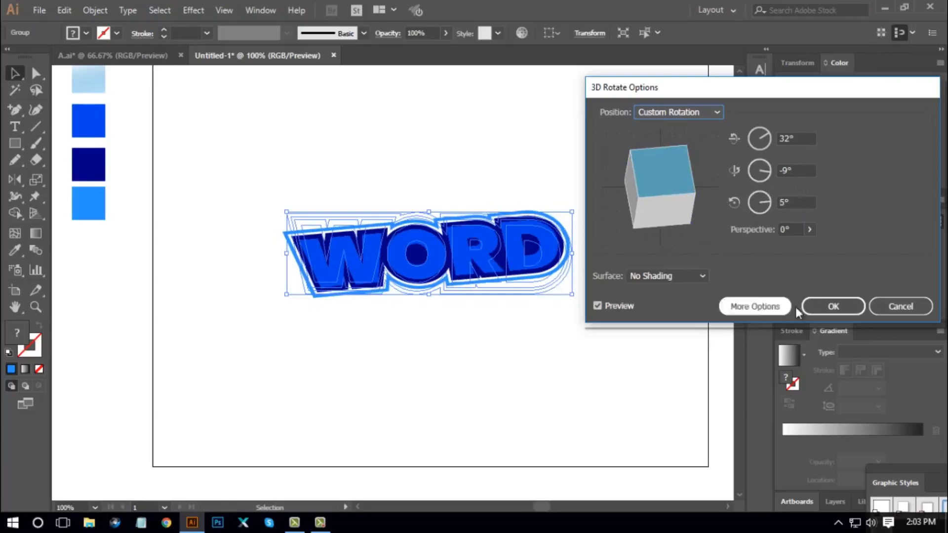
left_click(833, 306)
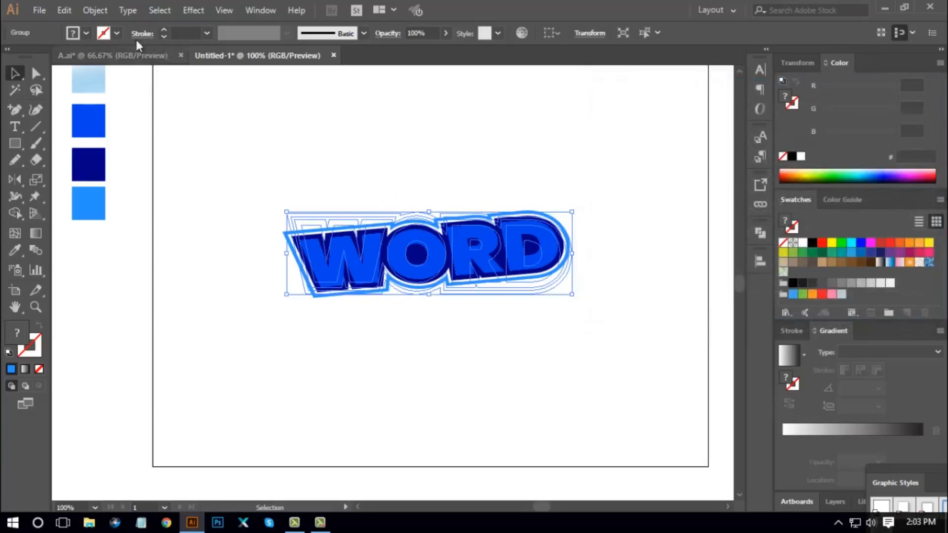
Expand the appearance of the rotated WORD artwork and ungroup it
left_click(105, 10)
left_click(177, 170)
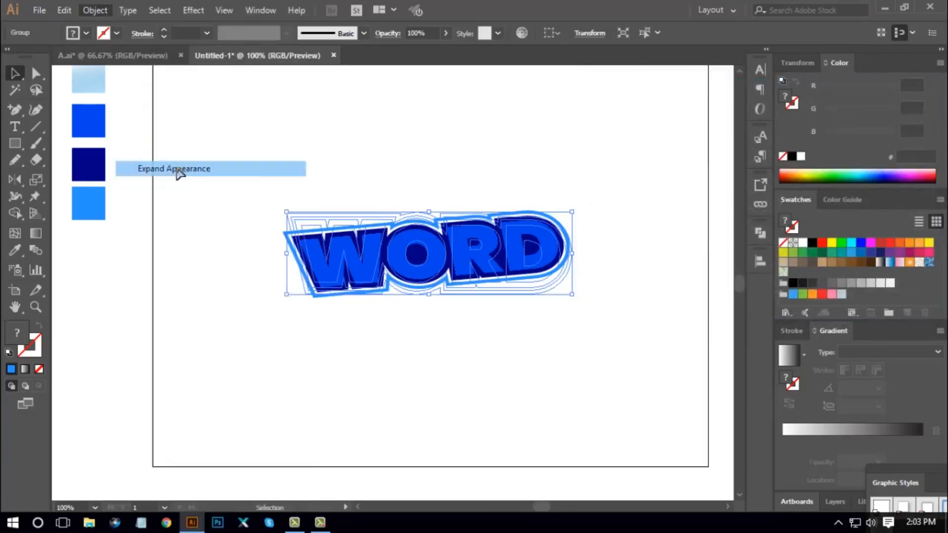
right_click(226, 142)
left_click(272, 257)
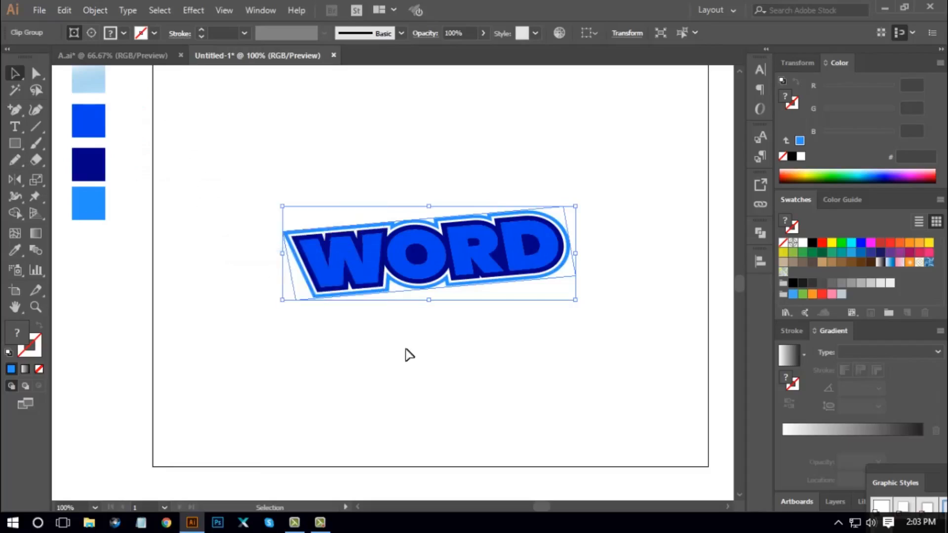
Release the clipping mask around the WORD artwork and delete the leftover empty mask frame
left_click(409, 355)
left_click(401, 240)
right_click(401, 240)
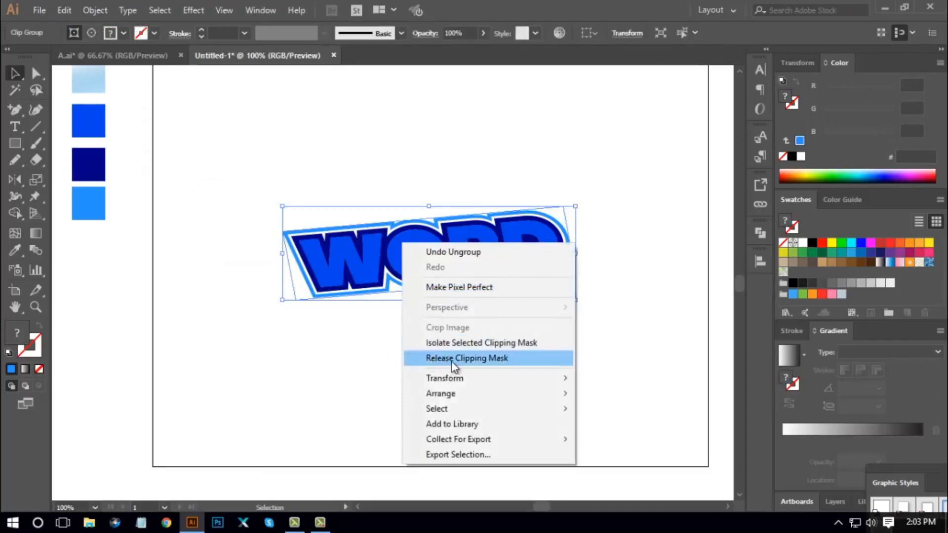
left_click(465, 365)
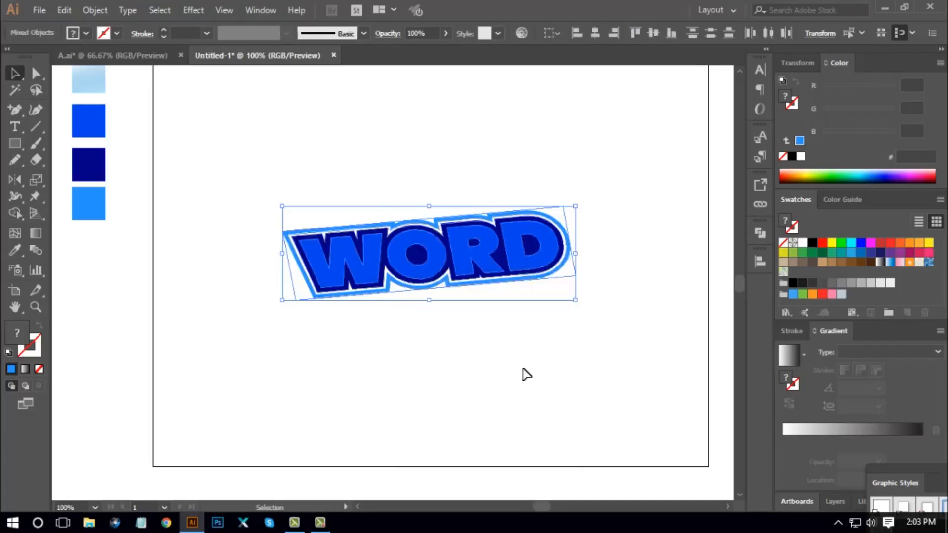
left_click(521, 374)
left_click_drag(406, 307, 450, 392)
key("Delete")
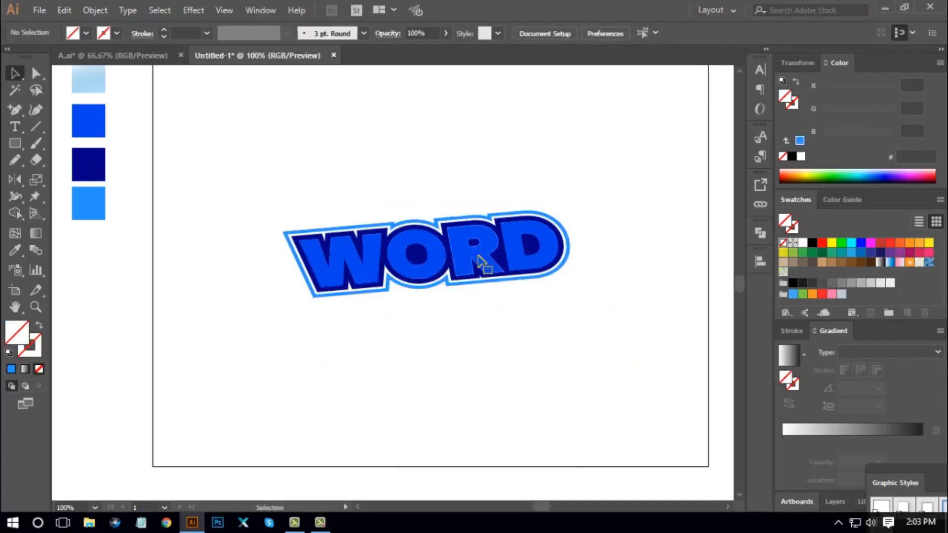
Open the Arc warp options for the WORD group, keeping the artwork preview in view
left_click(478, 256)
left_click(507, 344)
left_click(423, 272)
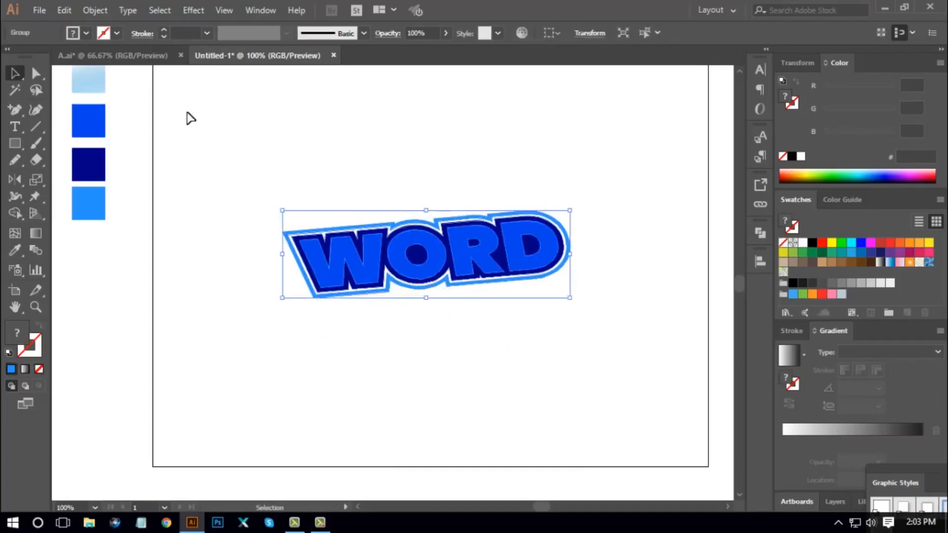
left_click(191, 11)
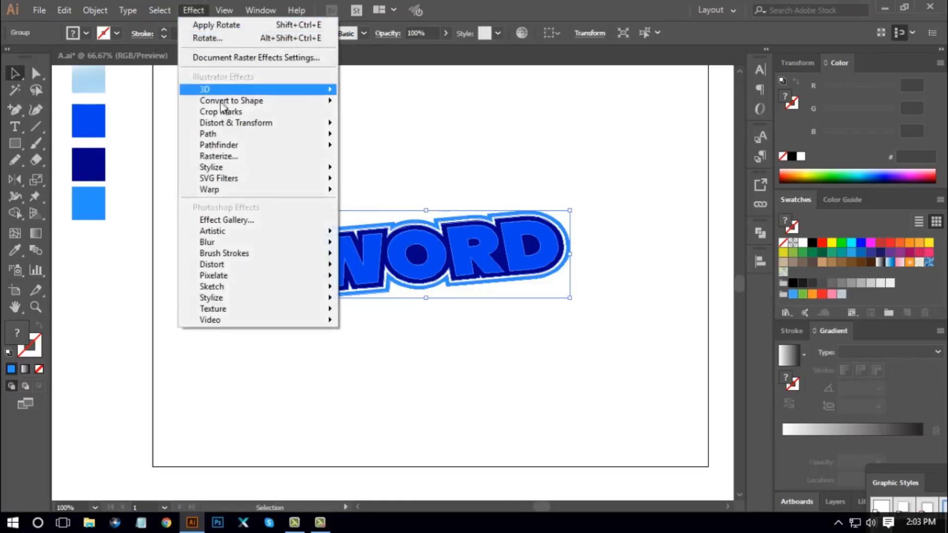
mouse_move(318, 190)
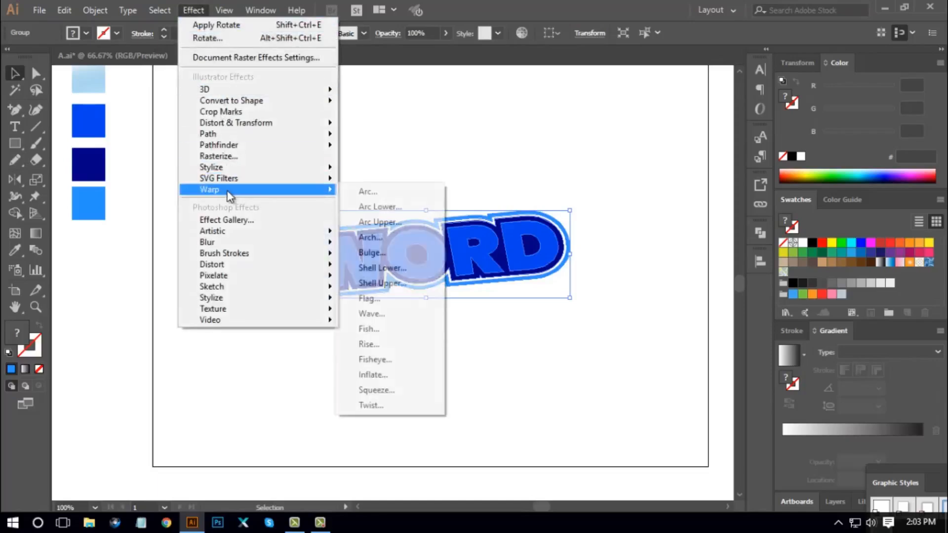
left_click(364, 192)
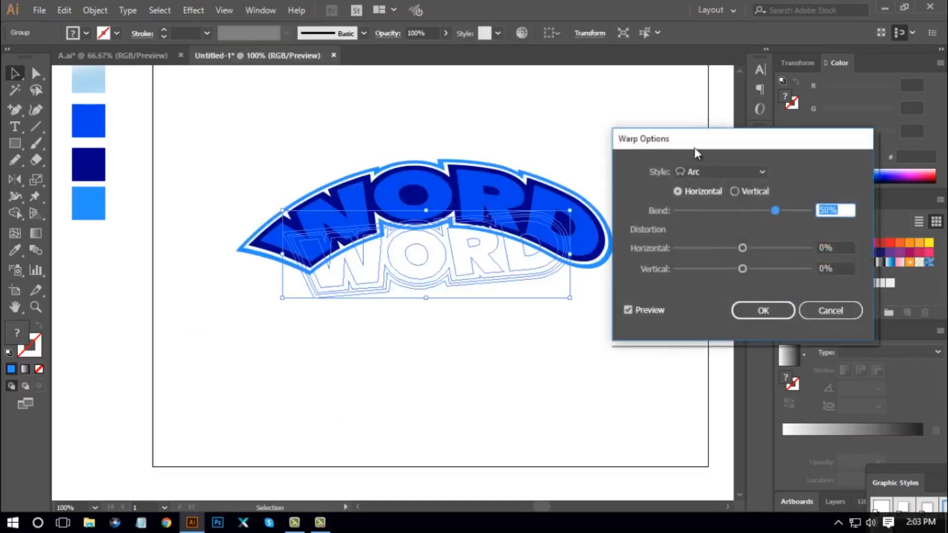
left_click_drag(694, 147, 707, 170)
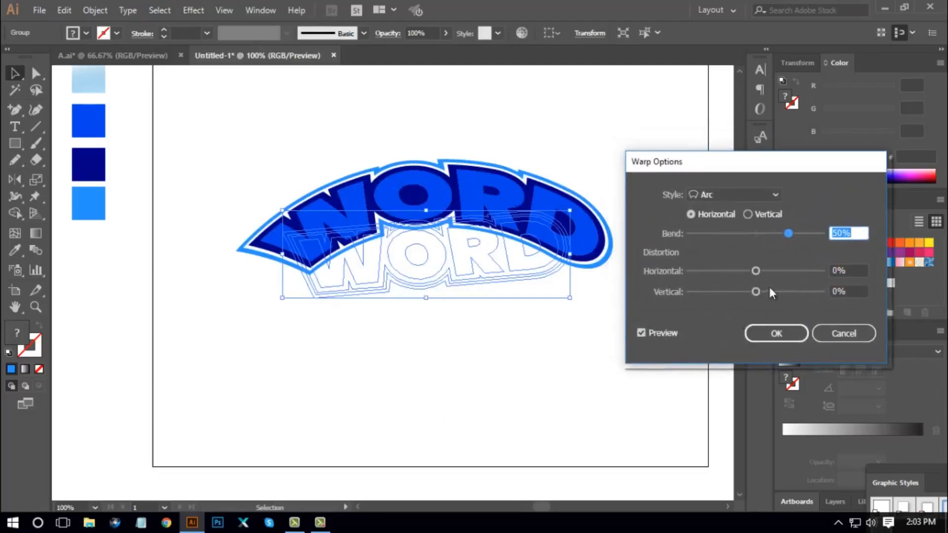
Set the bend of the horizontal Arc warp to 6%
left_click_drag(791, 232, 760, 238)
left_click(848, 232)
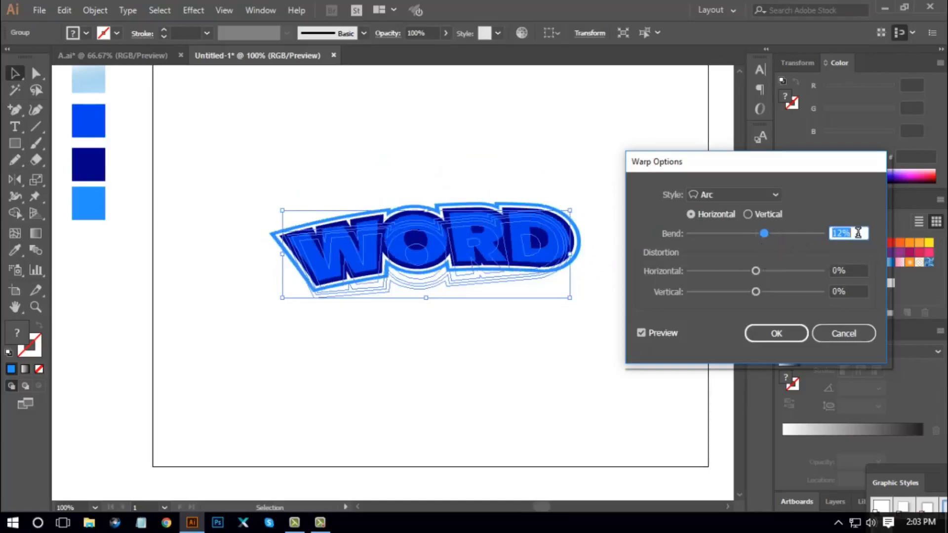
key("Down")
key("Down")
key("Down")
key("Down")
key("Down")
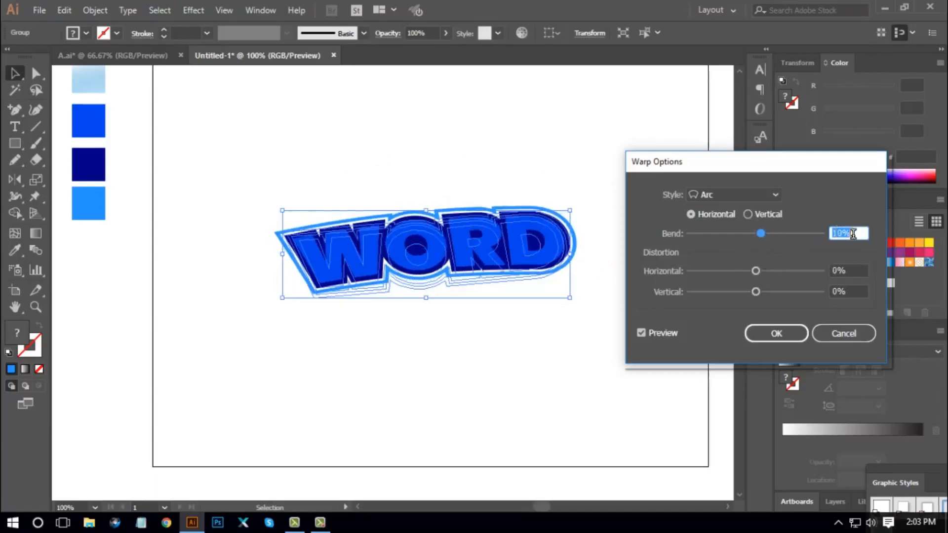
key("Down")
key("Down")
key("Down")
key("Down")
key("Down")
key("Down")
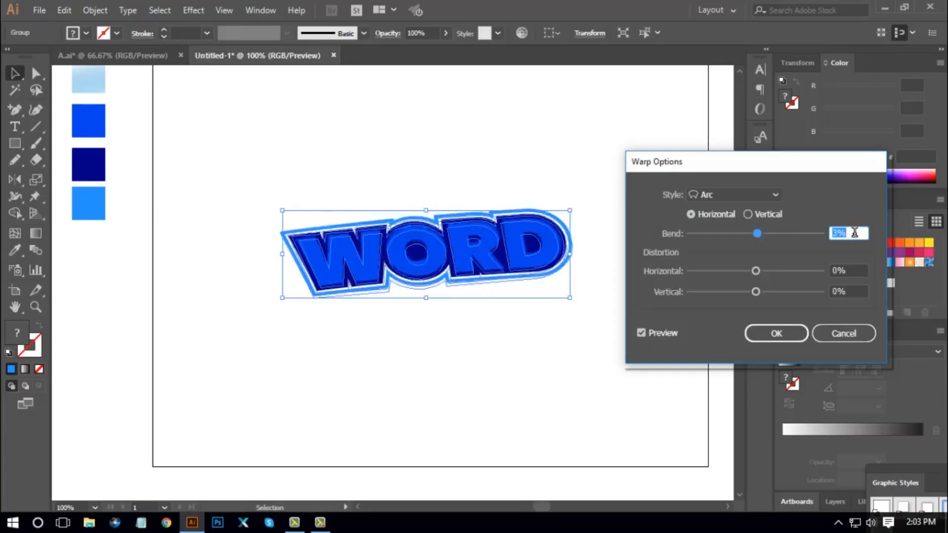
key("Up")
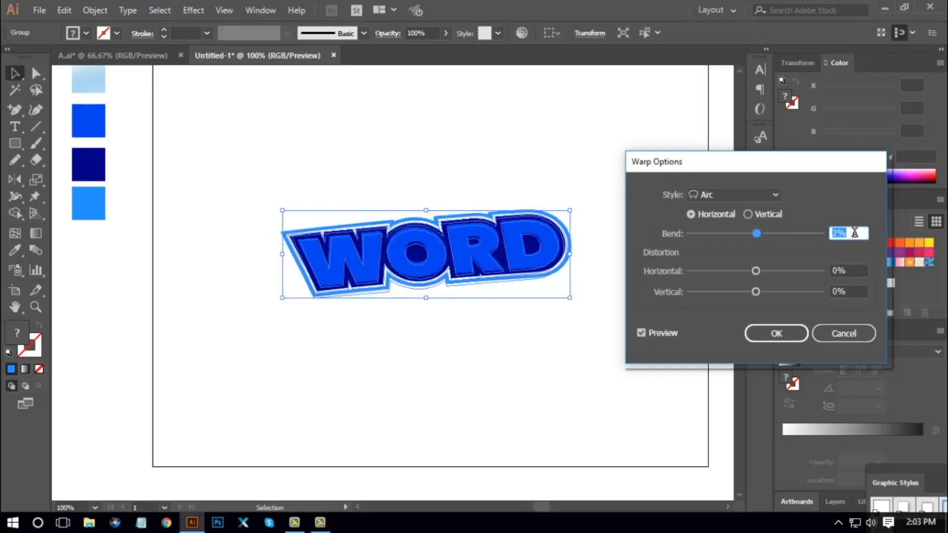
key("Up")
key("Up")
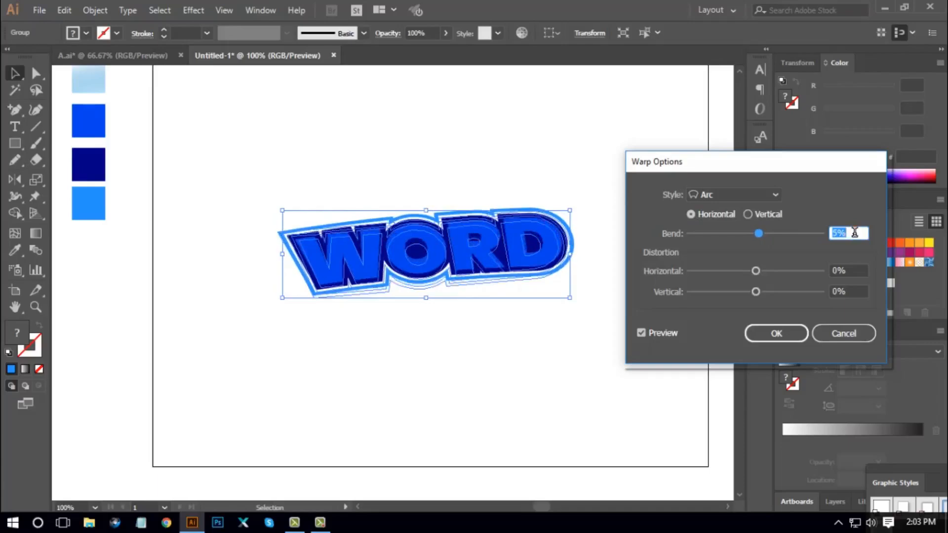
key("Up")
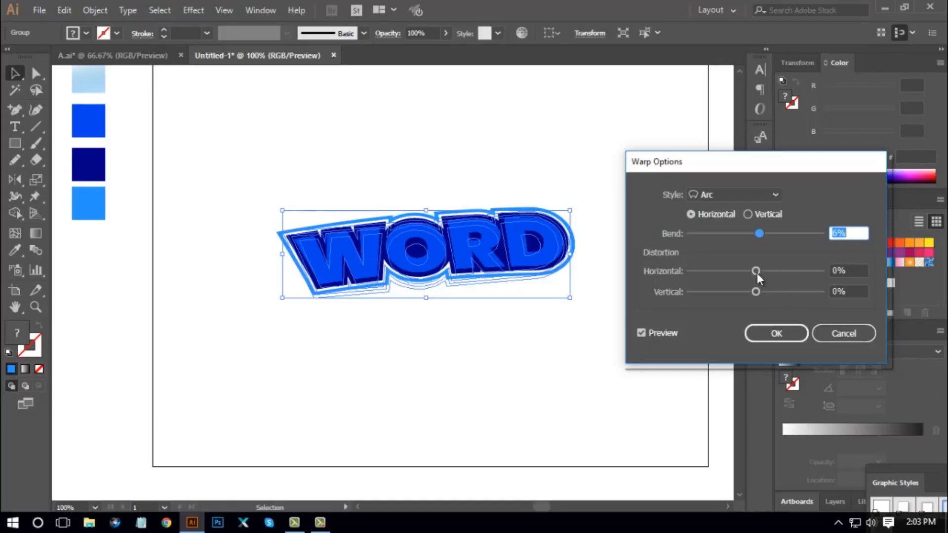
Set the Arc warp's horizontal distortion to -13% and apply the warp to the WORD group
scroll(850, 271, "down", 4)
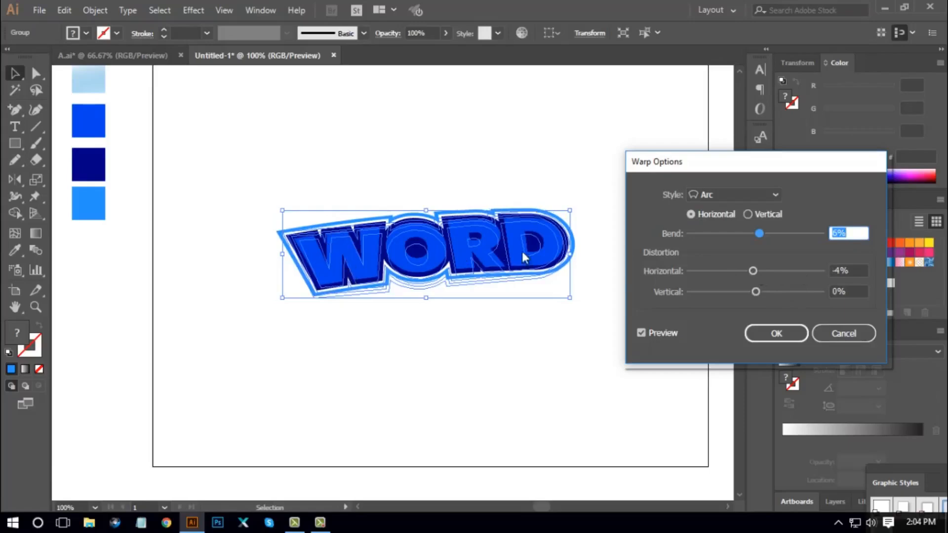
scroll(853, 271, "down", 7)
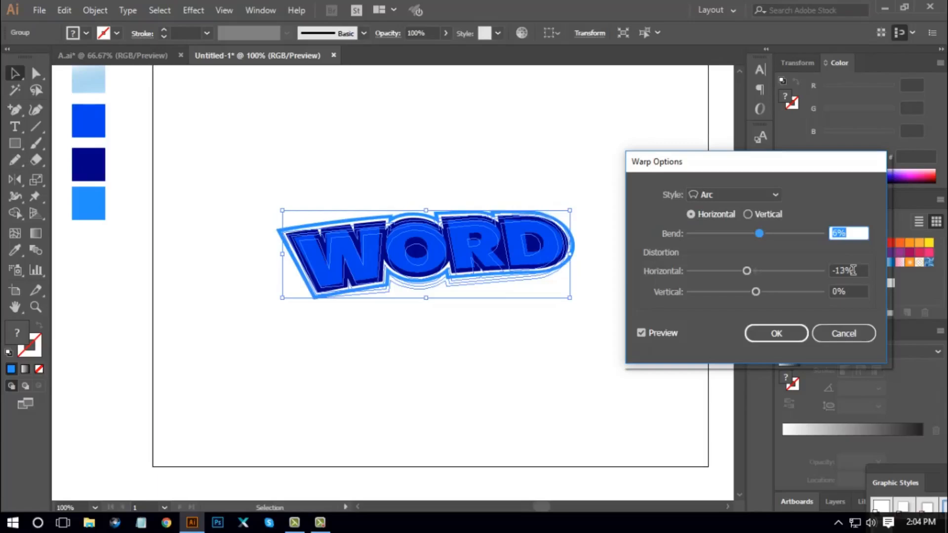
left_click(775, 333)
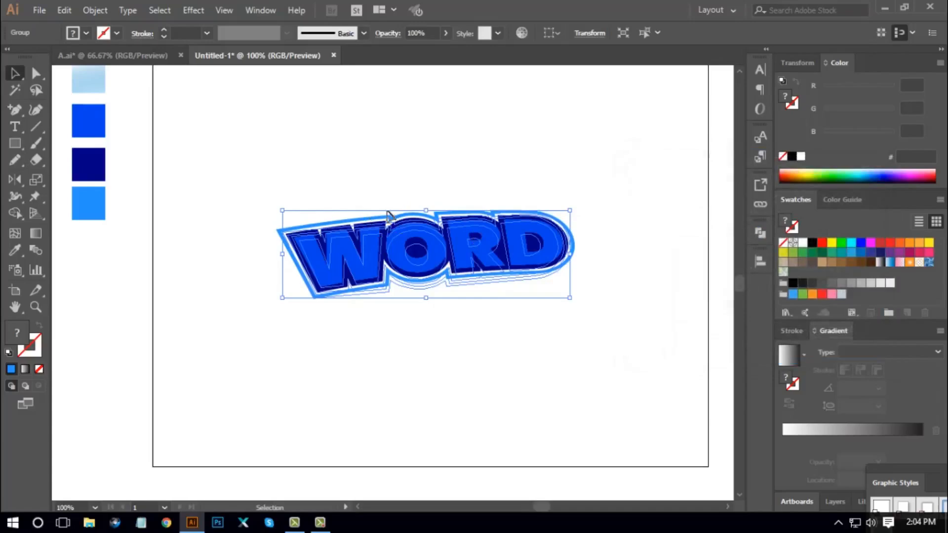
Expand the appearance of the warped WORD group and deselect it
left_click(99, 11)
left_click(170, 169)
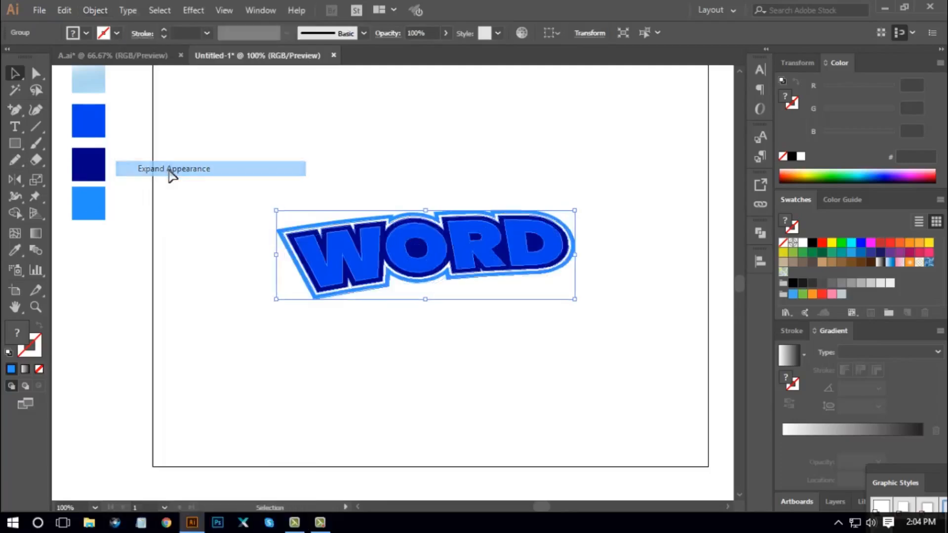
left_click(487, 363)
left_click(482, 250)
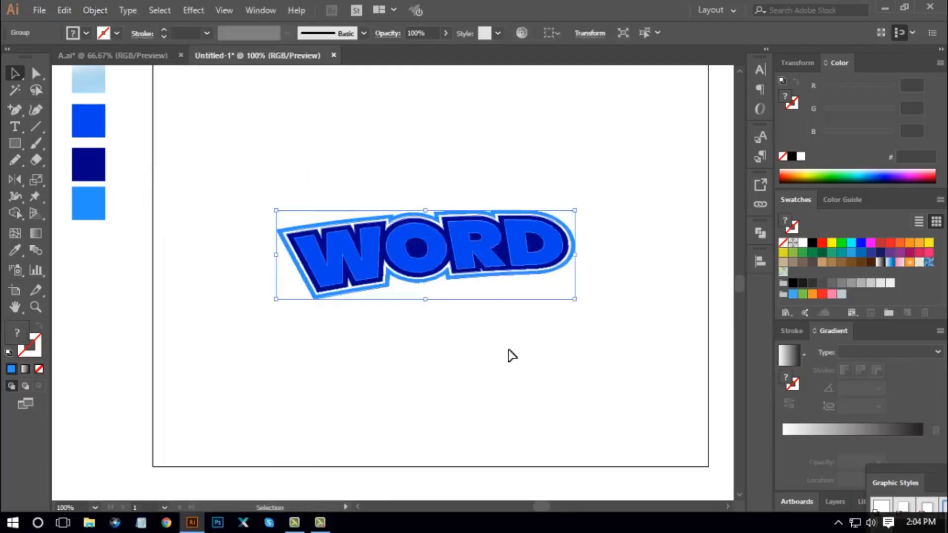
left_click(513, 357)
Enlarge the WORD group from its centre to about 460 px wide and 137 px high
key("ctrl+minus")
key("ctrl+minus")
key("ctrl+minus")
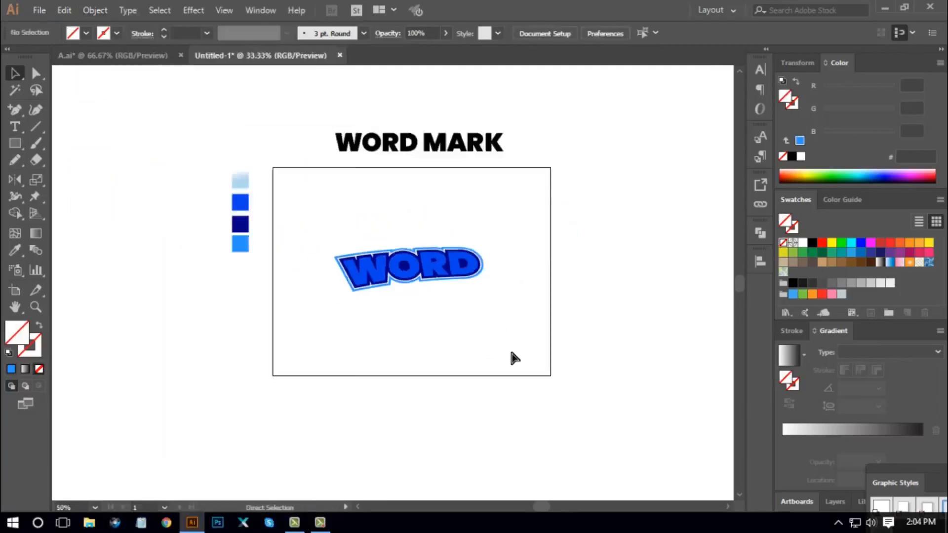
key("ctrl+equal")
key("ctrl+equal")
key("ctrl+equal")
left_click(482, 271)
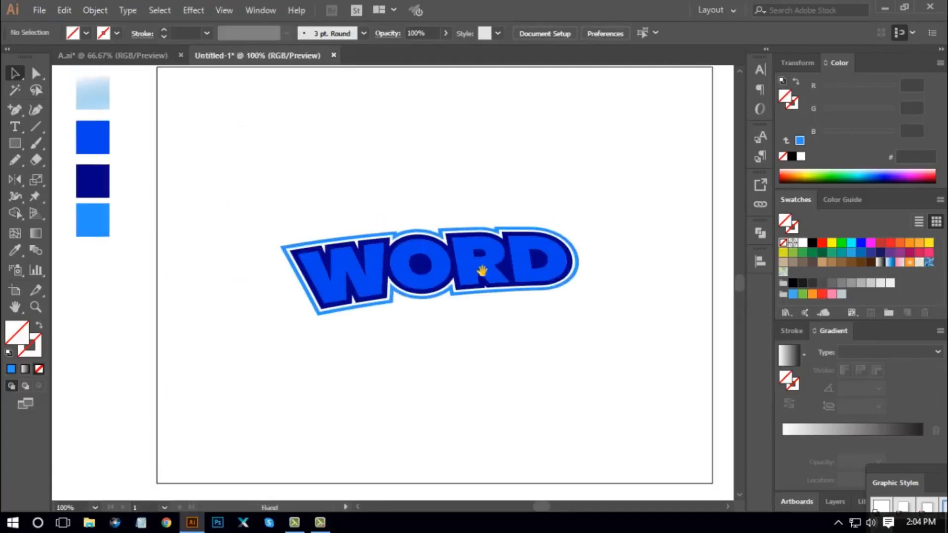
left_click_drag(581, 270, 593, 272)
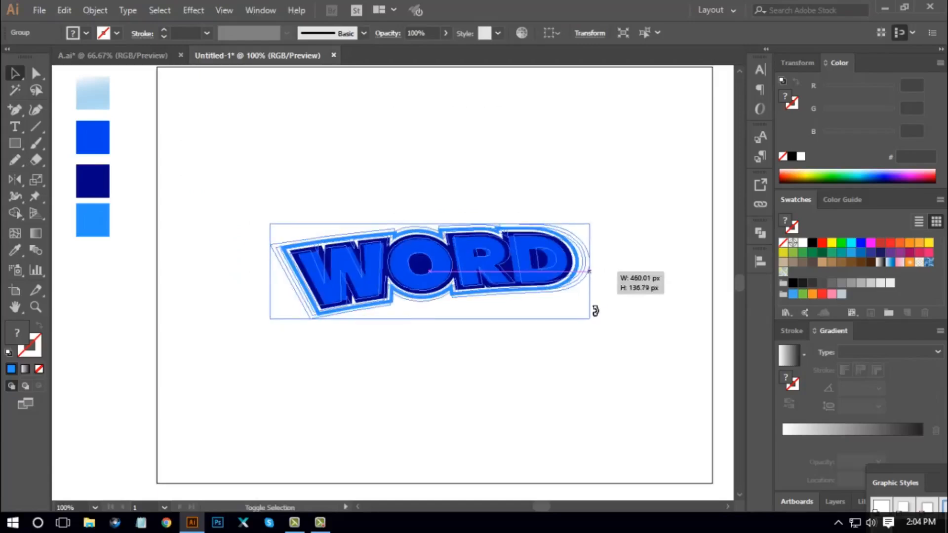
left_click(566, 358)
key("space")
left_click_drag(567, 358, 566, 351)
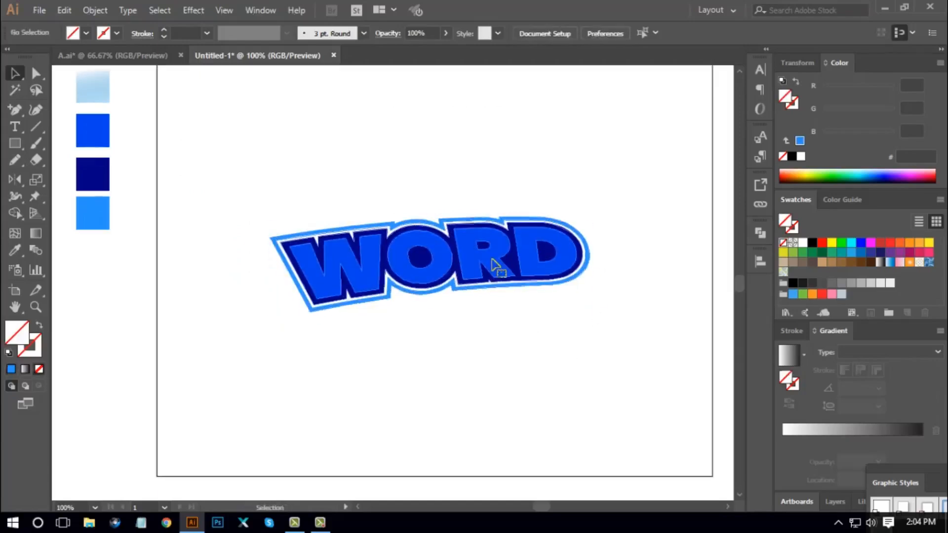
Ungroup the WORD artwork and check that its letters can be selected individually
left_click(490, 258)
right_click(493, 259)
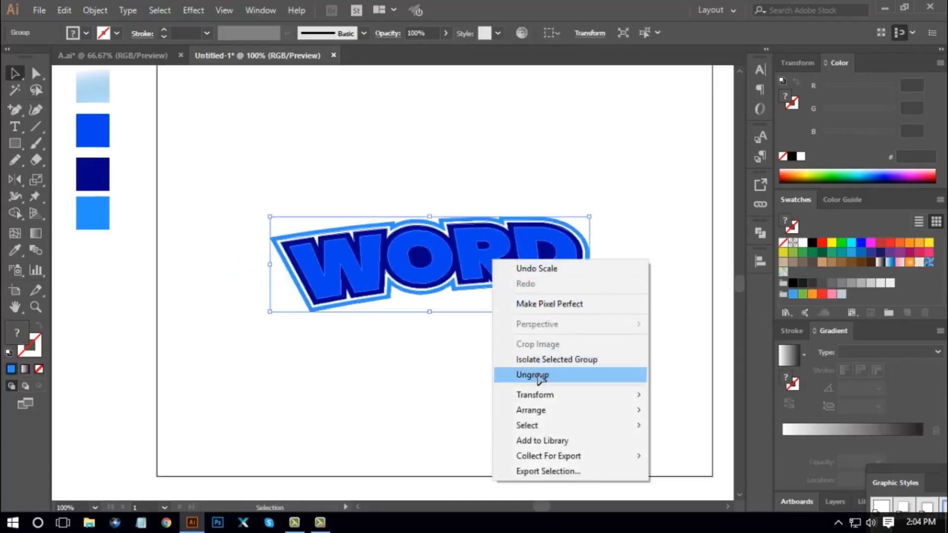
left_click(538, 375)
left_click(567, 330)
left_click(507, 273)
left_click(537, 300)
left_click(526, 265)
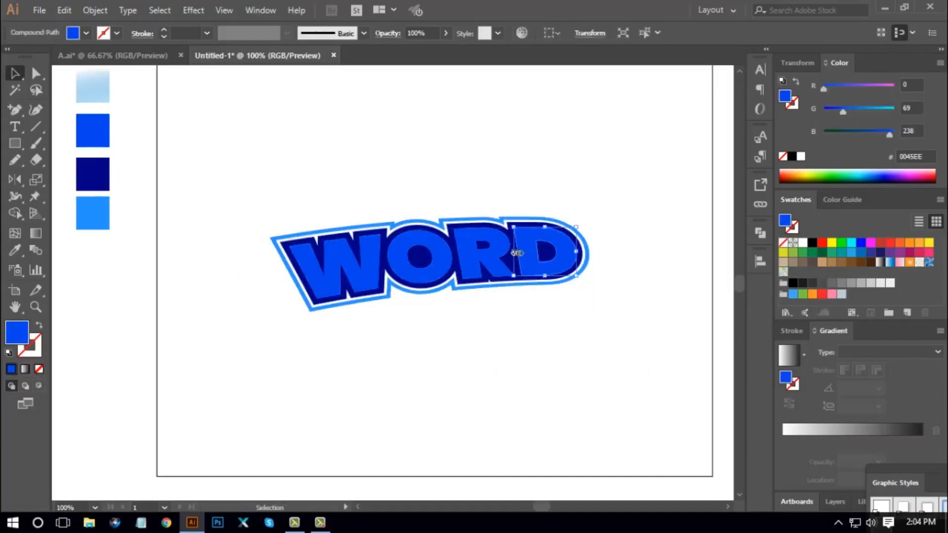
left_click(440, 250)
left_click(429, 328)
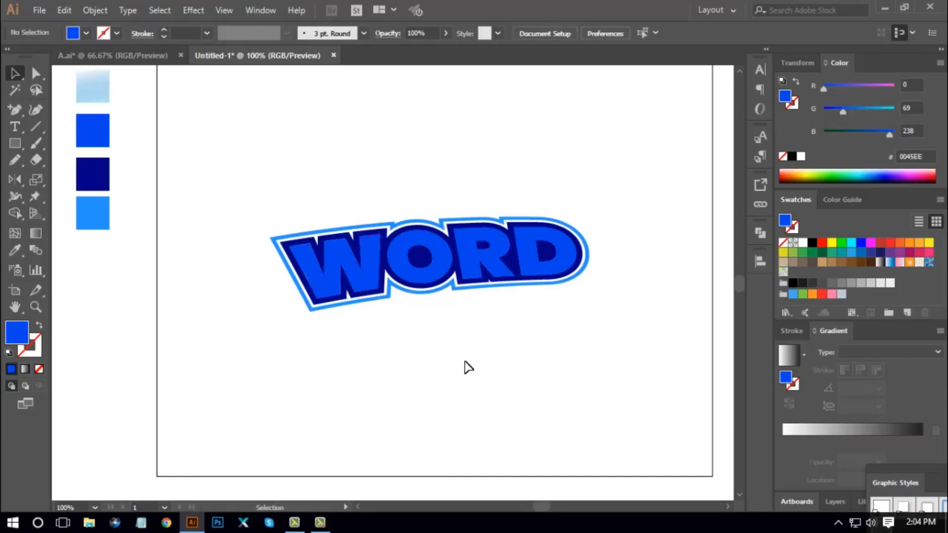
Draw an ellipse about 462 by 228 px over the upper part of WORD and swap its fill and stroke
left_click(15, 144)
left_click(77, 177)
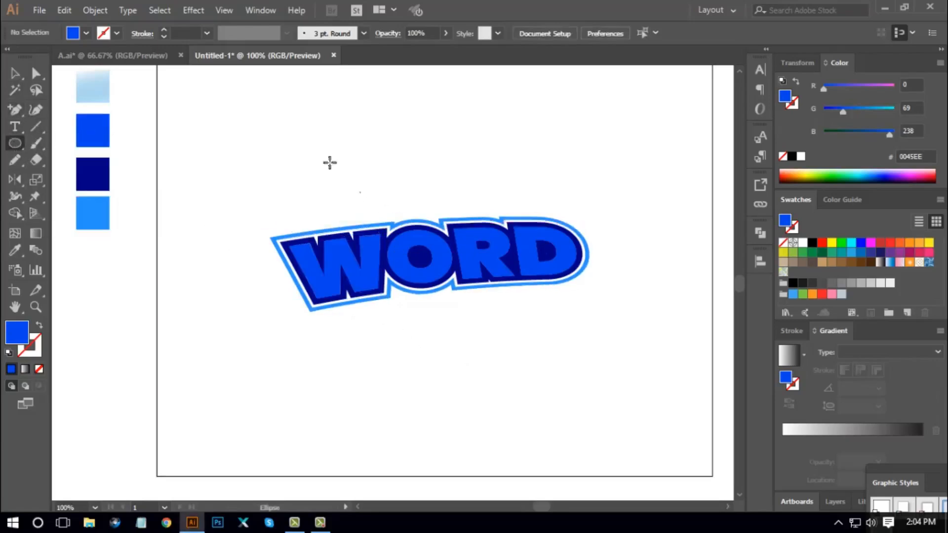
left_click_drag(289, 113, 610, 272)
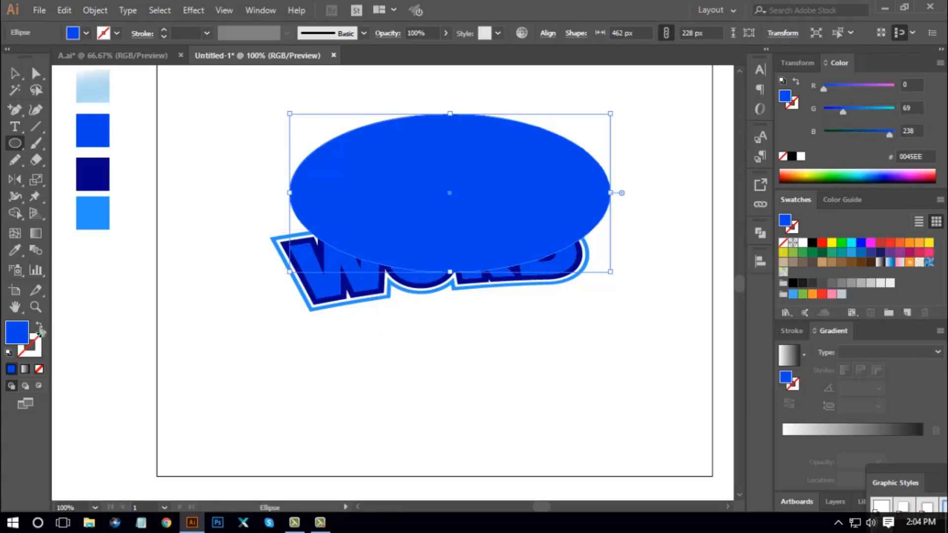
left_click(40, 328)
left_click(15, 73)
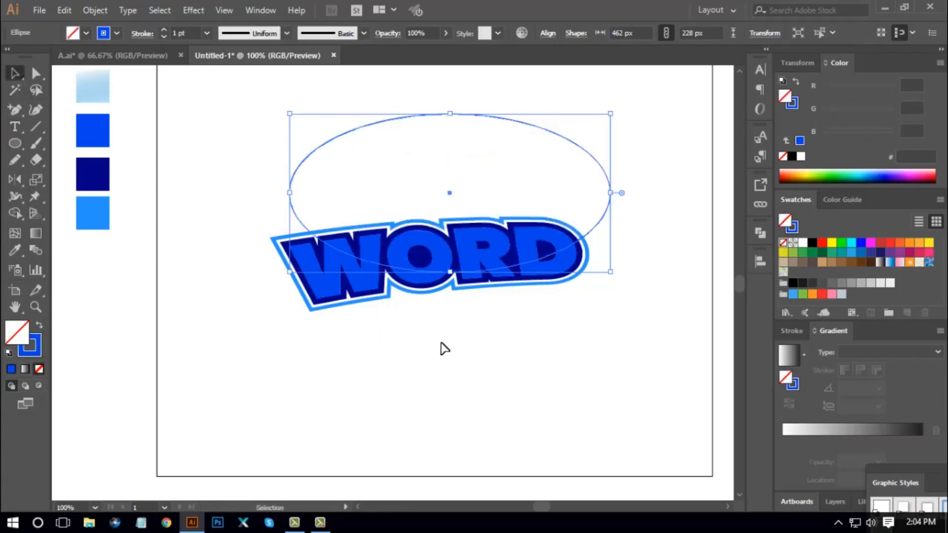
left_click(457, 352)
left_click_drag(608, 345, 575, 358)
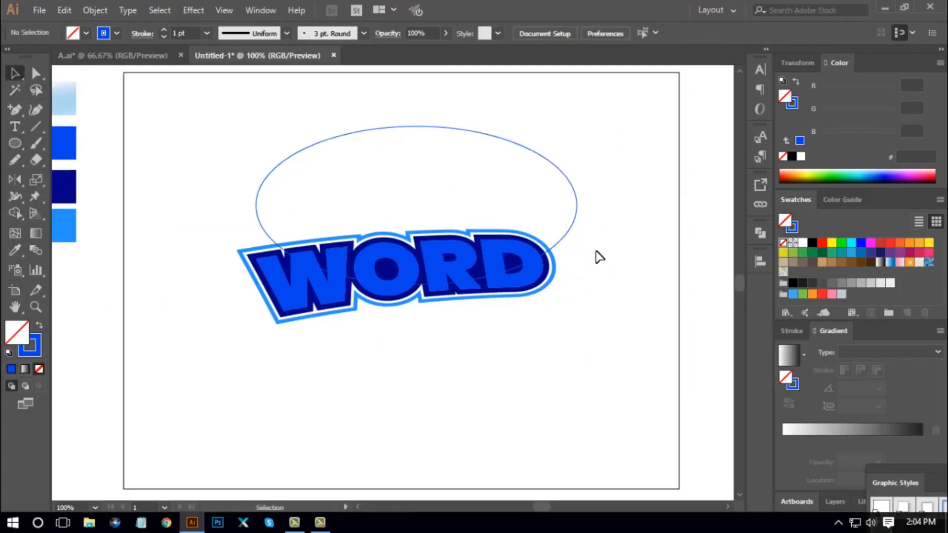
Rotate the ellipse slightly clockwise and shift it a little to the left over the WORD letters
left_click_drag(557, 208, 611, 181)
left_click_drag(582, 118, 615, 166)
left_click(600, 286)
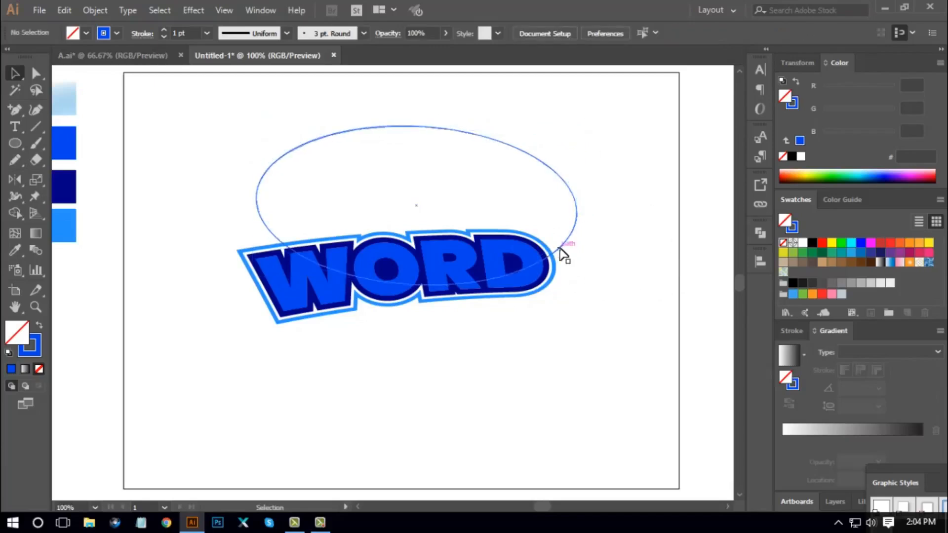
left_click_drag(559, 248, 576, 279)
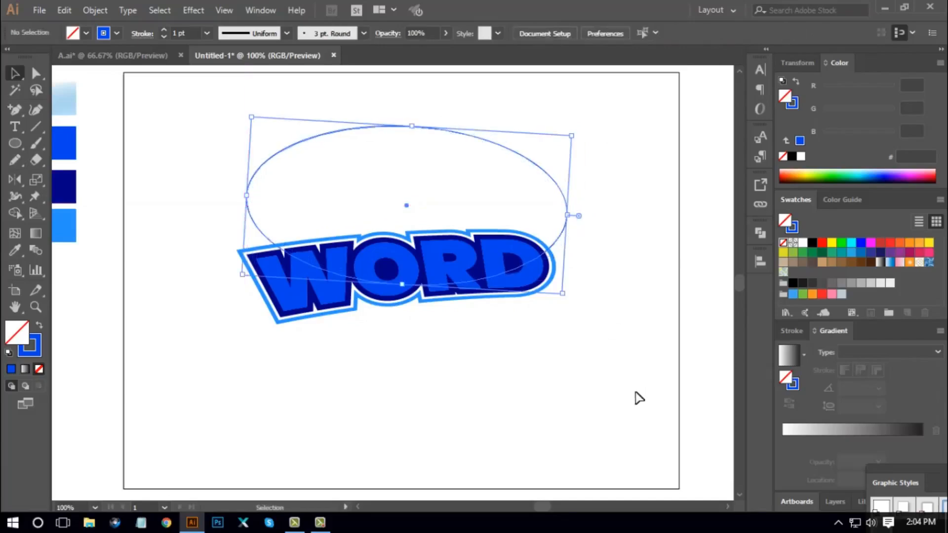
left_click(635, 399)
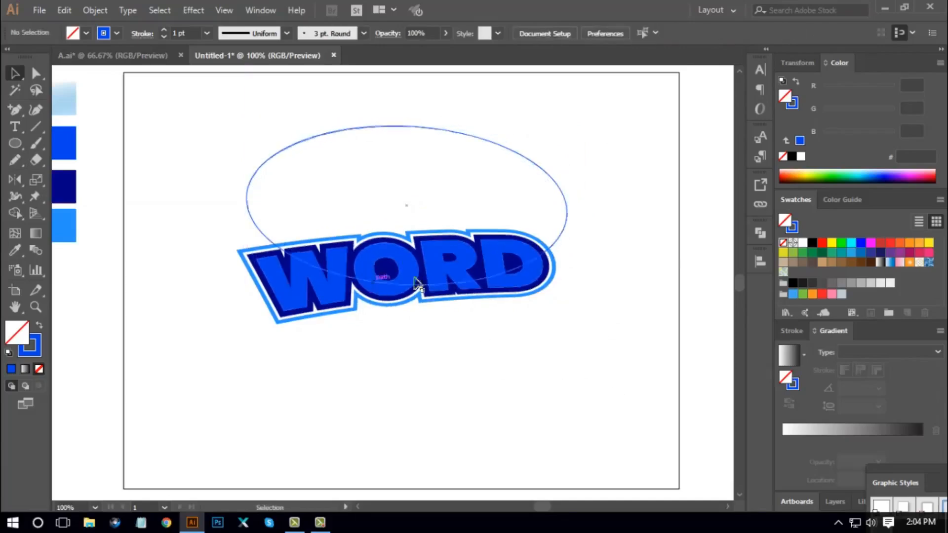
Swap the ellipse's stroke back to a fill and colour it RGB Red
left_click(567, 217)
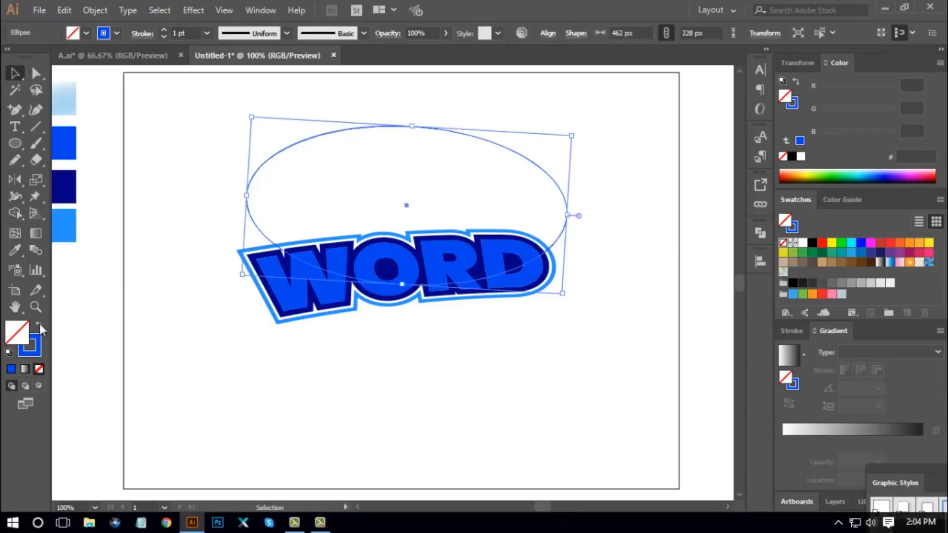
key("shift+x")
left_click_drag(173, 279, 215, 289)
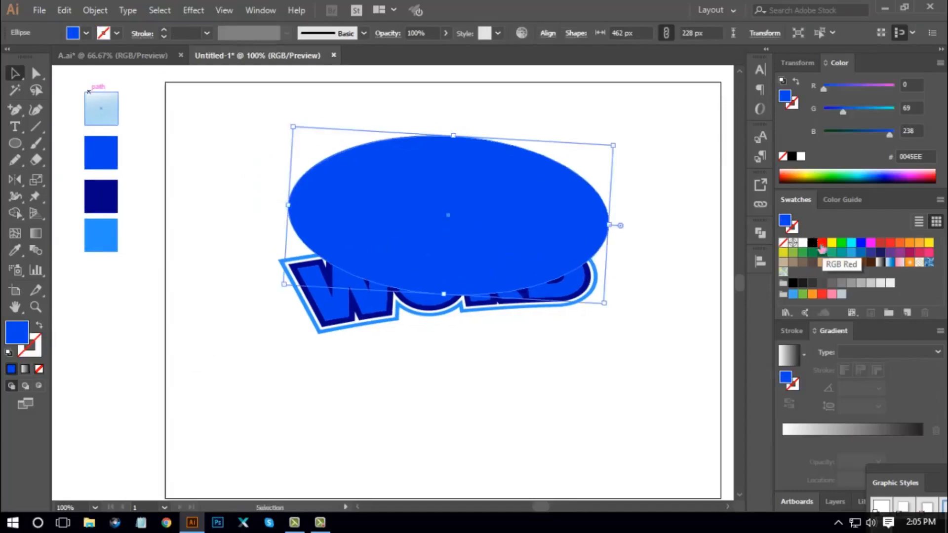
left_click(822, 243)
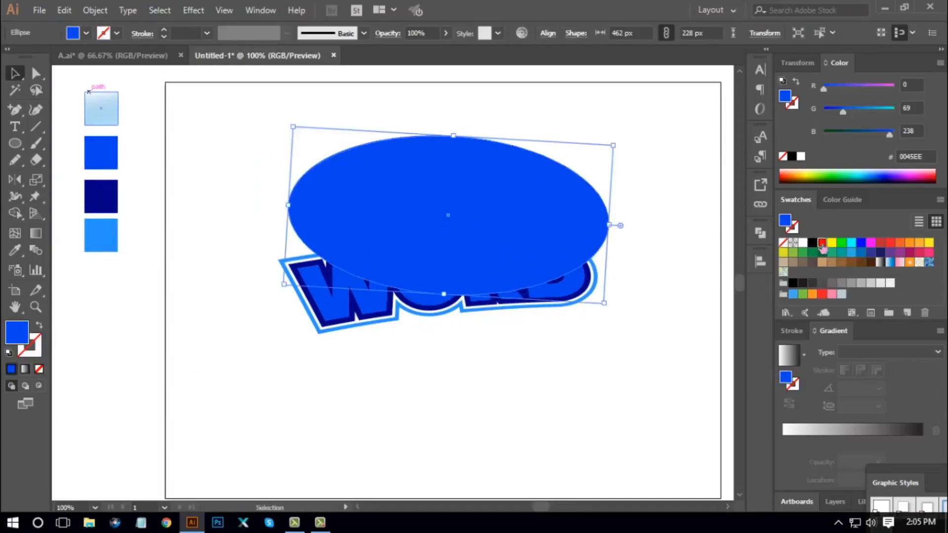
Use Shape Builder on the ellipse and the blue letters to remove the ellipse outside the letters and inside the O, R and D counters
left_click(572, 297, "shift")
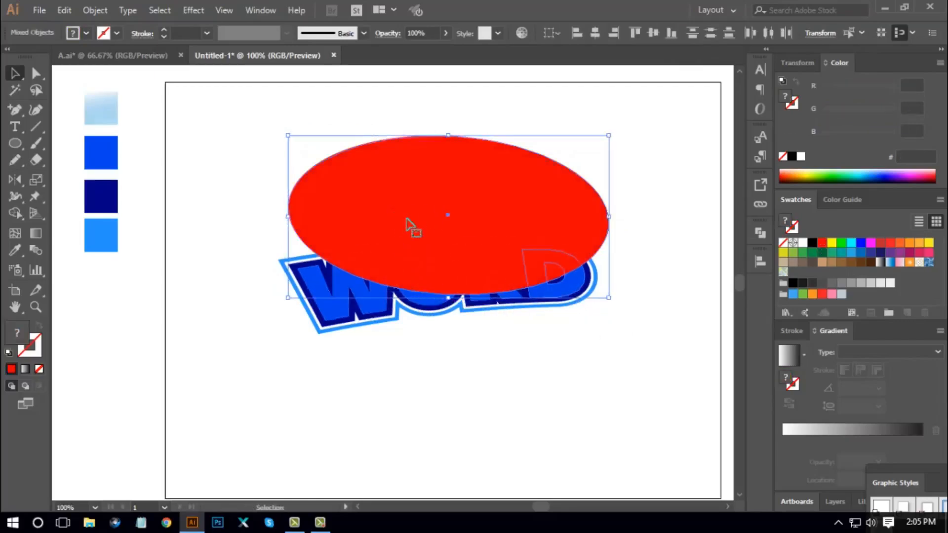
left_click(514, 298, "shift")
left_click(426, 304, "shift")
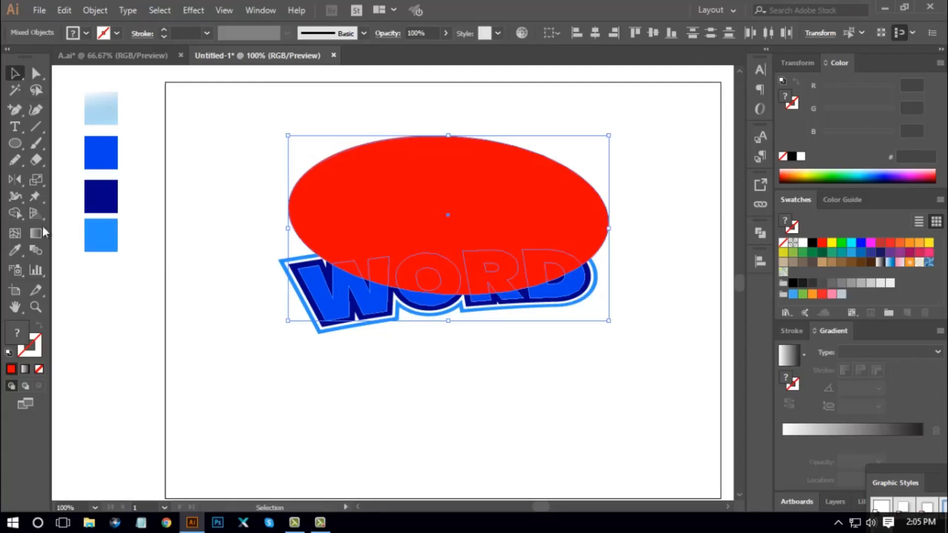
left_click(16, 214)
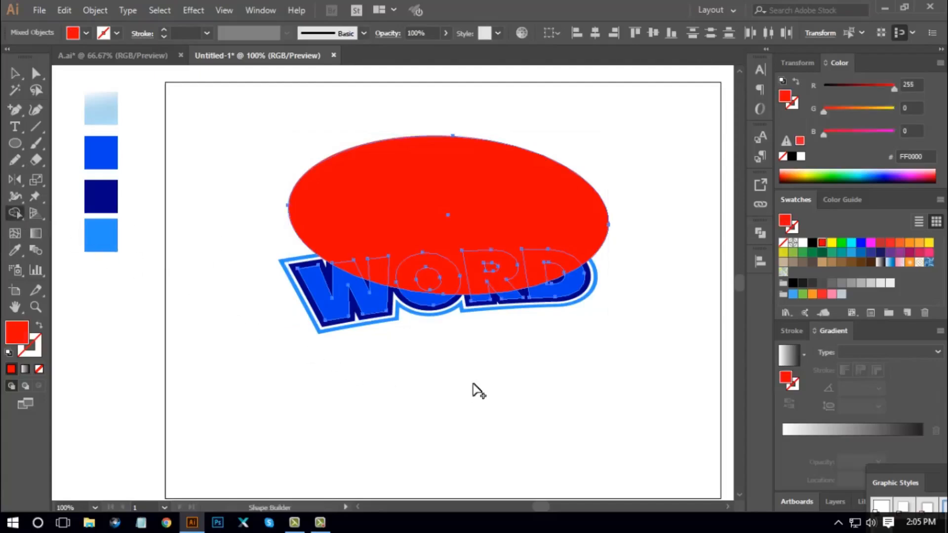
left_click(401, 192, "alt")
left_click(434, 282, "alt")
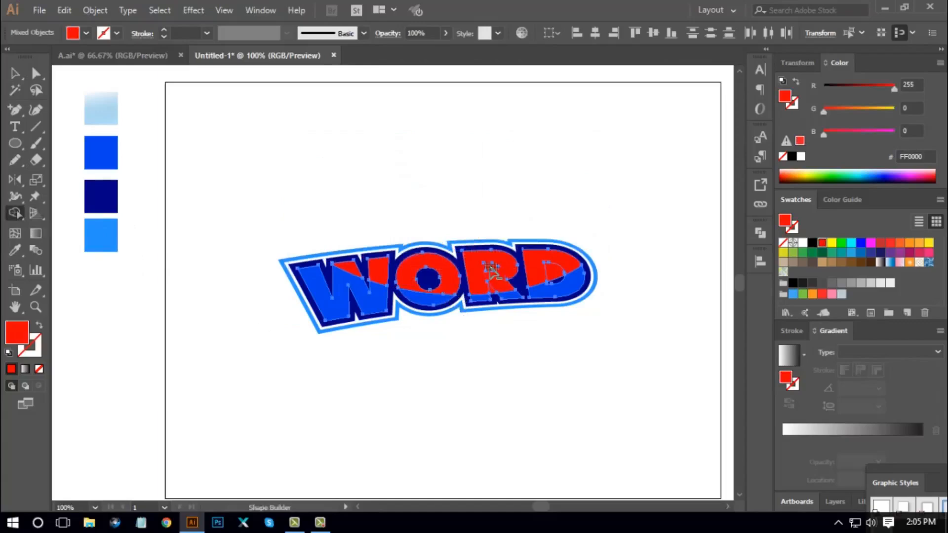
left_click(491, 269, "alt")
left_click(557, 274, "alt")
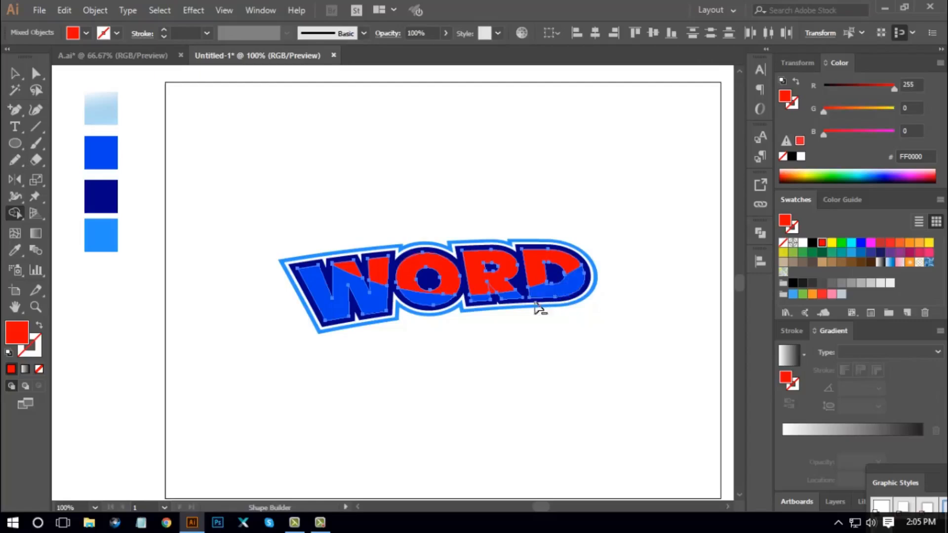
Examine the cut edges of the red pieces across the WORD letters up close
key("ctrl+plus")
key("ctrl+plus")
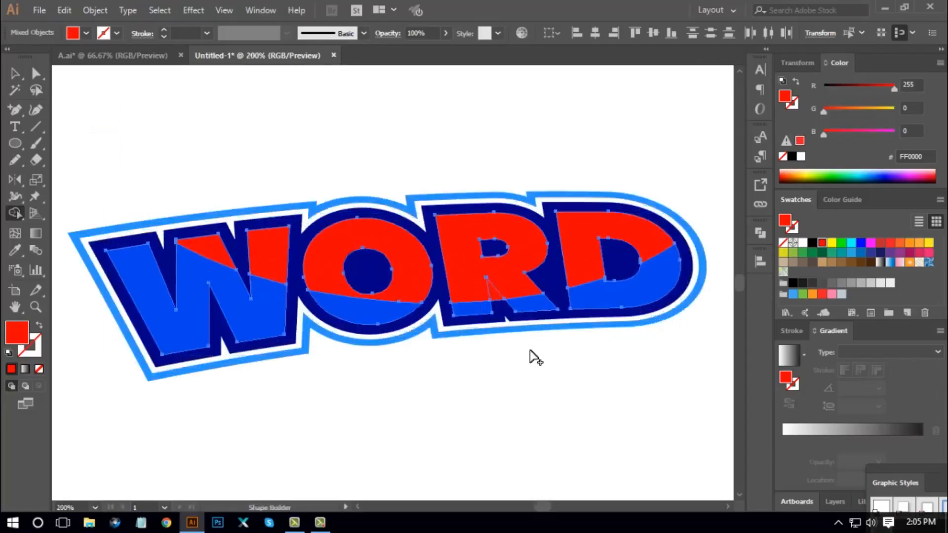
left_click_drag(502, 337, 497, 327)
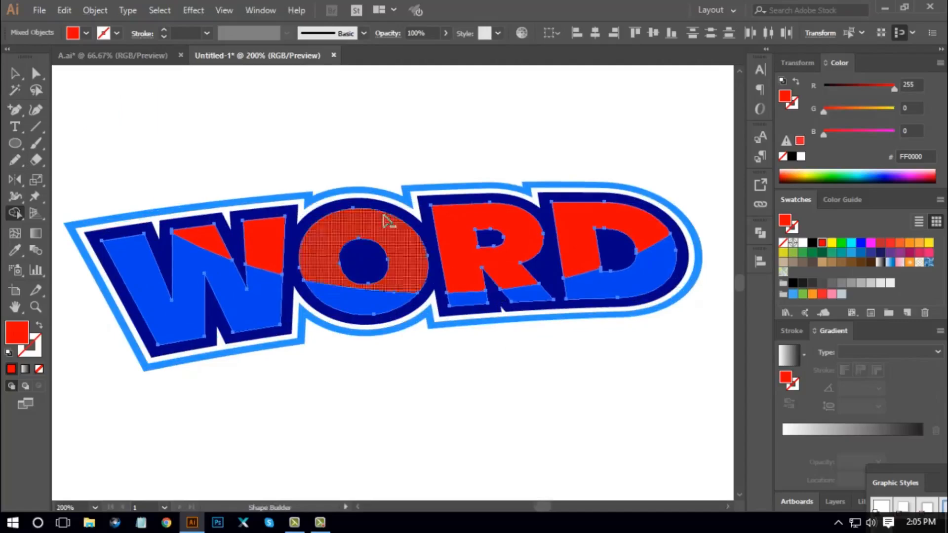
key("ctrl")
key("ctrl+minus")
key("ctrl+minus")
key("ctrl+minus")
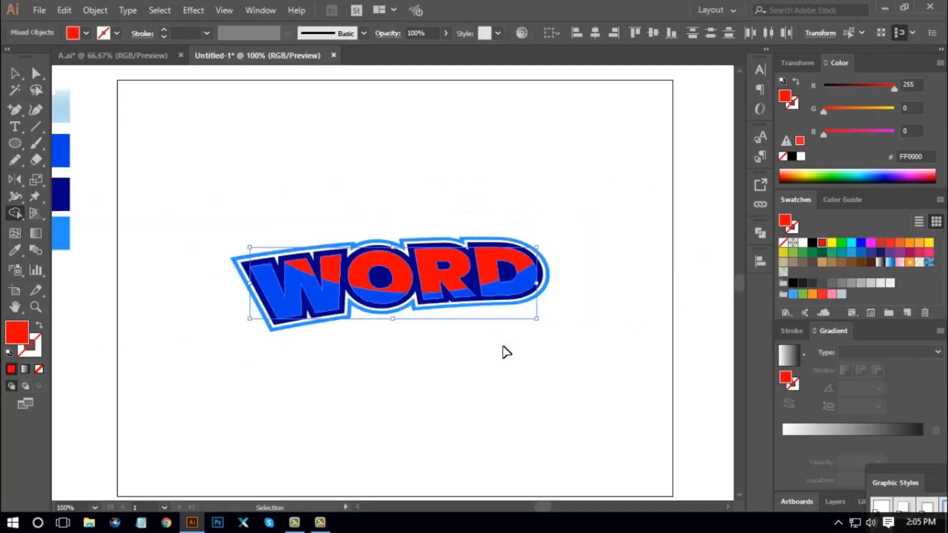
left_click_drag(476, 339, 483, 348)
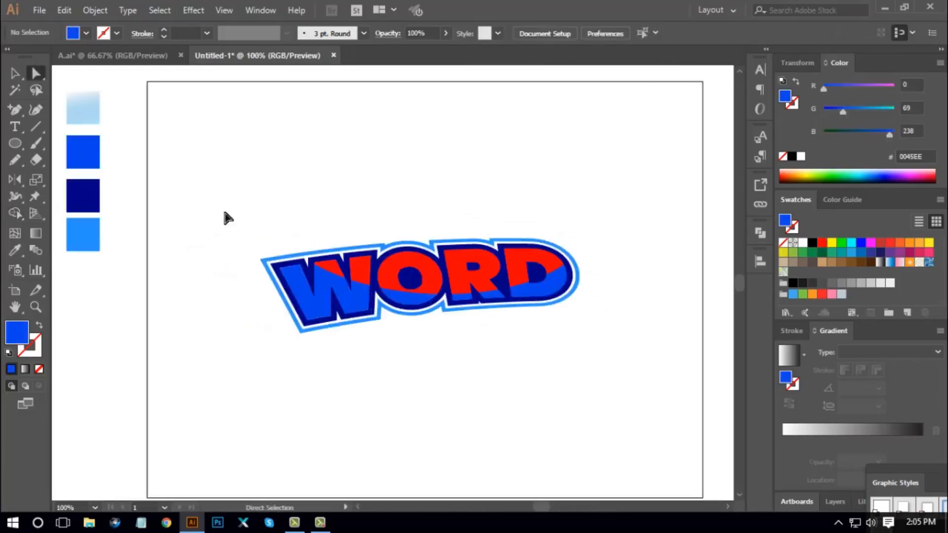
Select the red upper pieces of all four WORD letters and group them
left_click(363, 272)
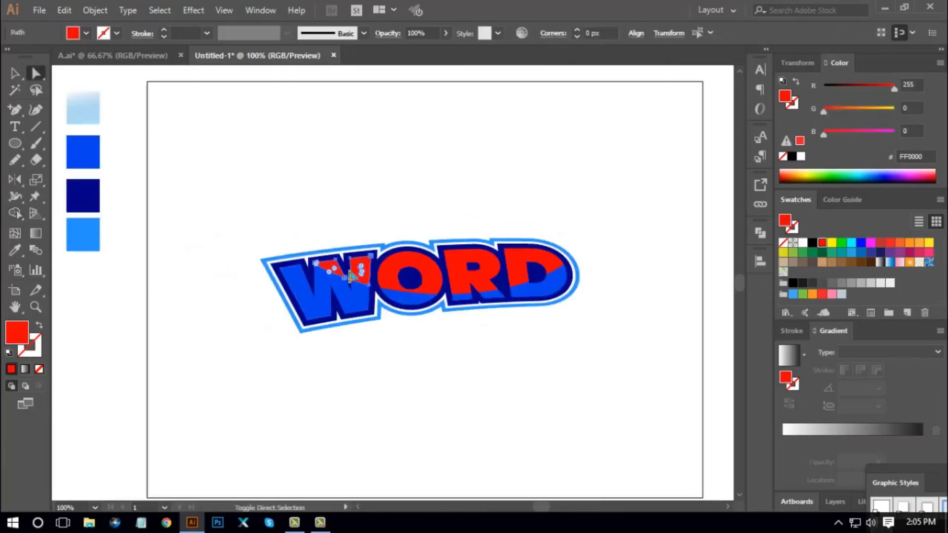
left_click(387, 272, "shift")
left_click(462, 269, "shift")
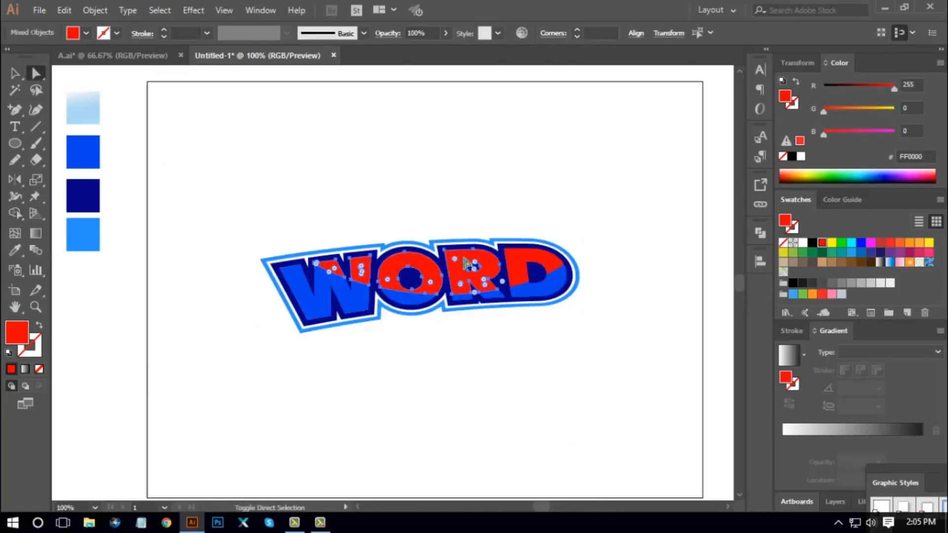
left_click(519, 264, "shift")
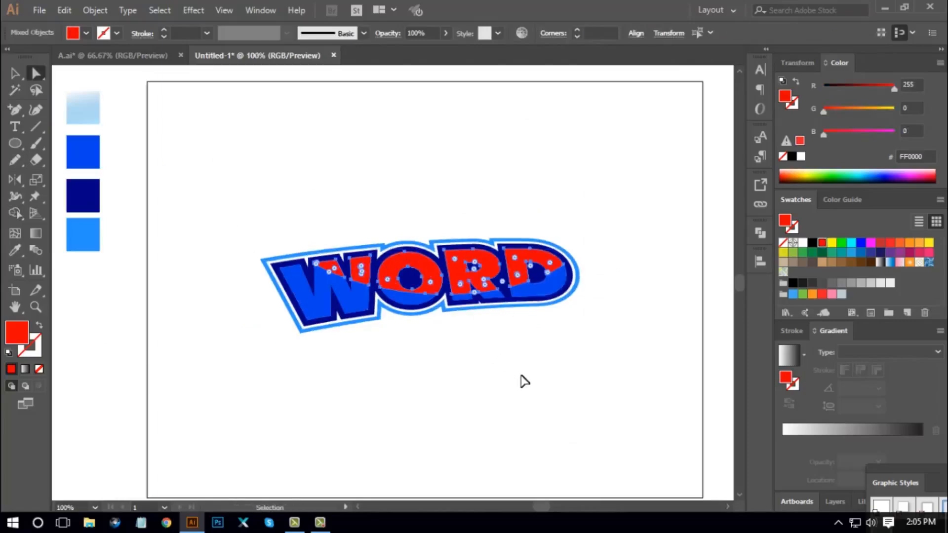
key("ctrl+g")
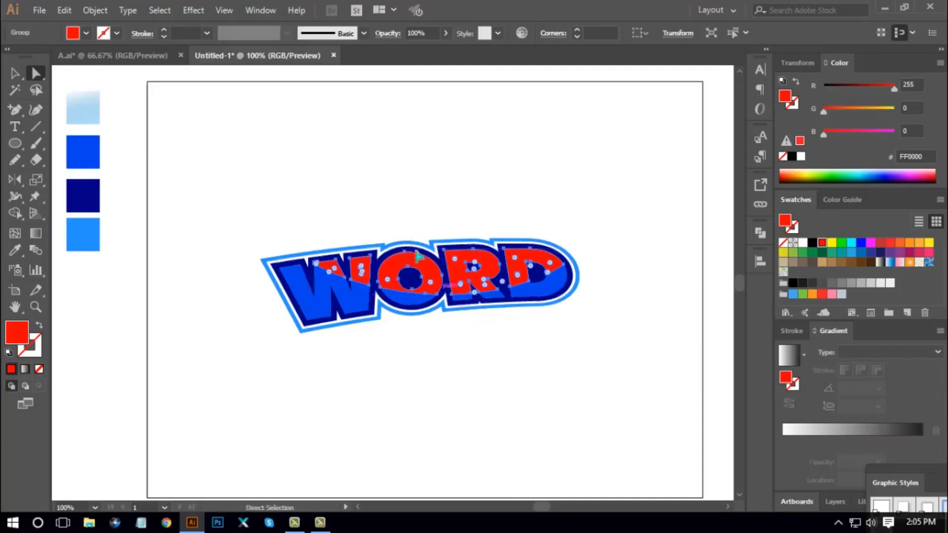
Fill the grouped red highlight pieces with the light-blue transparent gradient sampled from the first colour sample square beside the artboard
left_click_drag(358, 190, 393, 208)
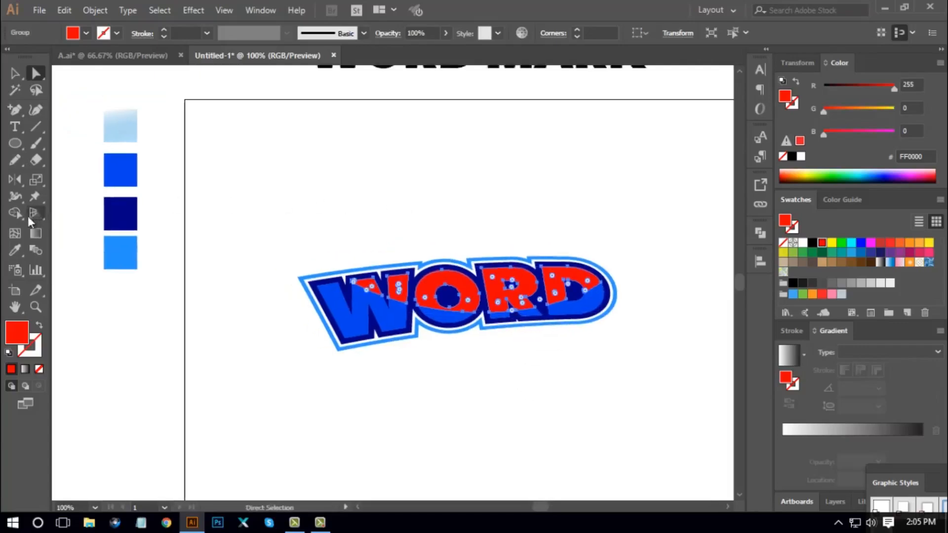
left_click(17, 248)
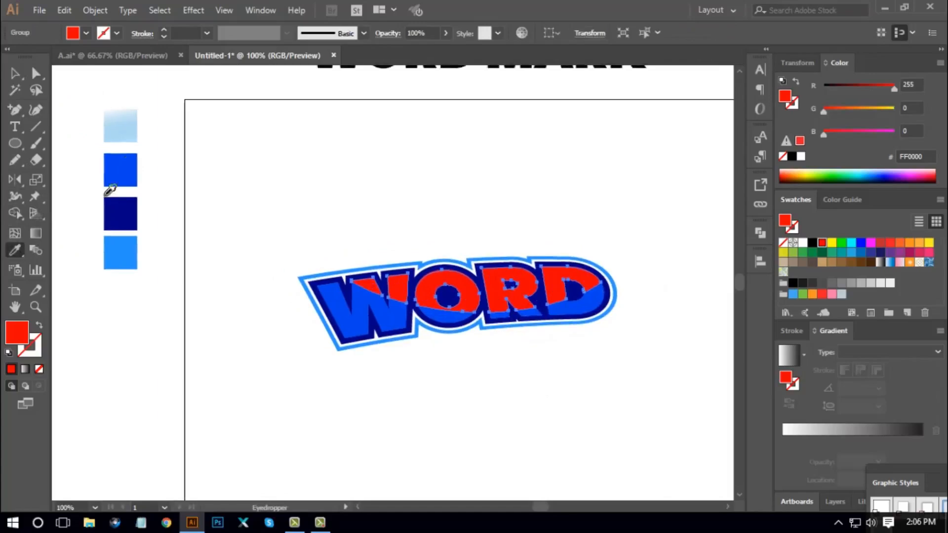
left_click(127, 115)
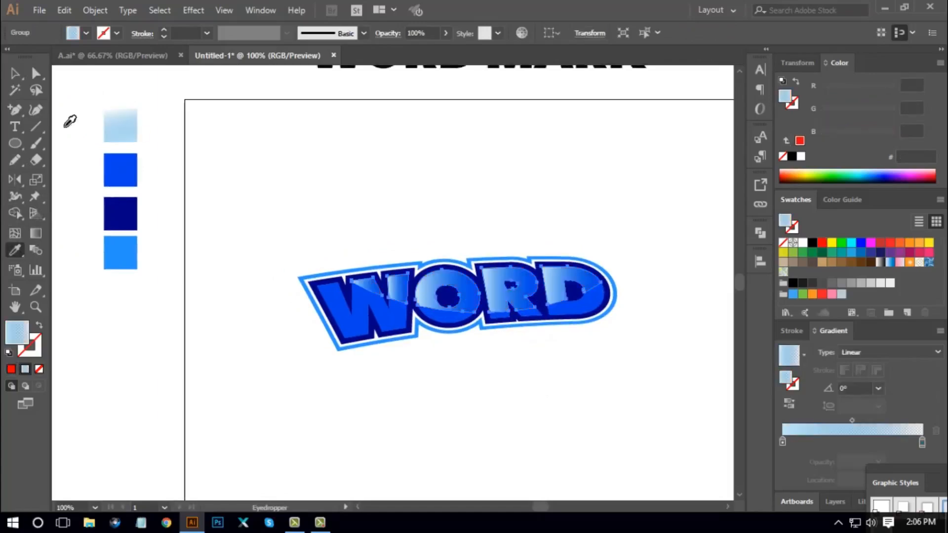
Redirect the highlight pieces' linear gradient with the Gradient tool so it runs upward across the letters at about 82.9°
left_click(35, 233)
left_click_drag(464, 316, 471, 234)
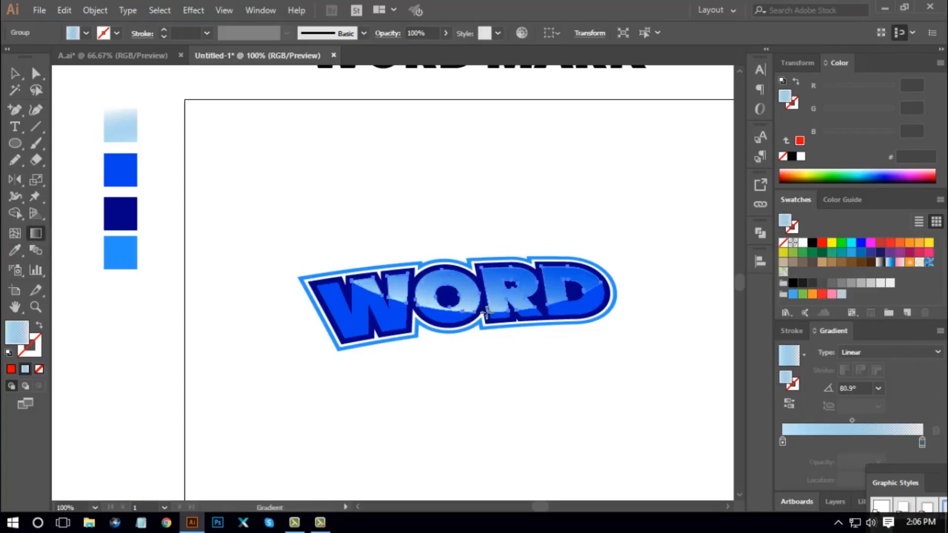
left_click_drag(489, 309, 495, 208)
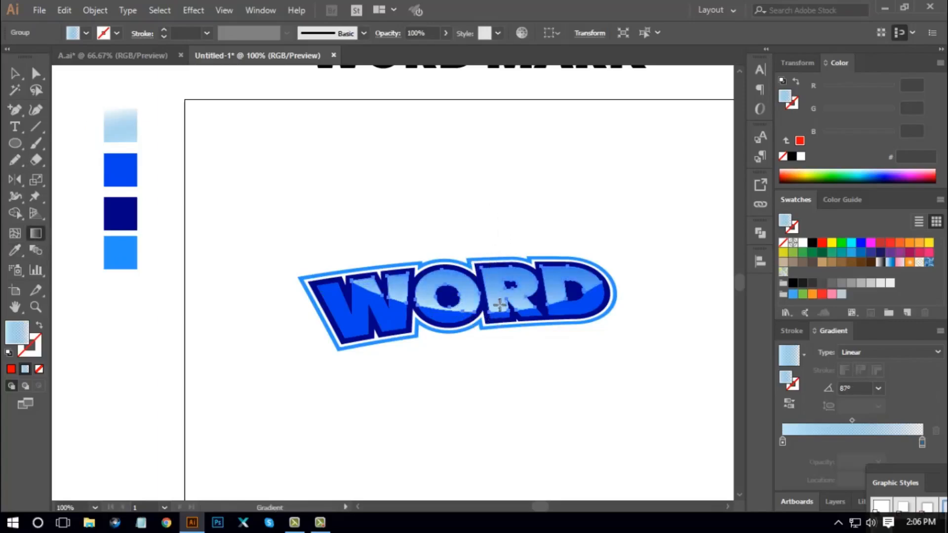
left_click_drag(497, 311, 494, 226)
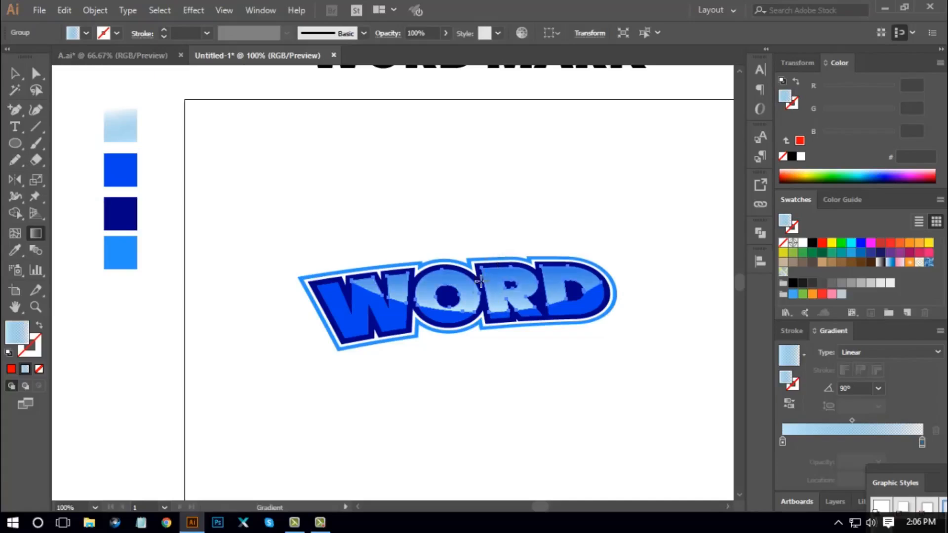
left_click_drag(489, 269, 493, 229)
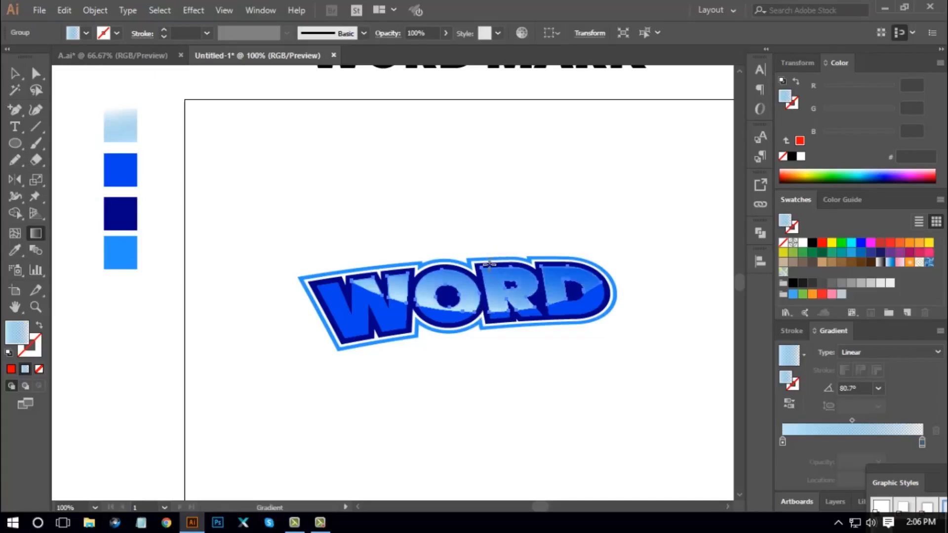
left_click_drag(502, 311, 513, 232)
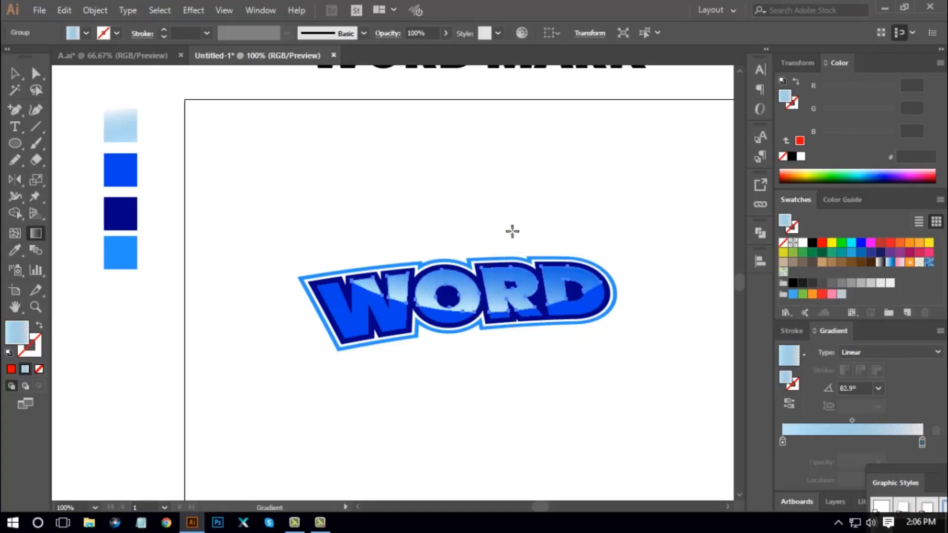
Select all the WORD artwork, including outlines, letters and highlights, and group it
left_click(15, 73)
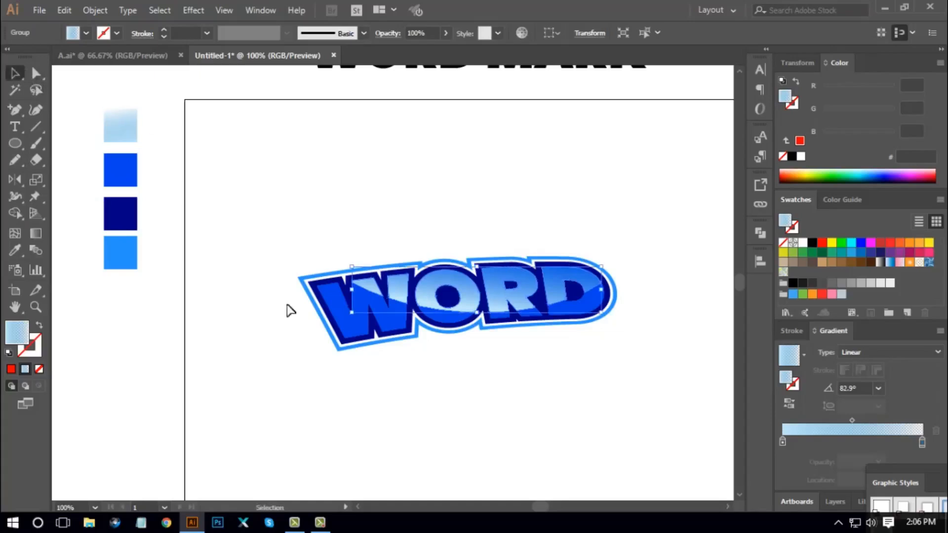
left_click(388, 410)
left_click_drag(275, 229, 641, 409)
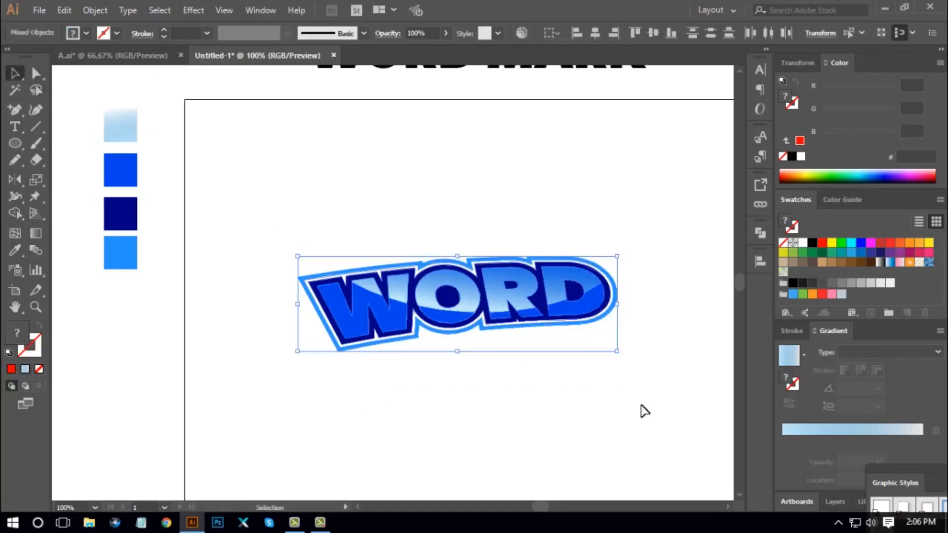
left_click_drag(658, 204, 300, 385)
key("a")
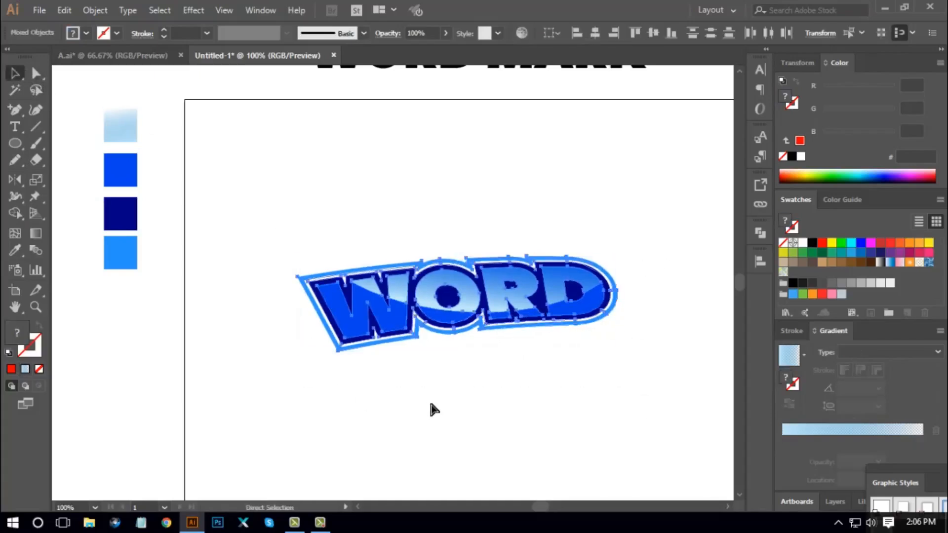
key("ctrl+g")
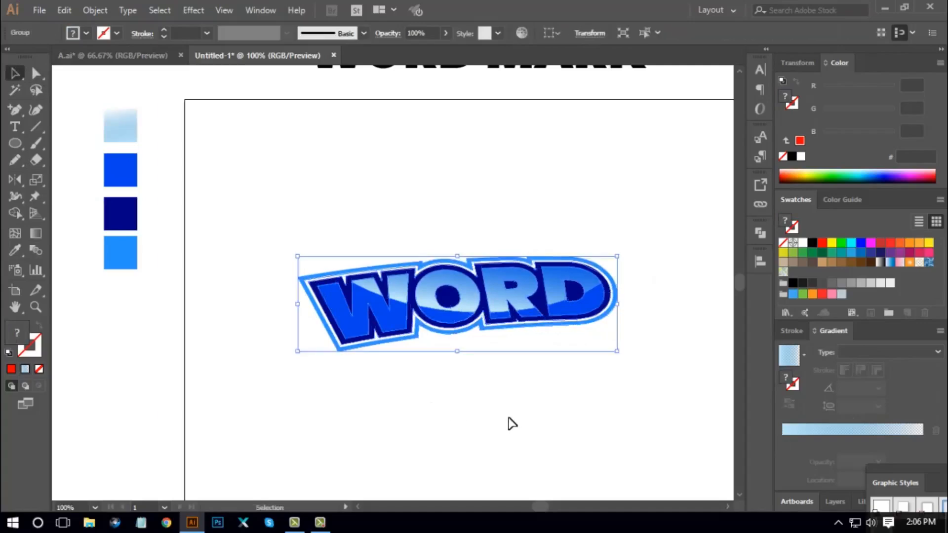
Move the WORD group up and slightly left into the upper part of the artboard
left_click(509, 418)
left_click_drag(531, 315, 483, 207)
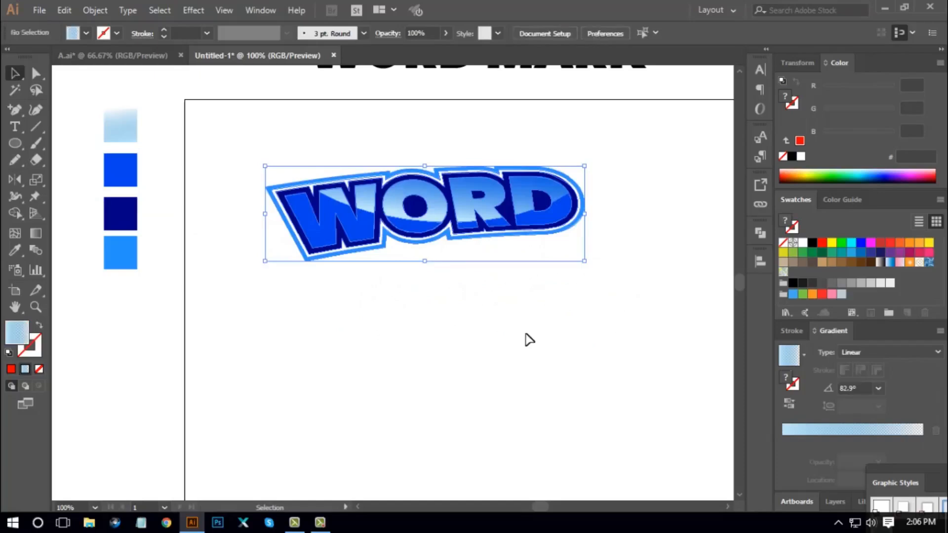
left_click(528, 336)
key("ctrl+minus")
key("ctrl+equal")
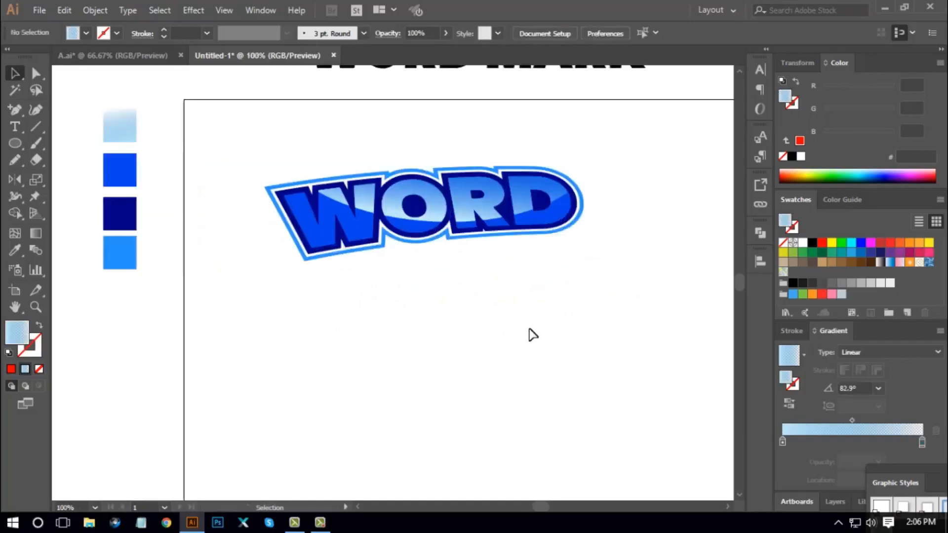
key("space")
left_click_drag(551, 265, 545, 299)
Scale the WORD group down slightly and proportionally about its centre, leaving it deselected
left_click(568, 246)
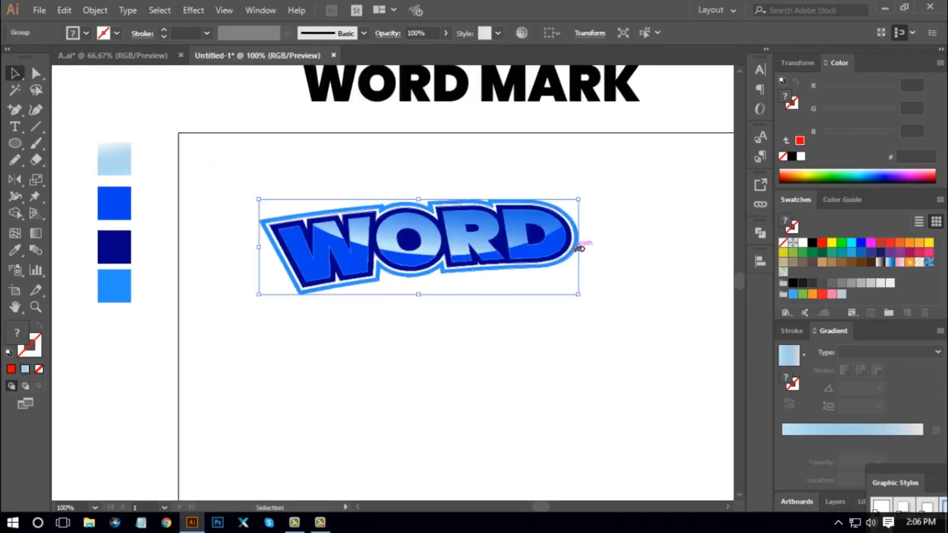
left_click_drag(575, 247, 557, 251)
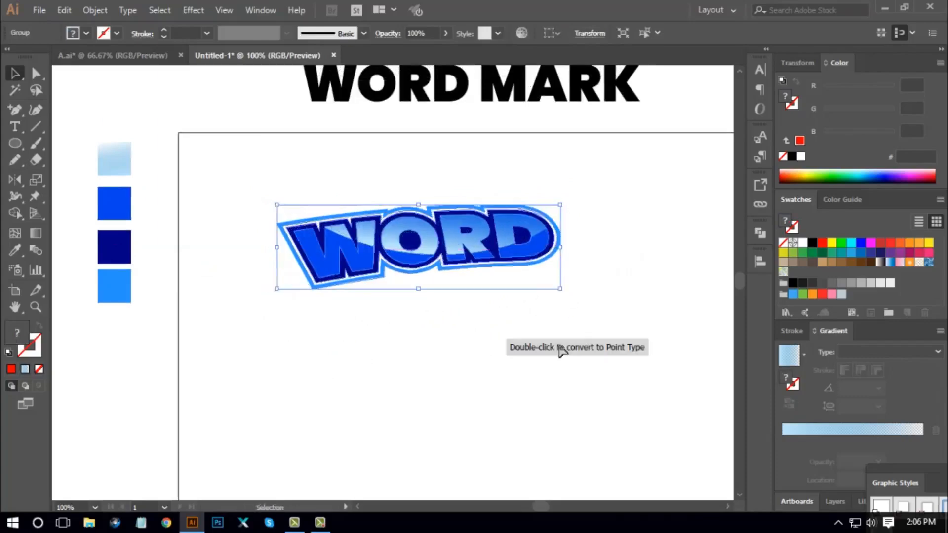
key("space")
left_click_drag(544, 339, 540, 330)
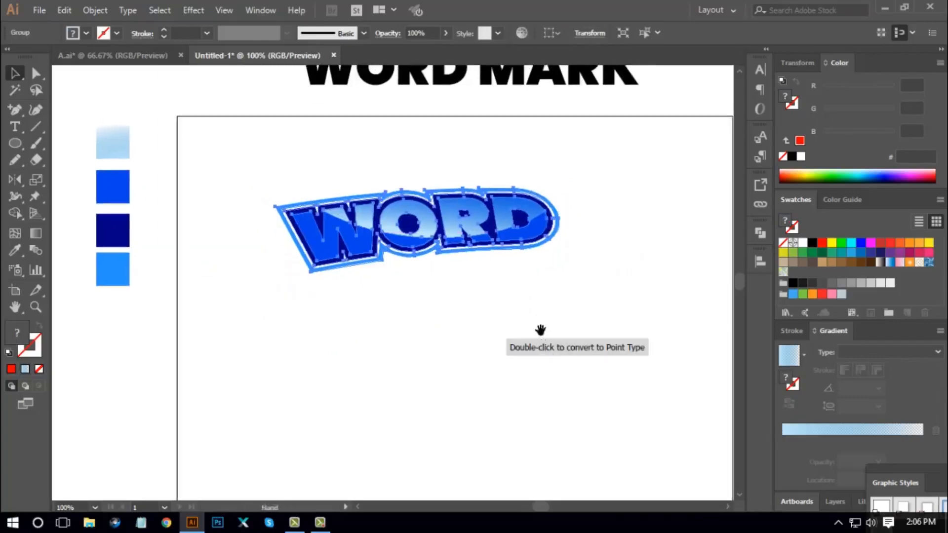
left_click(525, 304)
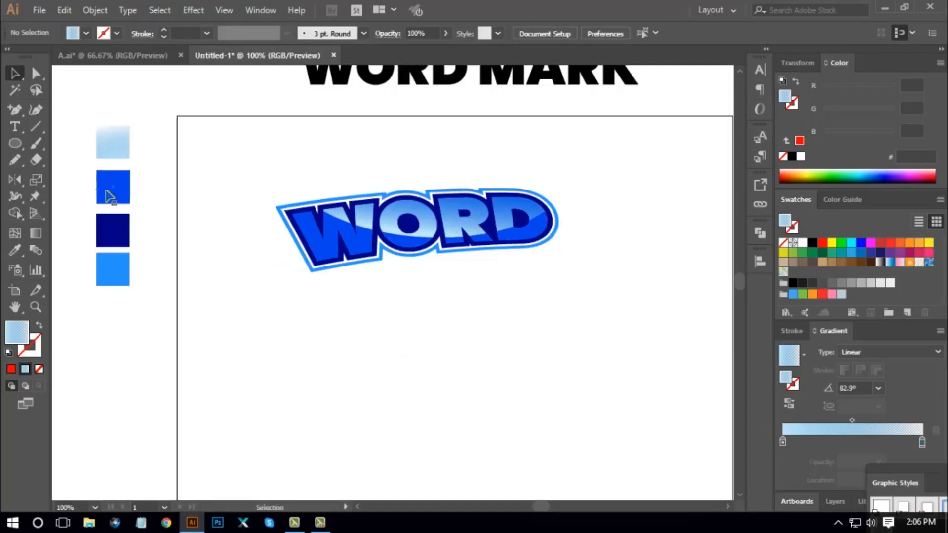
Draw a small, nearly square rectangle below the word and fill it with the white-to-black linear gradient swatch
left_click_drag(15, 145, 54, 140)
left_click_drag(398, 344, 471, 411)
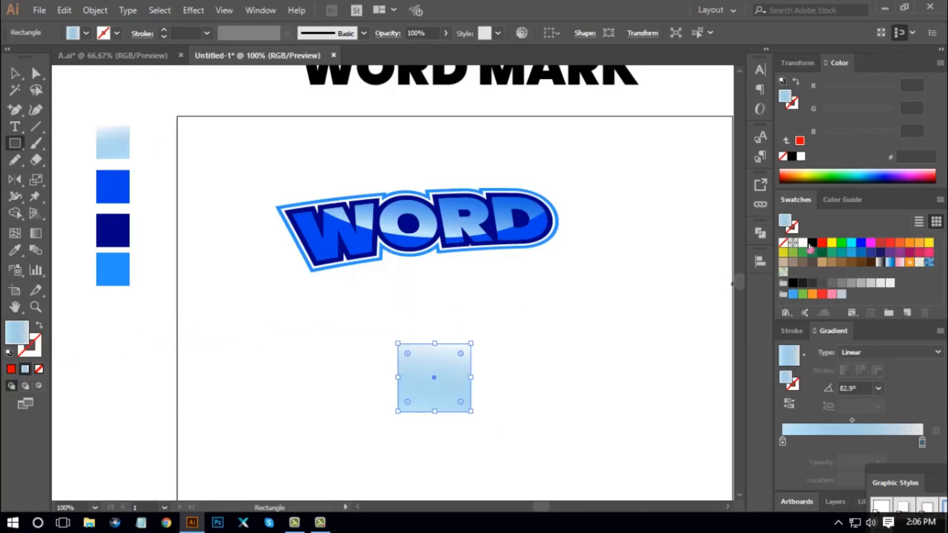
left_click(812, 242)
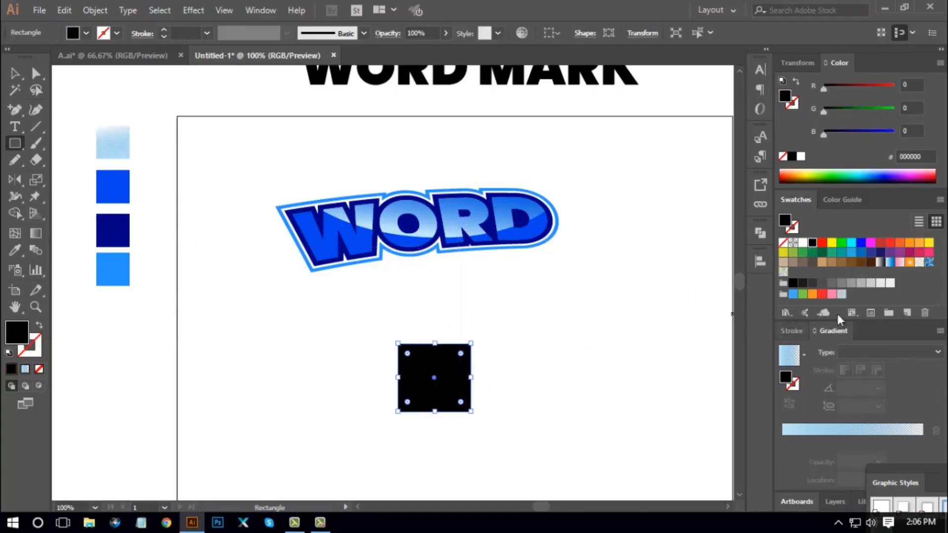
left_click(880, 263)
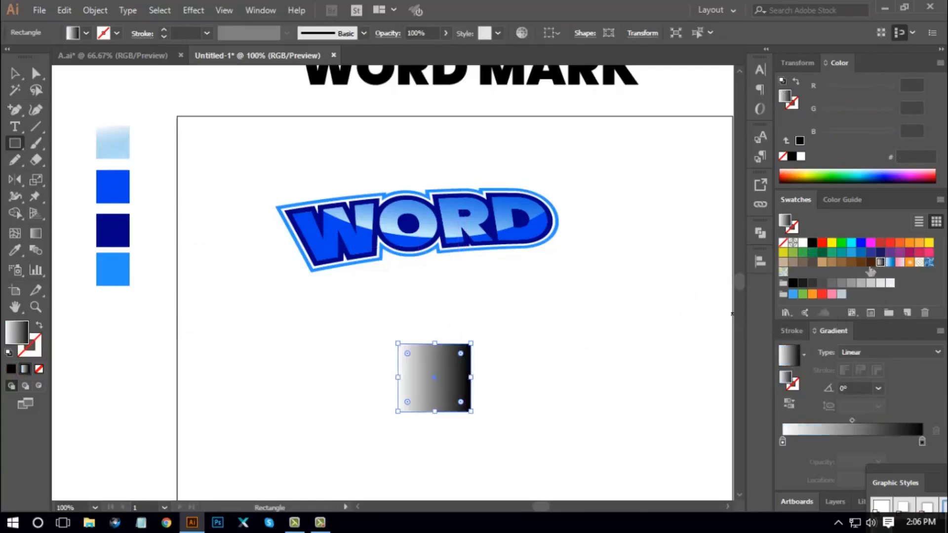
scroll(574, 333, "down", 1)
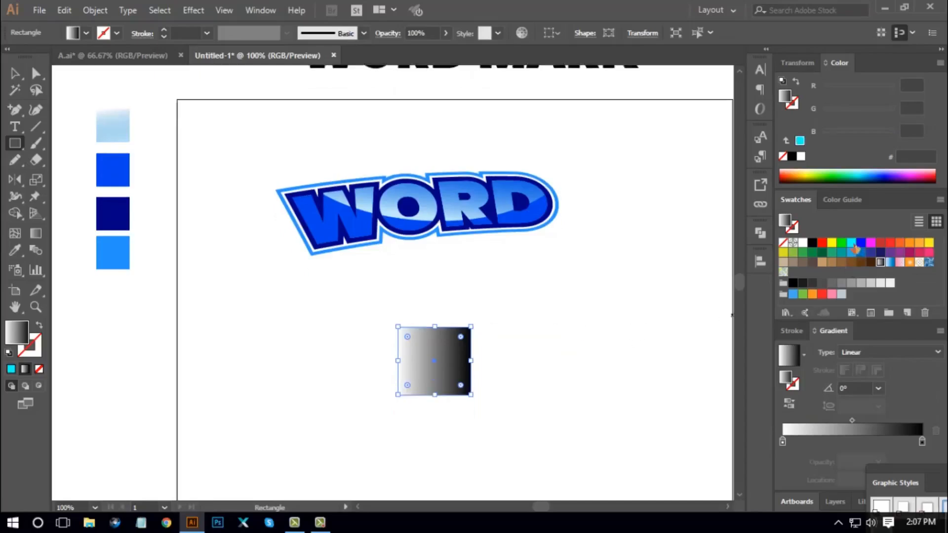
Recolour the rectangle's gradient from cyan to blue with the end stop at 0% opacity, and move the rectangle slightly up
left_click_drag(852, 243, 783, 443)
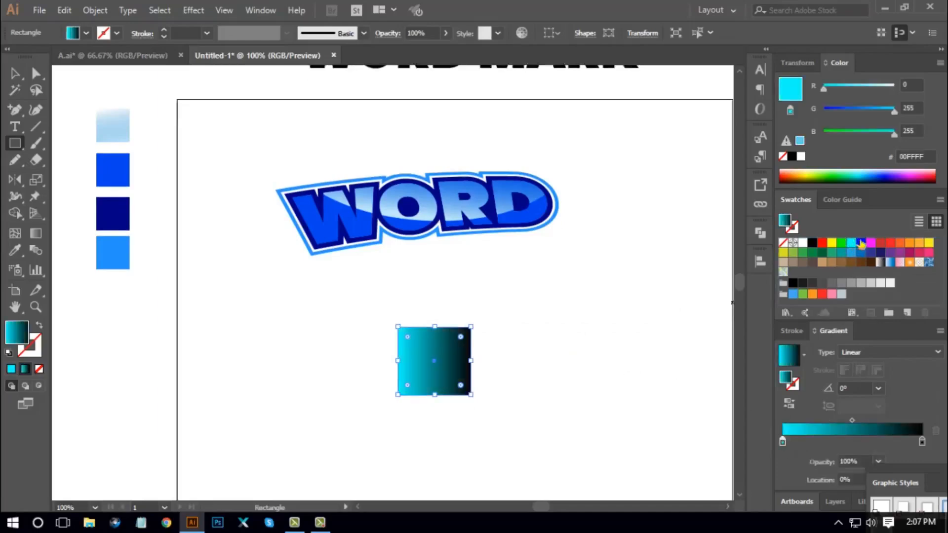
left_click_drag(861, 245, 922, 442)
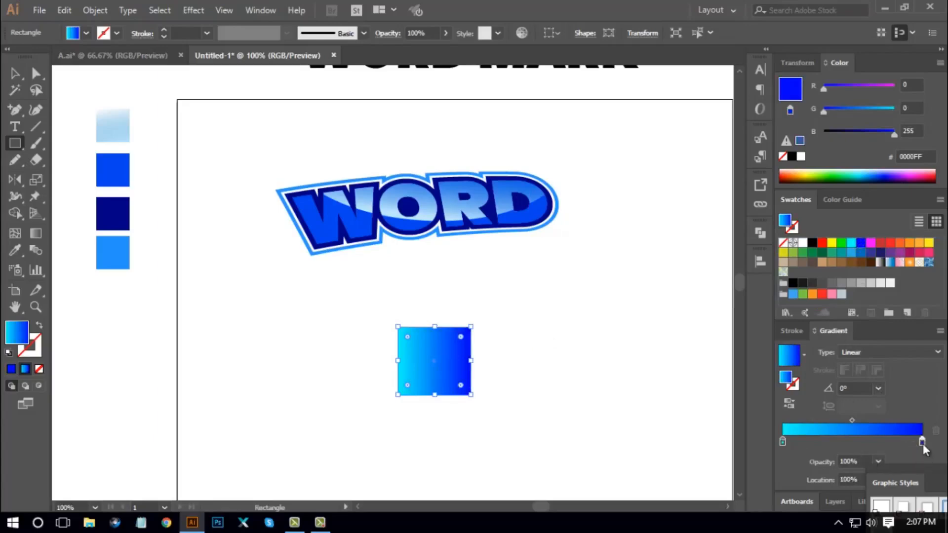
left_click(862, 460)
type("0")
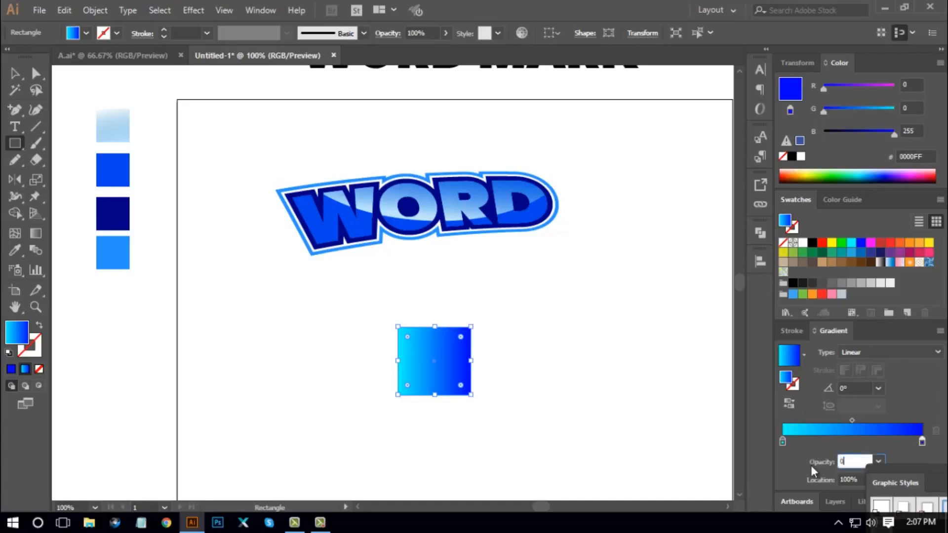
key("Return")
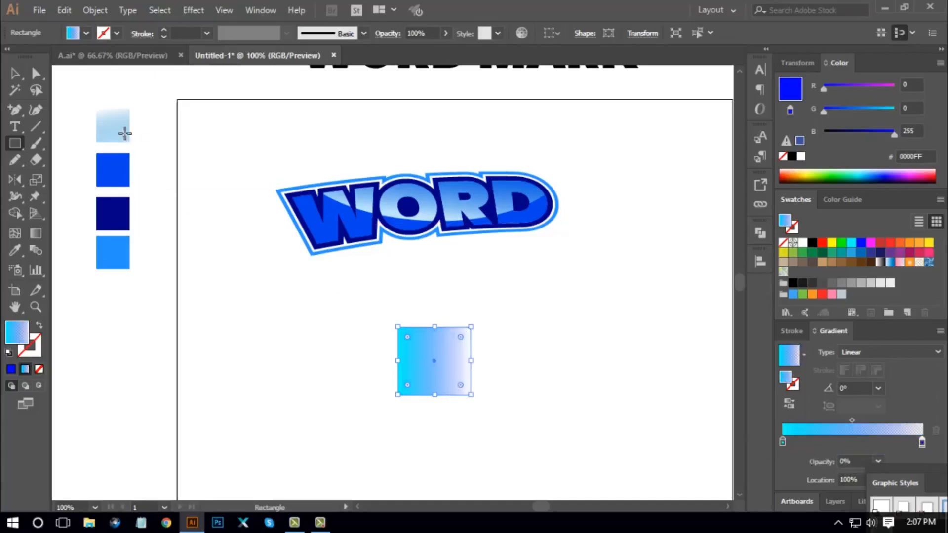
key("v")
left_click(180, 226)
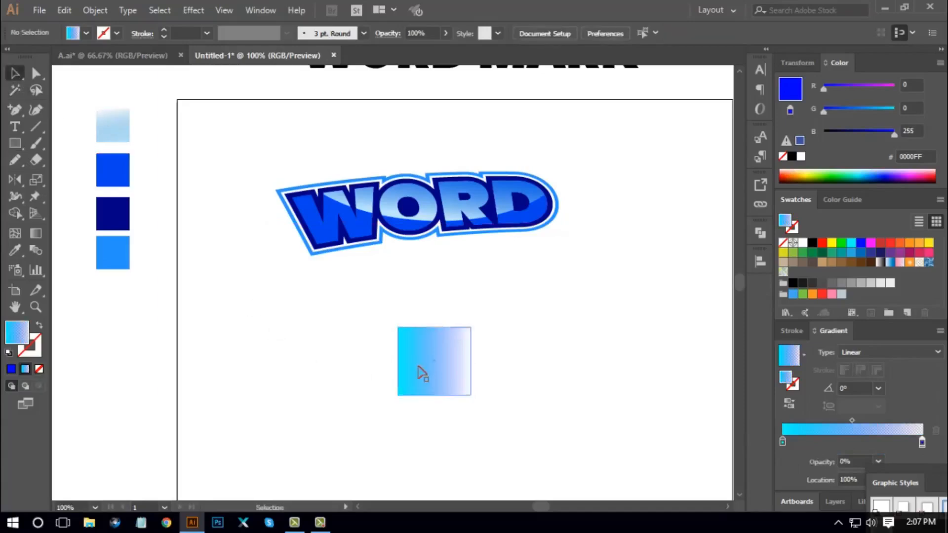
left_click_drag(423, 364, 427, 345)
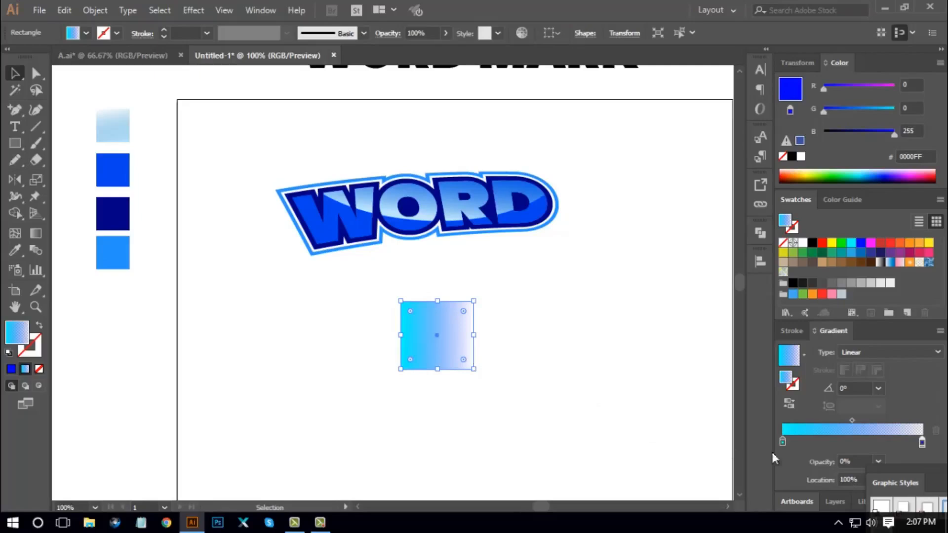
Refine the rectangle's gradient with a start-stop red value of 96, the midpoint at 45.61% and a cyan 00FFFF end stop
left_click(784, 442)
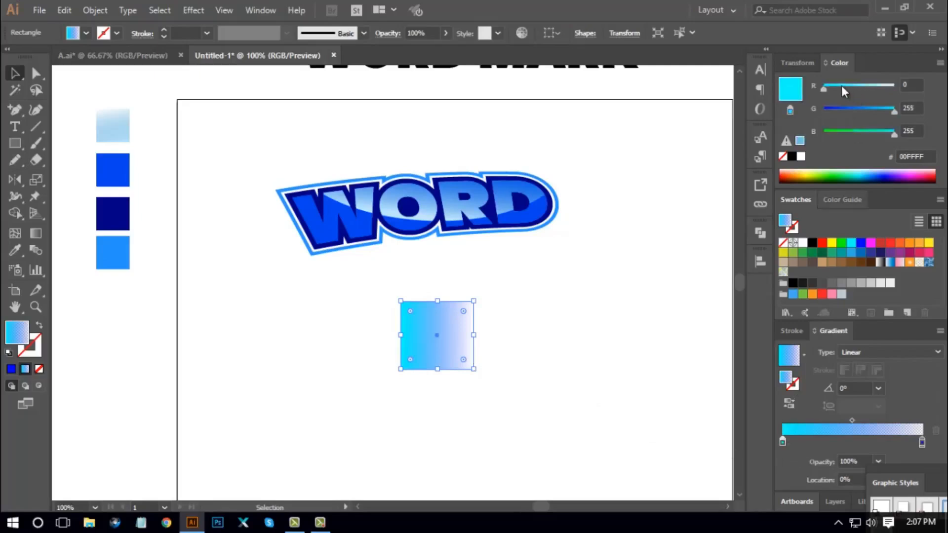
left_click(839, 86)
left_click_drag(846, 86, 849, 86)
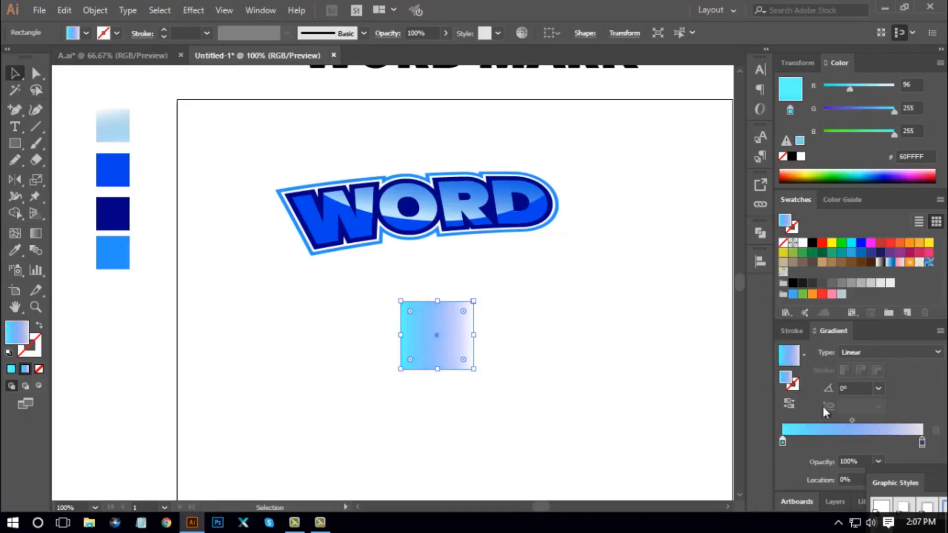
mouse_move(850, 419)
left_mouse_down()
mouse_move(838, 419)
mouse_move(846, 420)
left_mouse_up()
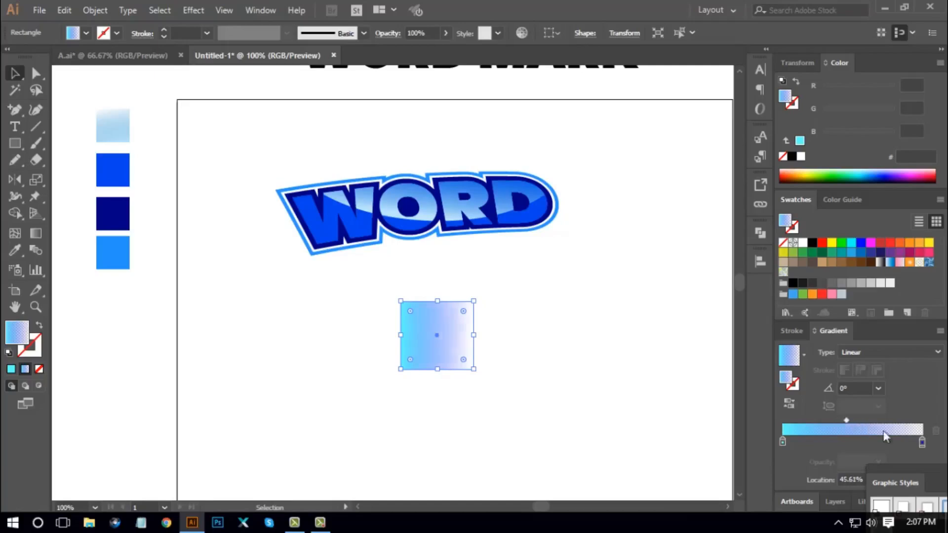
left_click(921, 443)
left_click_drag(852, 246, 923, 444)
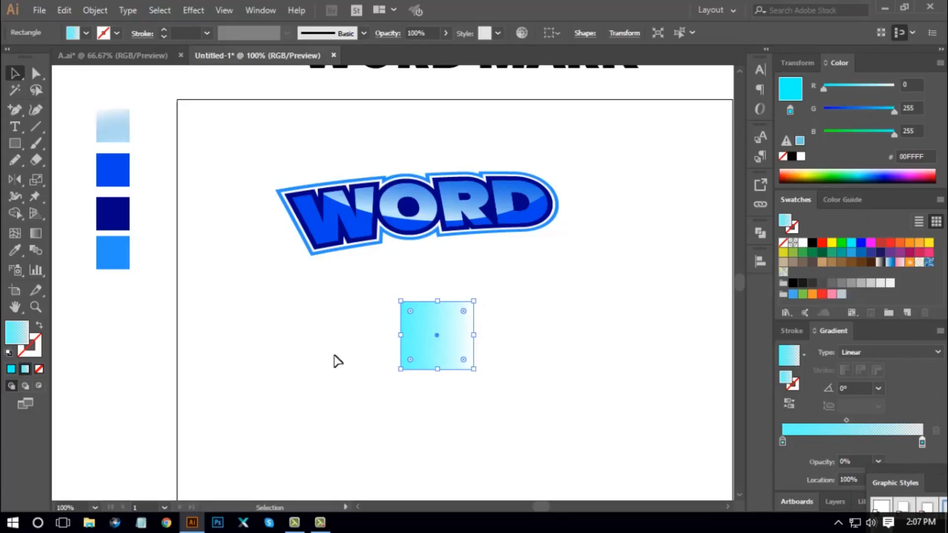
Delete the gradient rectangle below the word and the four colour sample squares beside the artboard
left_click(372, 438)
left_click_drag(431, 342, 369, 367)
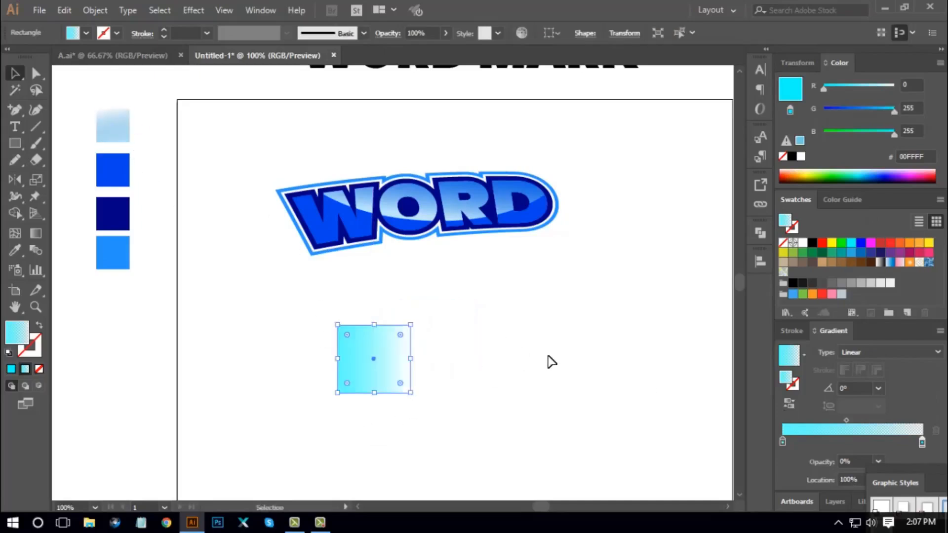
key("Delete")
left_click_drag(183, 101, 84, 279)
key("Delete")
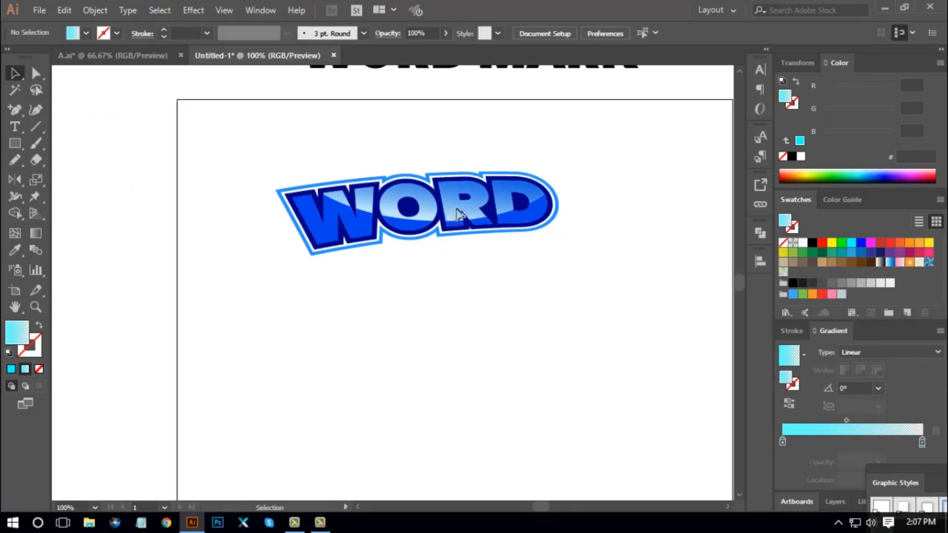
Move the WORD group to the upper-left corner area of the artboard
left_click_drag(449, 214, 373, 170)
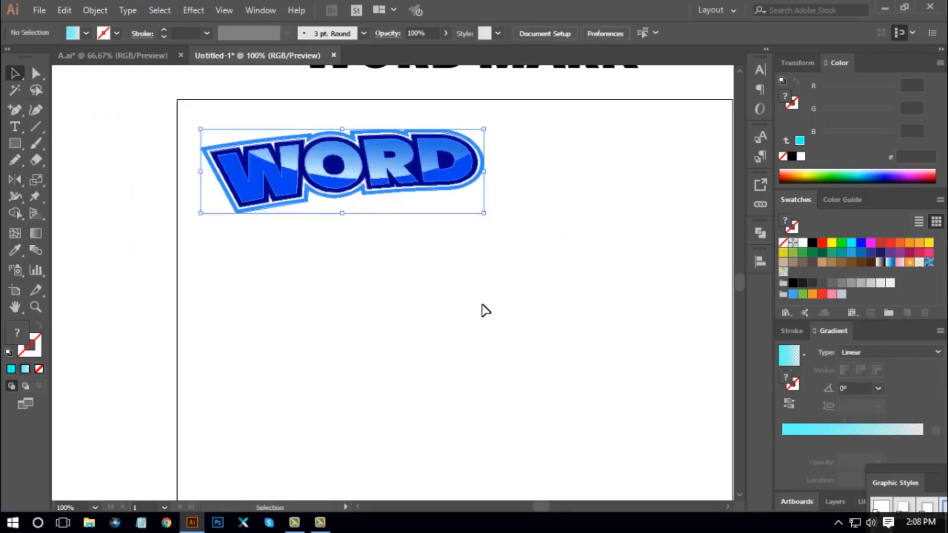
Move the black WORD MARK text onto the artboard, below the blue WORD logo
left_click(484, 310)
key("space")
key("ctrl+minus")
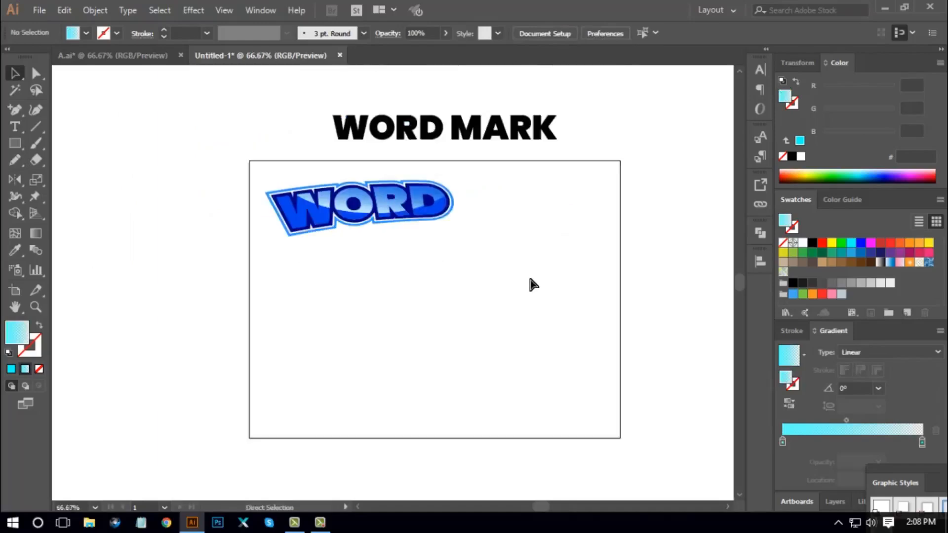
left_click_drag(499, 127, 502, 305)
left_click(542, 364)
key("ctrl+plus")
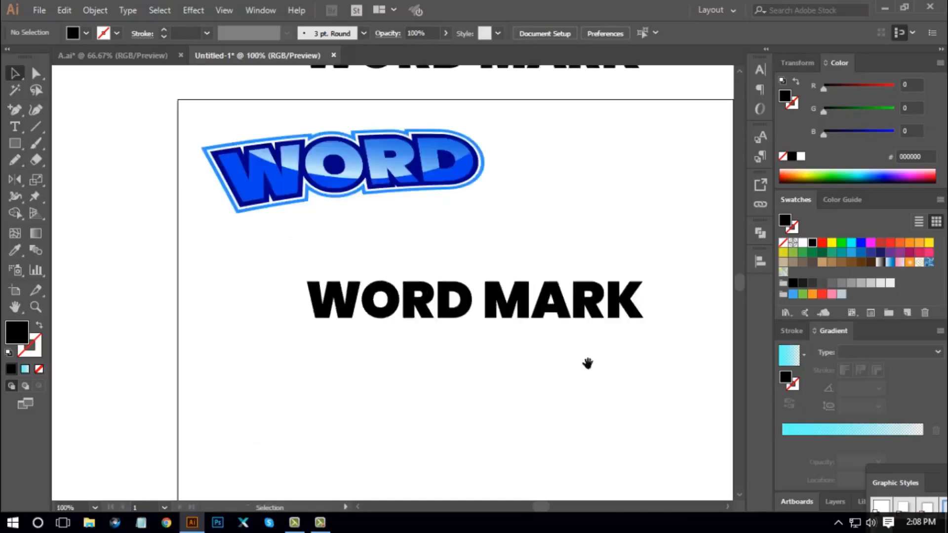
left_click_drag(588, 364, 553, 348)
Delete the word WORD from the black text so that only MARK remains
left_click(15, 126)
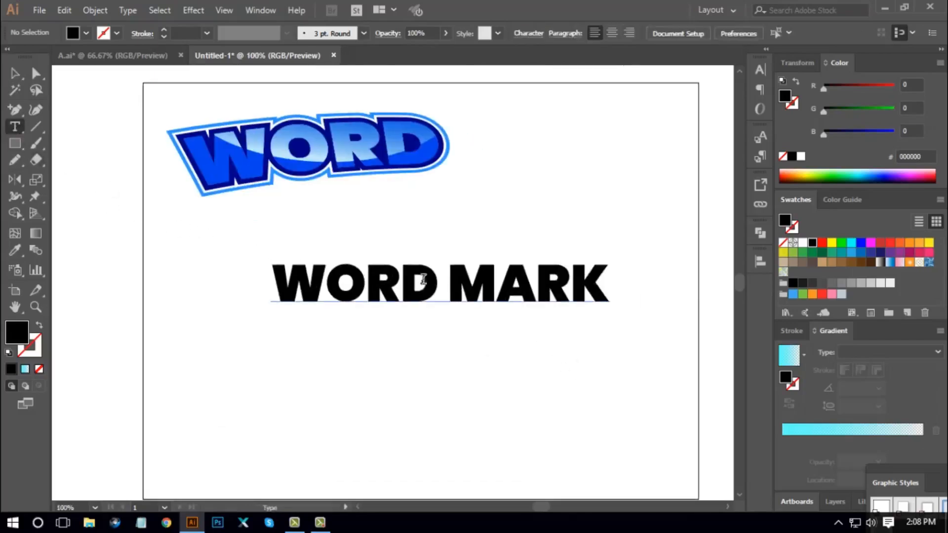
left_click_drag(434, 277, 248, 276)
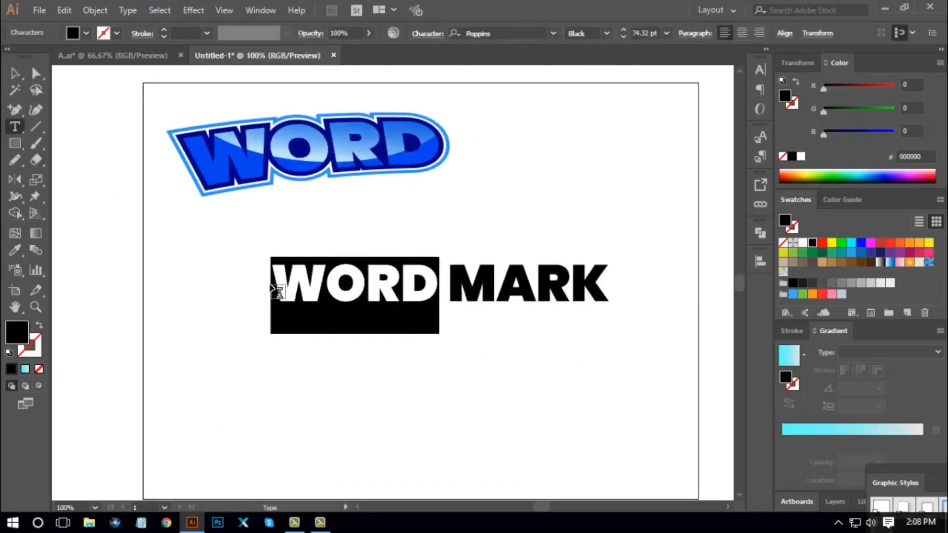
key("BackSpace")
left_click(14, 73)
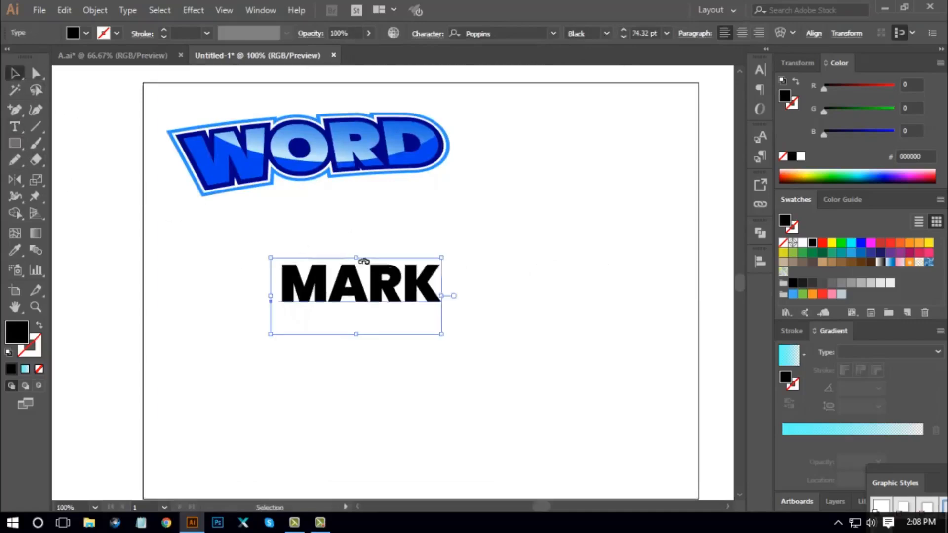
Convert the MARK text to outlines and scale it up proportionally from its centre
right_click(463, 255)
left_click(515, 339)
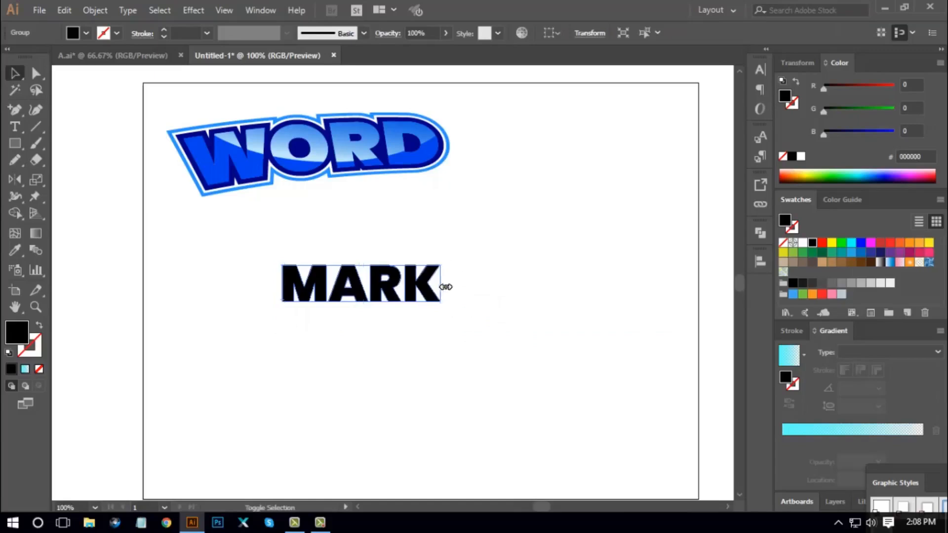
left_click_drag(445, 287, 487, 295)
left_click(503, 384)
key("space")
left_click_drag(501, 387, 514, 360)
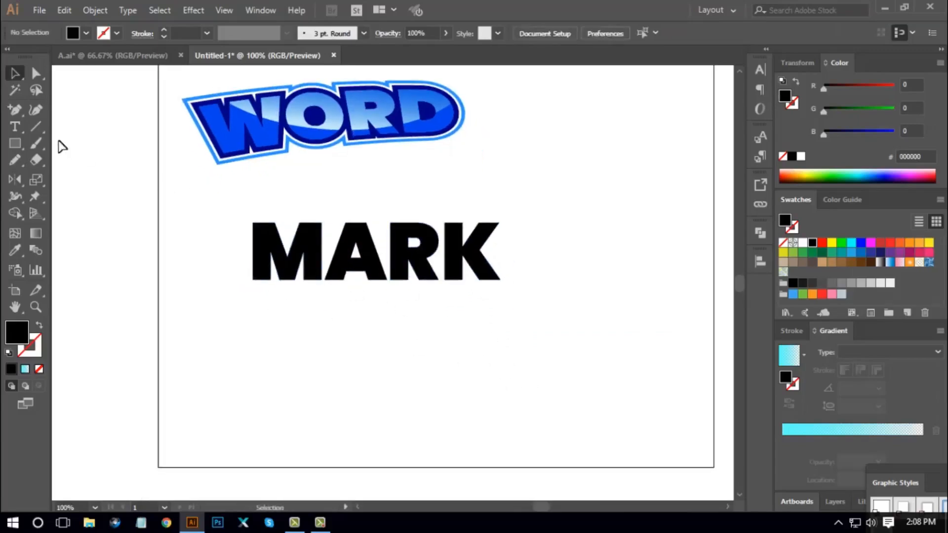
Activate the Pen tool with no fill and a 1 pt black stroke
left_click_drag(15, 109, 60, 105)
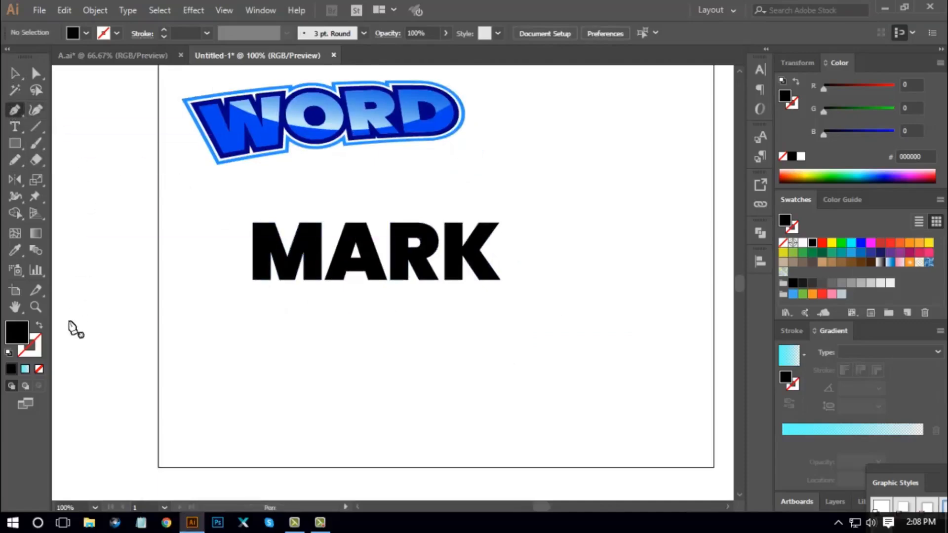
left_click(40, 326)
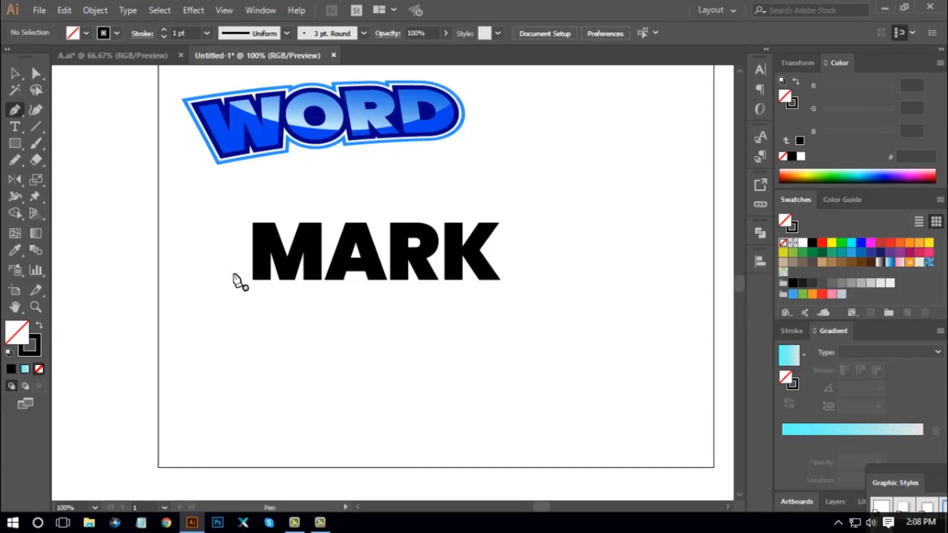
left_click_drag(230, 271, 244, 267)
key("ctrl")
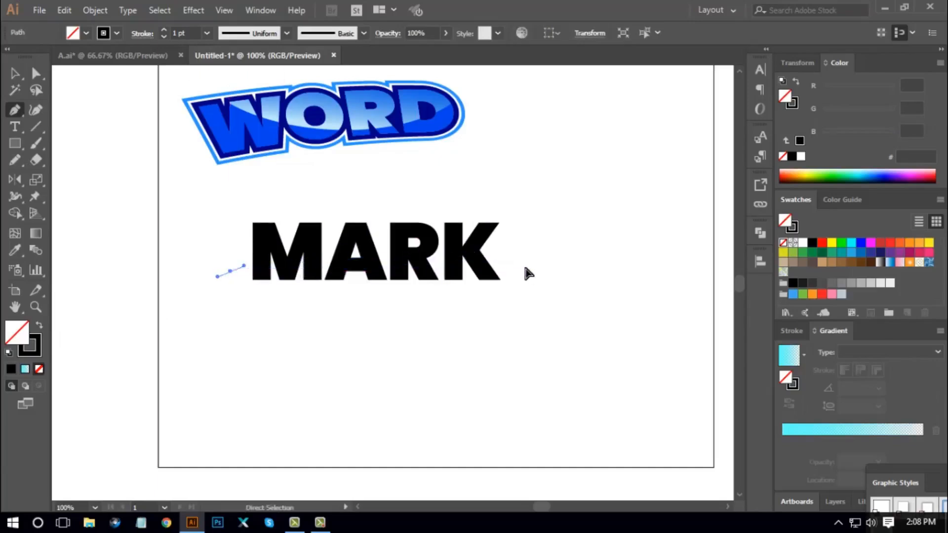
left_click(529, 273, "ctrl")
Draw a horizontal path about 432 px wide across the lower part of MARK and bend it into a shallow S-curve
left_click(239, 270)
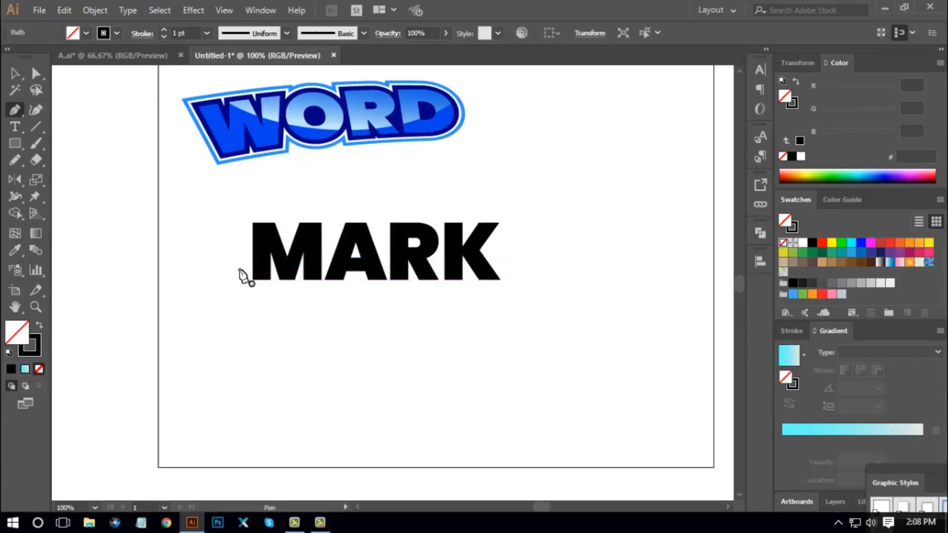
left_click_drag(541, 270, 544, 272)
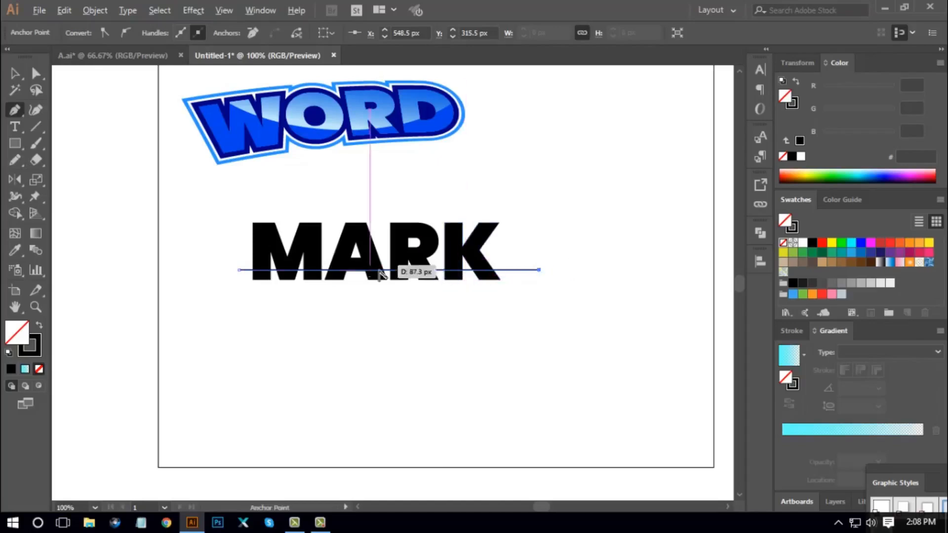
left_click_drag(387, 271, 333, 279)
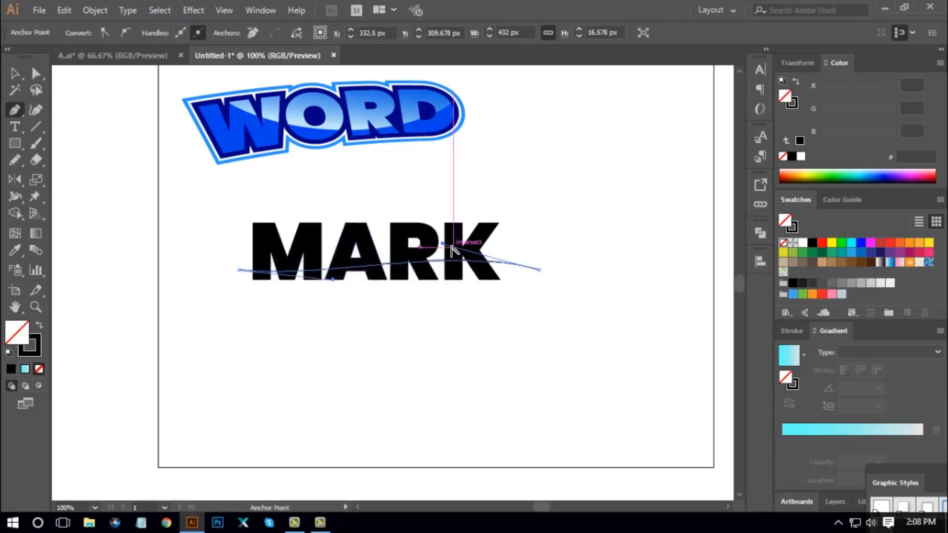
mouse_move(443, 243)
left_mouse_down()
mouse_move(449, 236)
mouse_move(450, 248)
left_mouse_up()
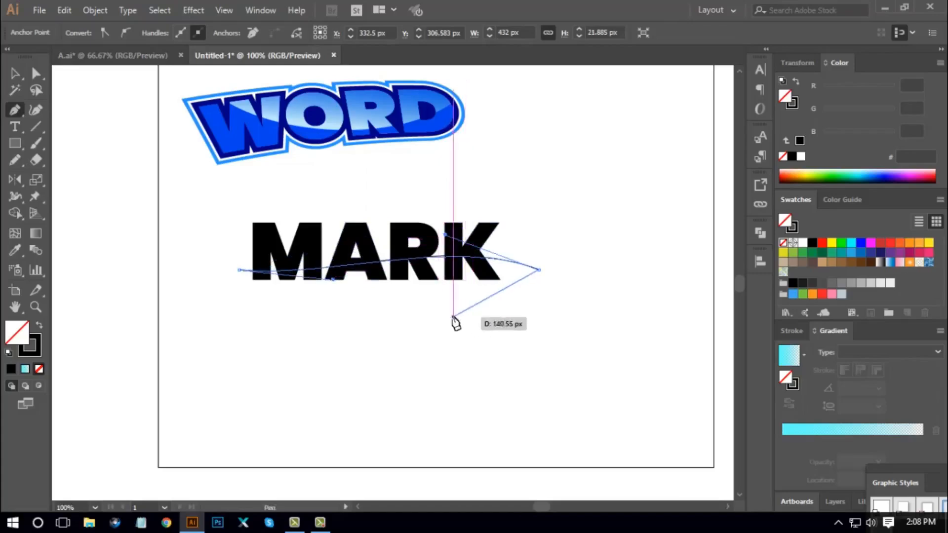
left_click(36, 73)
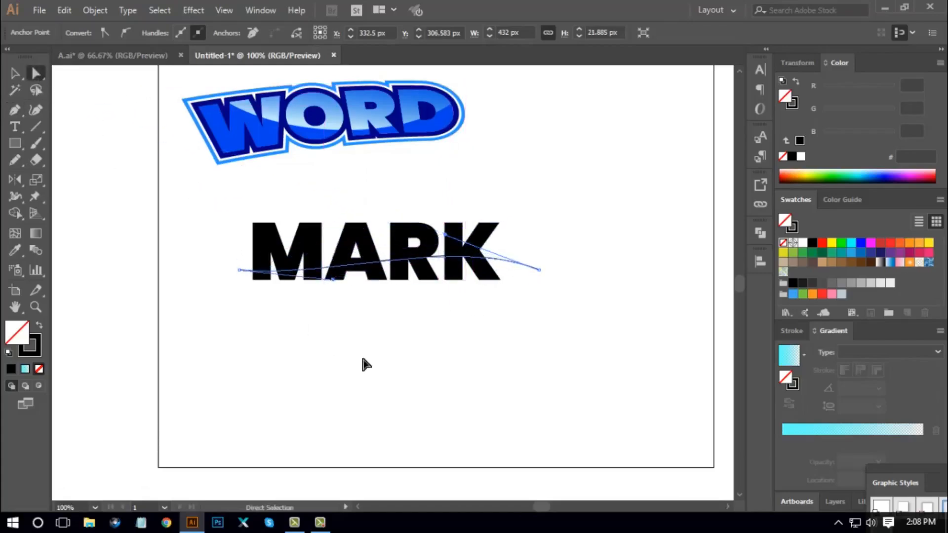
left_click(363, 359)
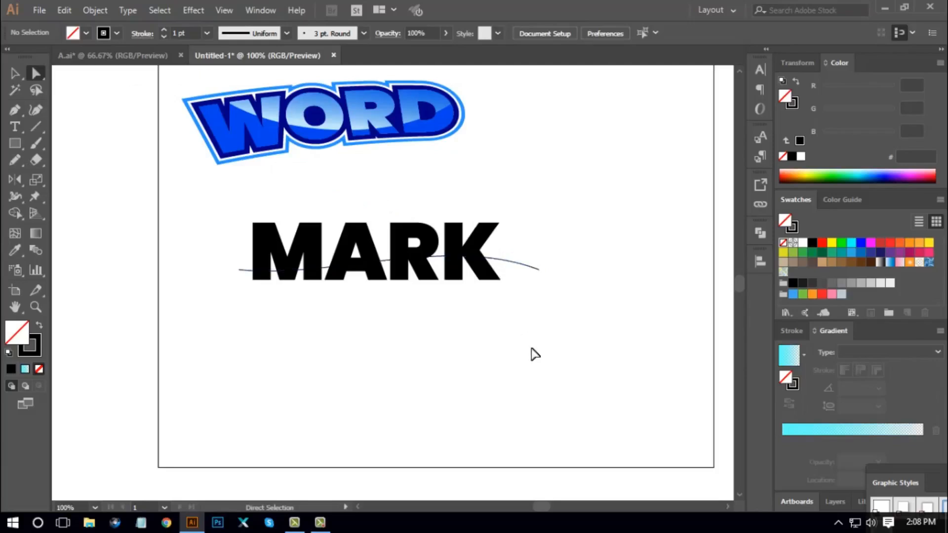
Extend the curve's left end farther out from the M and pull its handle slightly down
key("ctrl+plus")
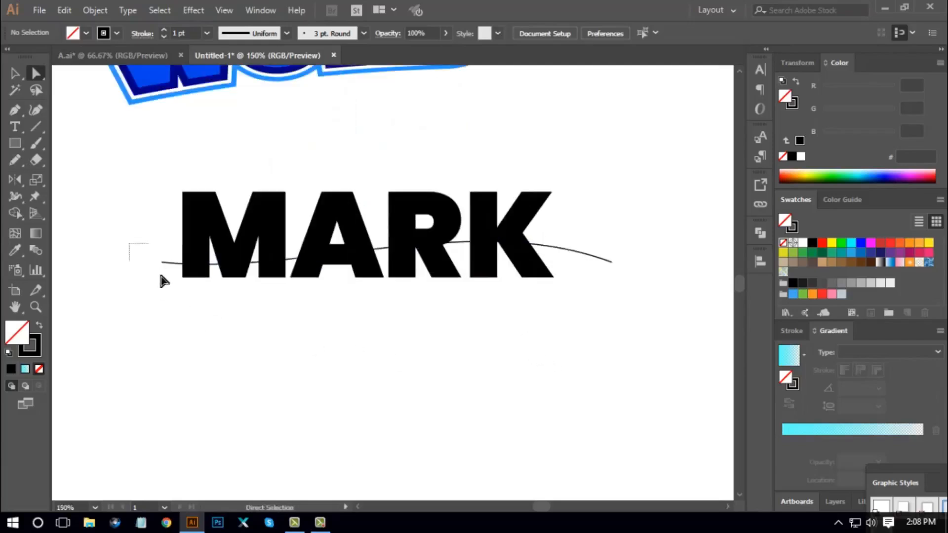
left_click_drag(163, 282, 147, 262)
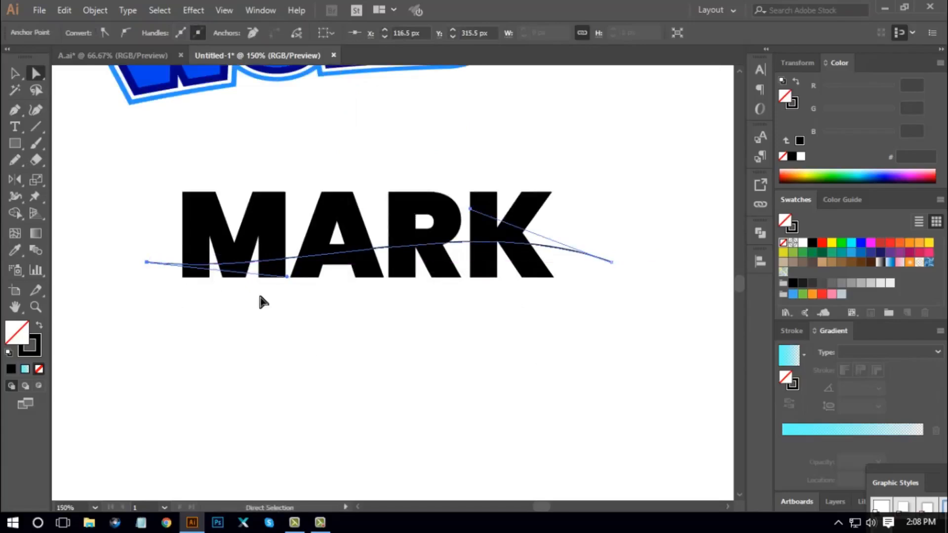
left_click_drag(287, 277, 286, 283)
left_click(336, 326)
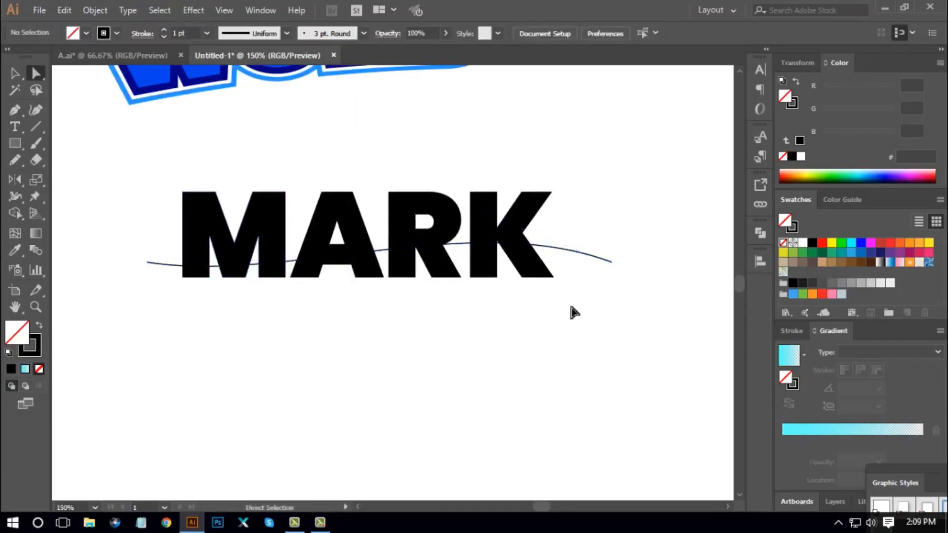
Reposition the curve's right end slightly inward and down, and raise its handle to reshape the crest over the R and K
left_click_drag(603, 272, 593, 267)
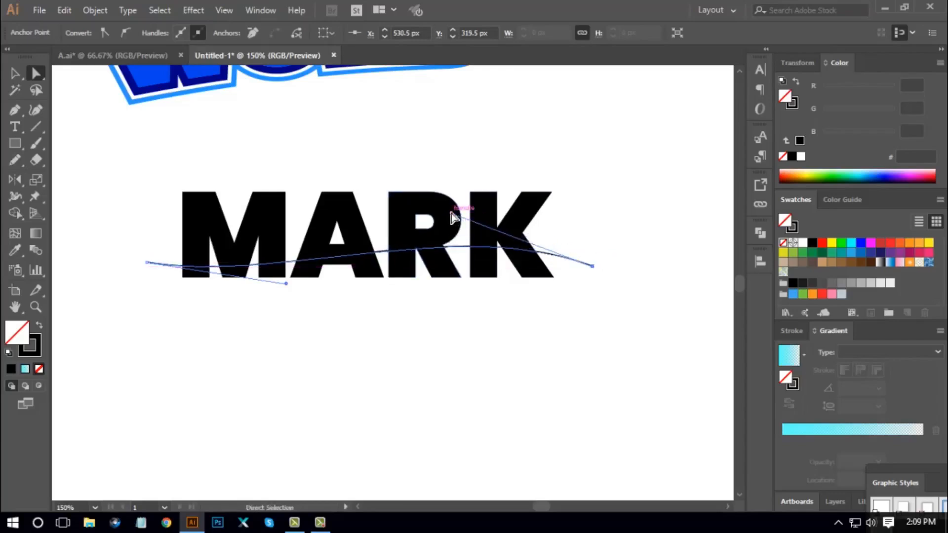
left_click_drag(452, 207, 451, 203)
left_click(345, 315)
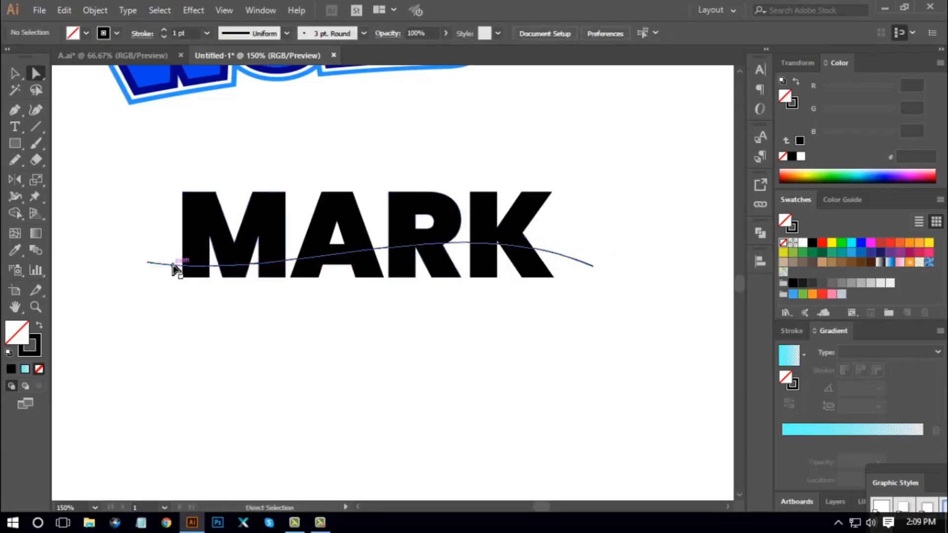
left_click(594, 266)
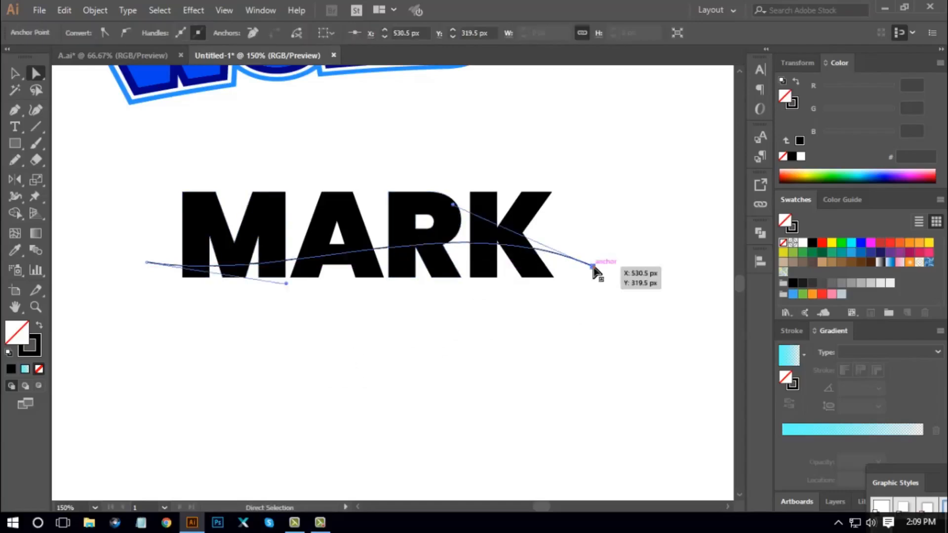
left_click_drag(594, 267, 601, 279)
left_click(169, 297)
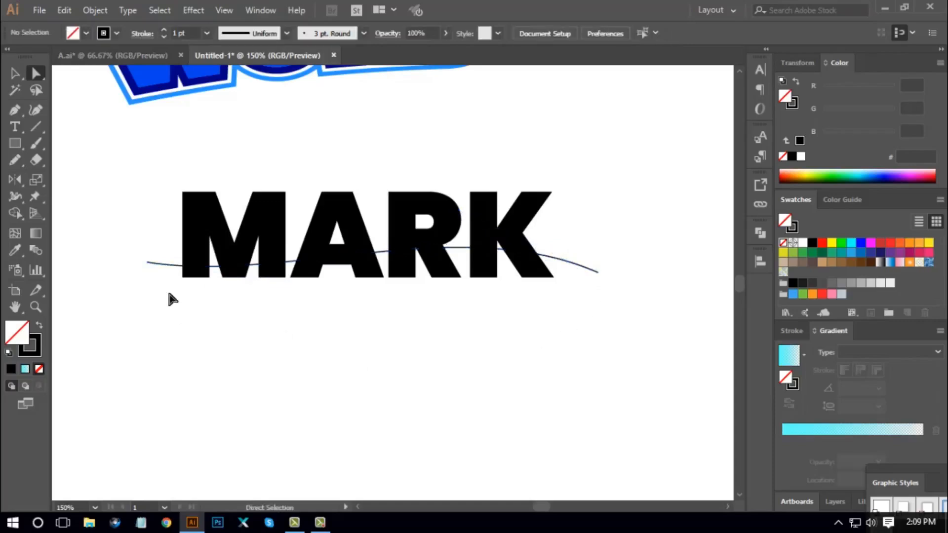
Duplicate the S-curve just above the original and rotate the copy counterclockwise so the gap widens toward the K
key("v")
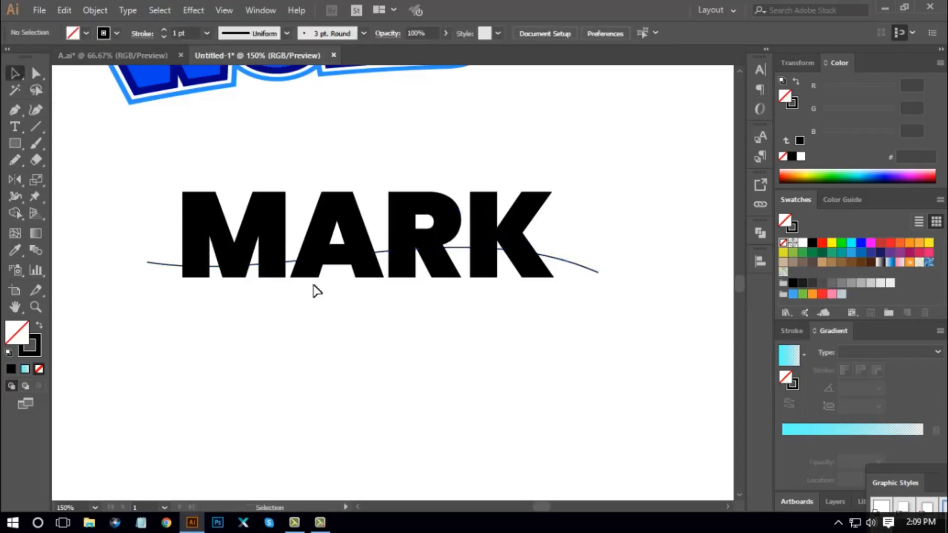
scroll(508, 345, "up", 1)
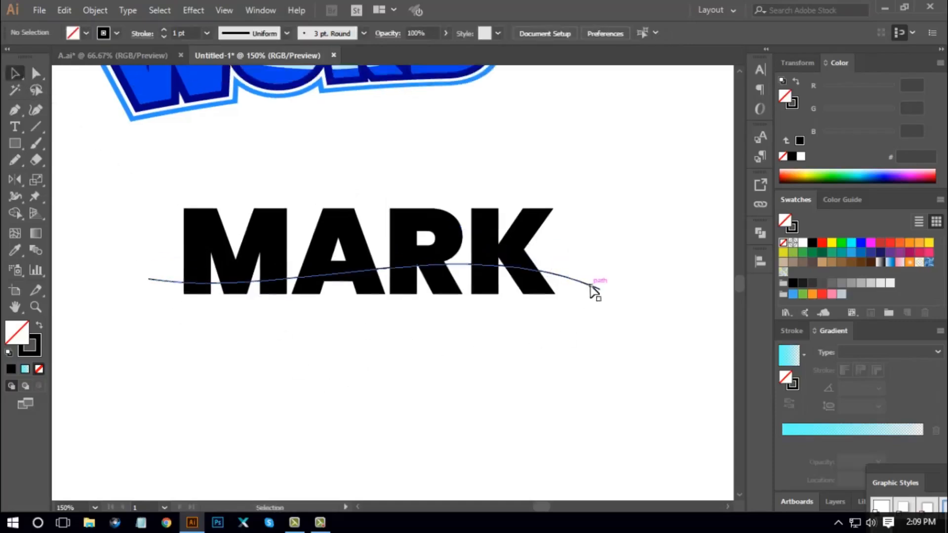
left_click_drag(591, 287, 597, 284)
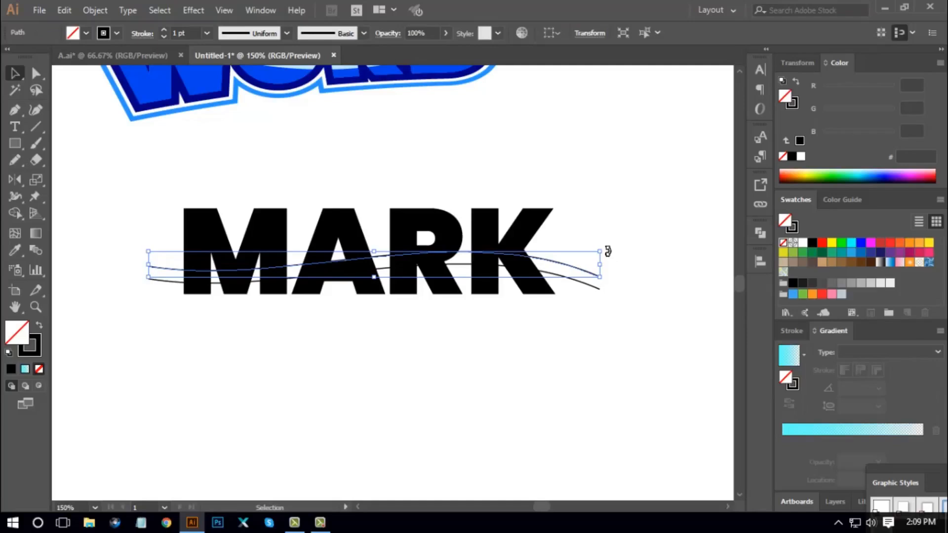
left_click_drag(608, 252, 568, 249)
left_click(591, 280)
left_click_drag(577, 287, 578, 286)
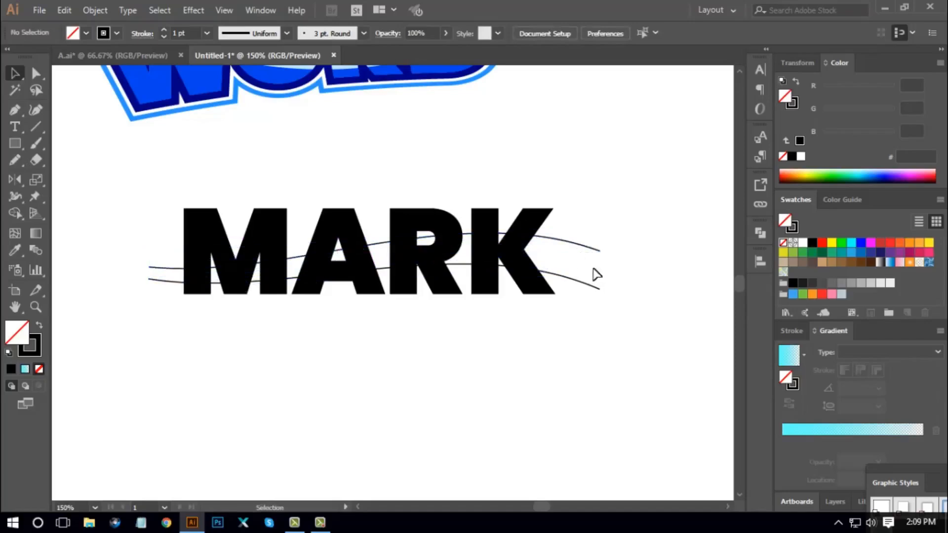
Nudge the upper curve slightly down toward the original curve
left_click(586, 248)
key("Down")
key("Down")
key("Down")
key("Down")
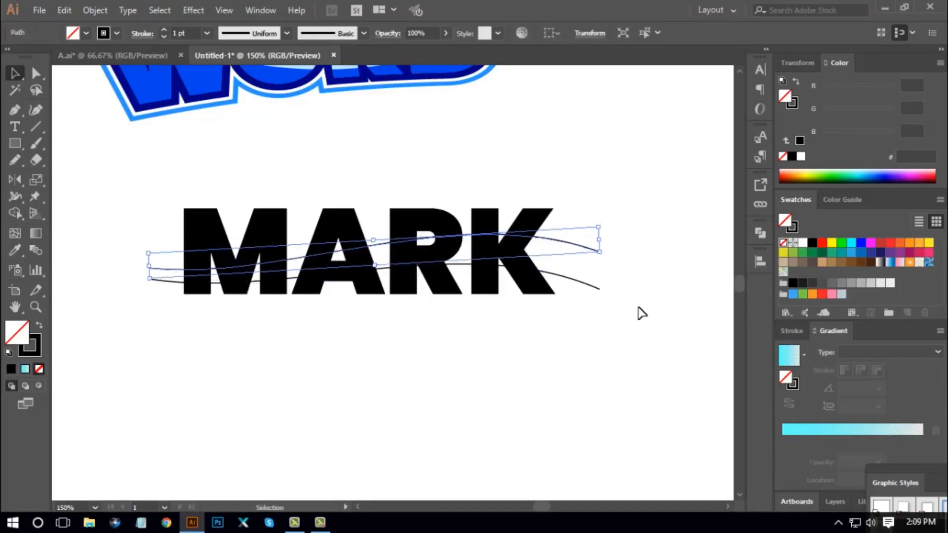
left_click(649, 351)
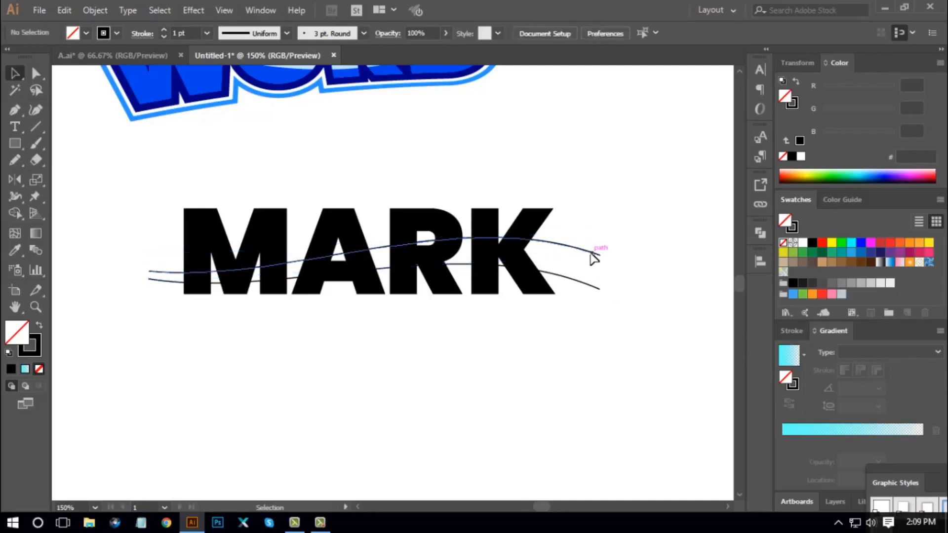
Add a third curve above the other two as a copy, tilted more steeply counterclockwise toward the top of the K
mouse_move(592, 247)
left_mouse_down()
mouse_move(611, 215)
mouse_move(600, 199)
mouse_move(585, 217)
mouse_move(597, 231)
left_mouse_up()
left_click(661, 247)
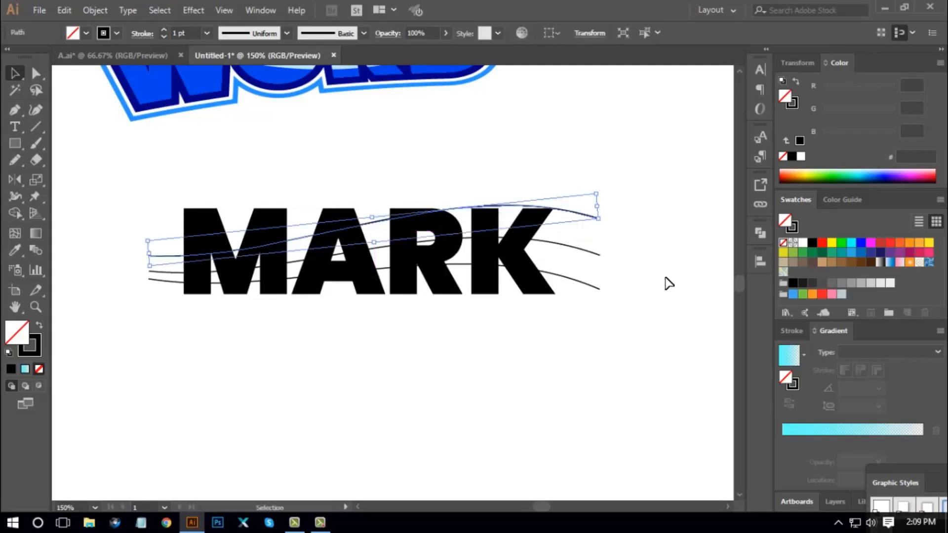
key("Down")
left_click(669, 283)
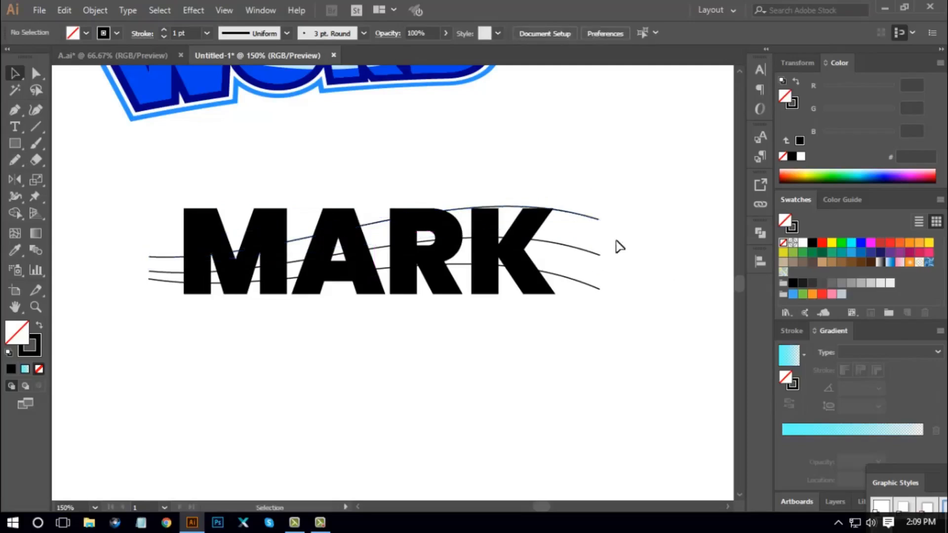
left_click(599, 220)
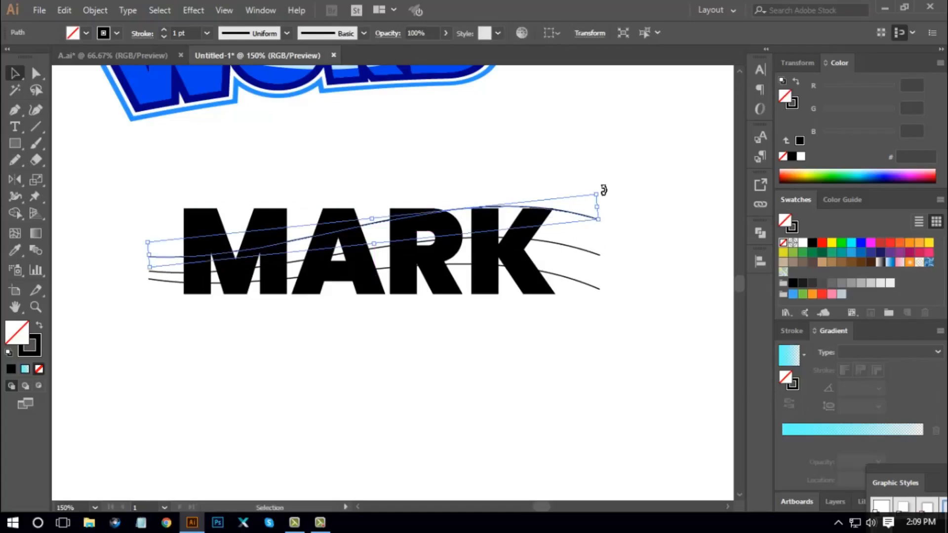
left_click_drag(603, 190, 588, 302)
Nudge all three curves slightly up together over MARK
left_click(682, 296)
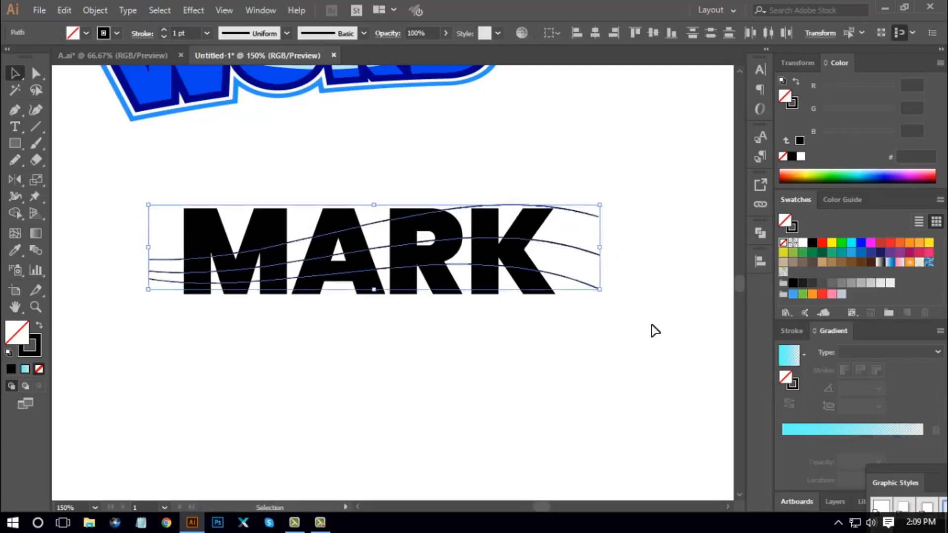
key("Up")
key("Up")
key("Up")
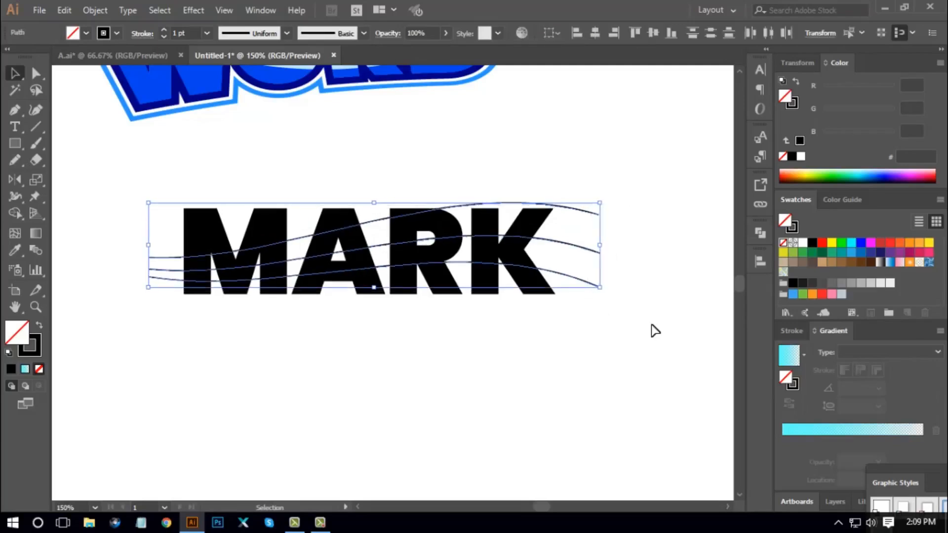
left_click(653, 330)
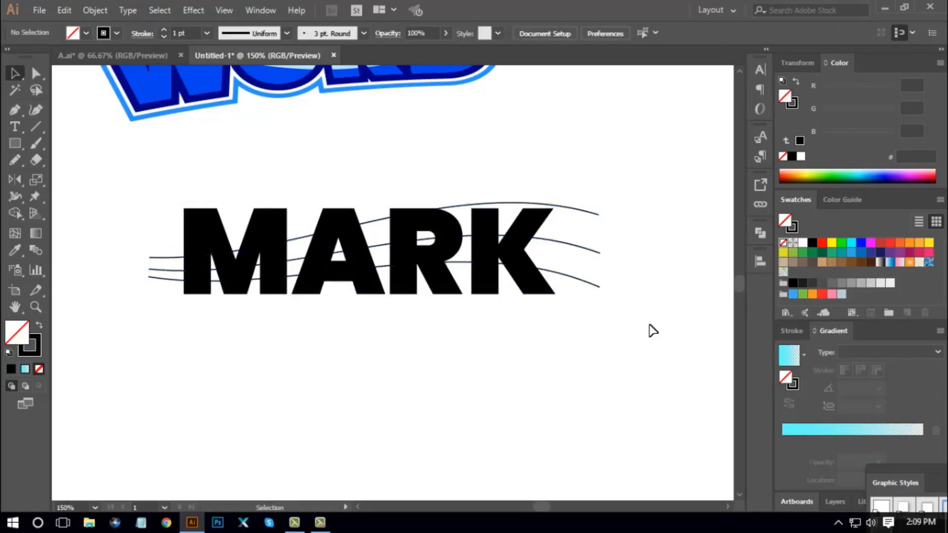
Nudge all three curves over MARK slightly down
left_click_drag(634, 180, 585, 296)
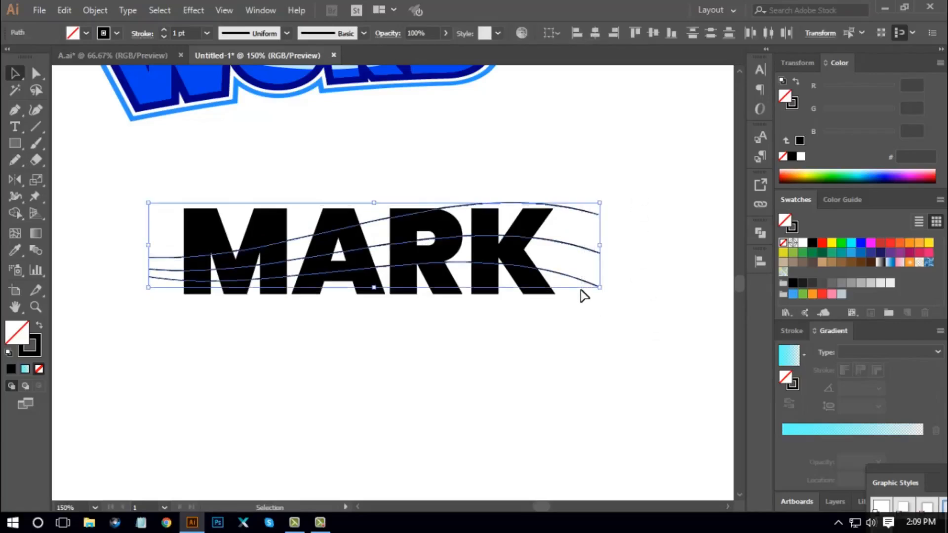
key("Down")
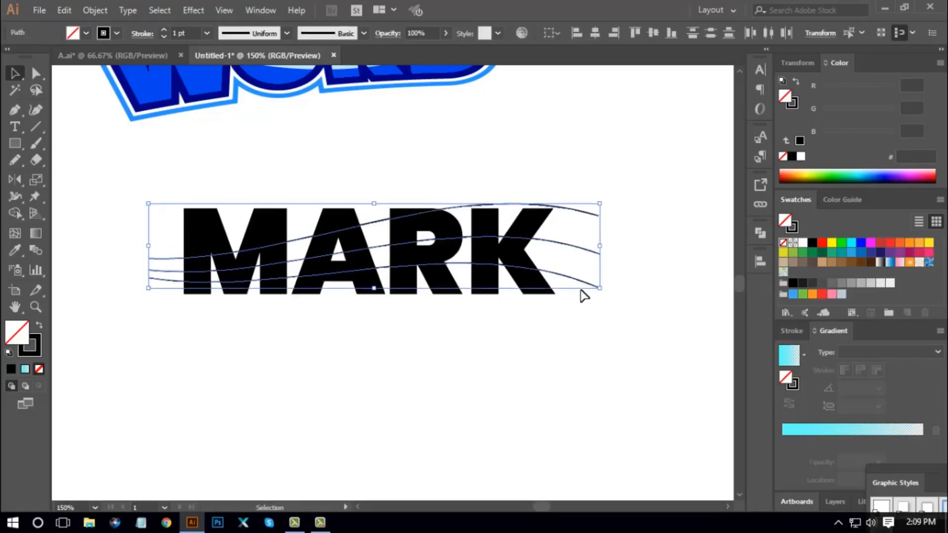
left_click(590, 411)
Divide the MARK outlines along the three curves with the Pathfinder Divide operation
left_click_drag(101, 164, 681, 366)
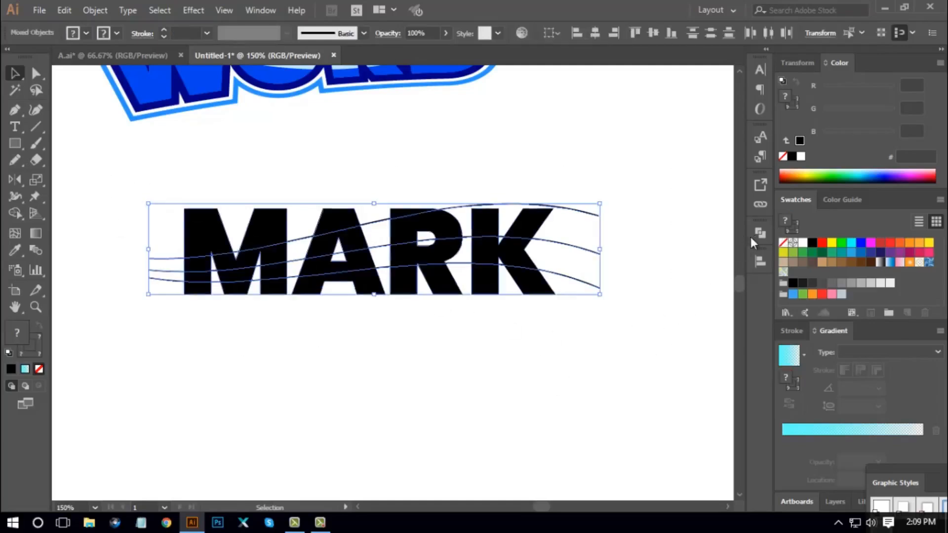
left_click(756, 233)
left_click(600, 296)
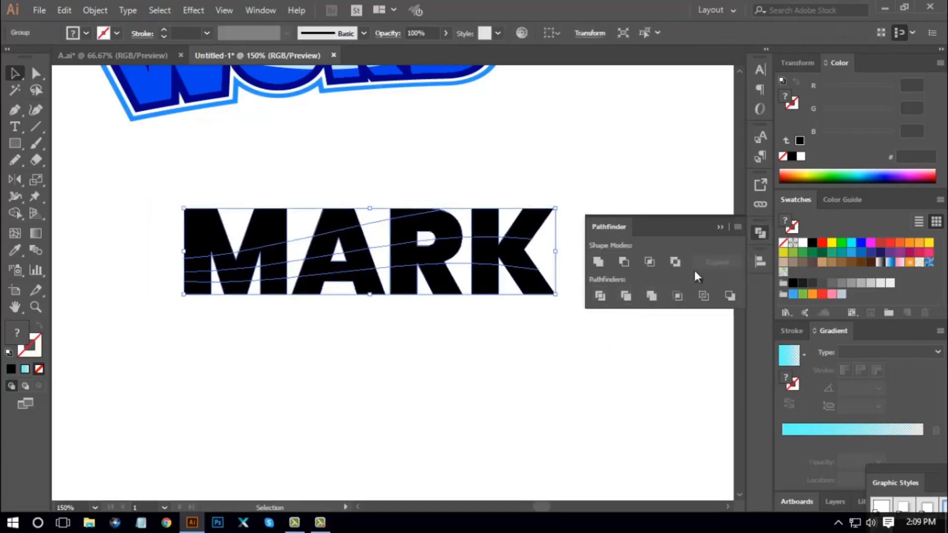
left_click(761, 235)
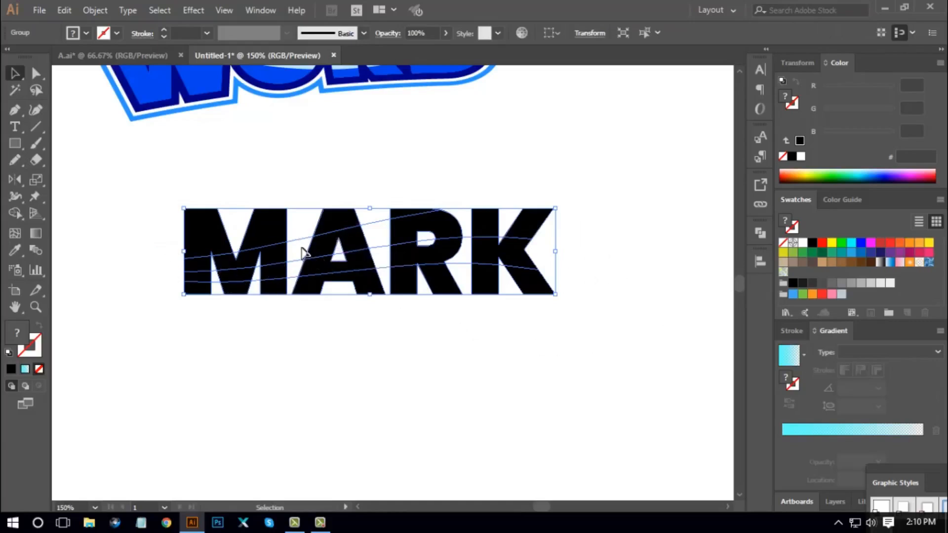
left_click(363, 371)
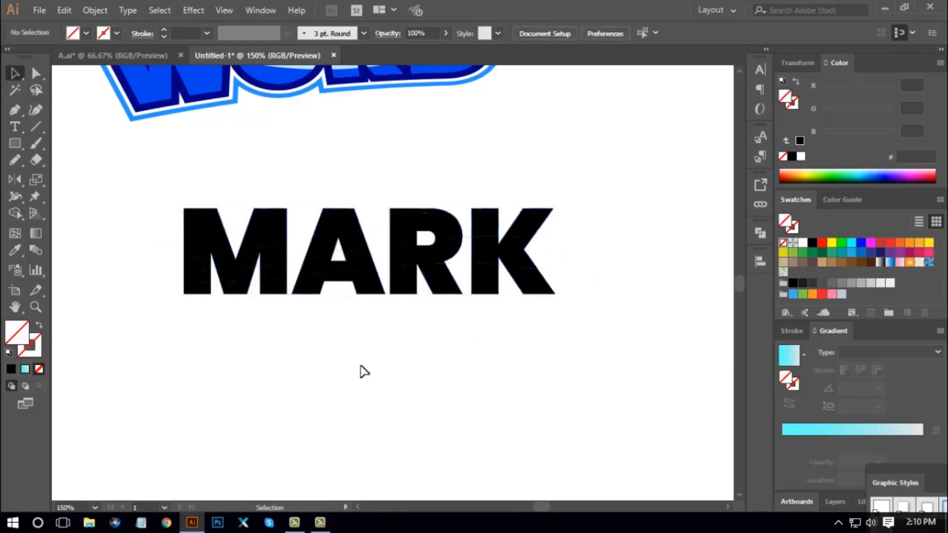
Select the unfilled leftover pieces between and inside the divided MARK letters with the Magic Wand and clear them
left_click(15, 90)
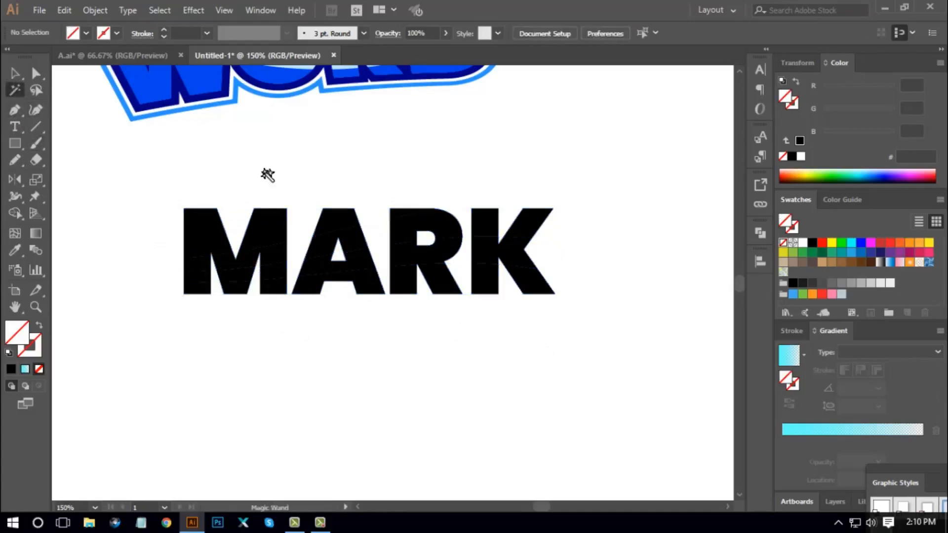
left_click(299, 240)
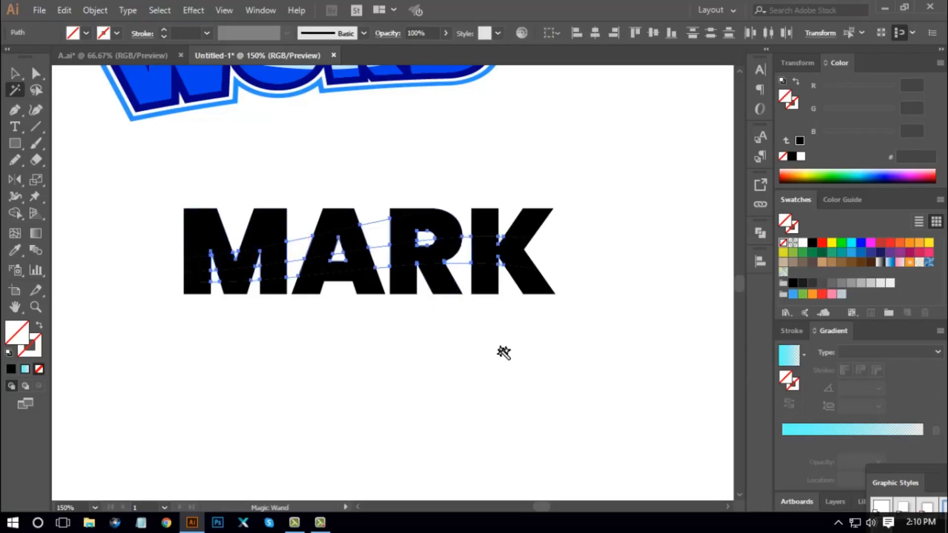
left_click(503, 353)
Fill all the pieces of MARK's lowest band with cyan, lowering its green value to about 224
left_click(35, 73)
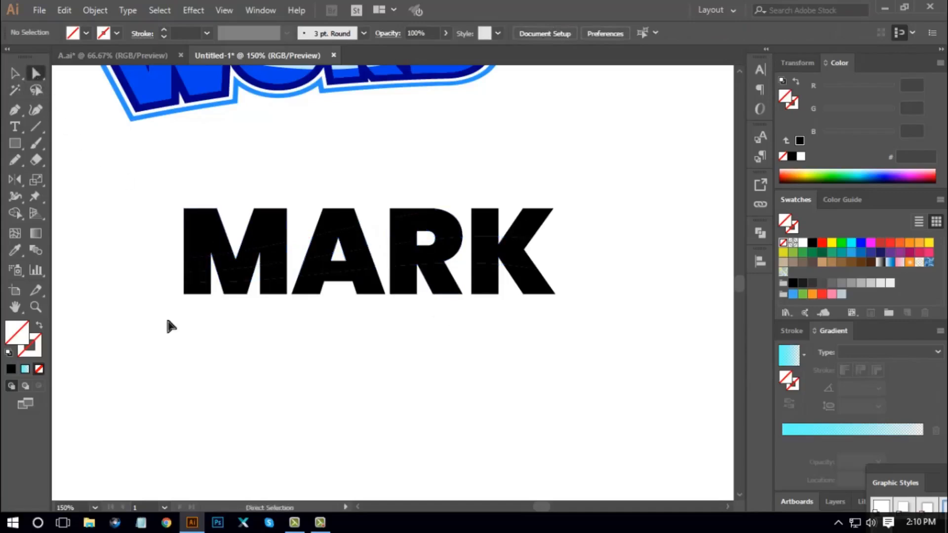
left_click(199, 291)
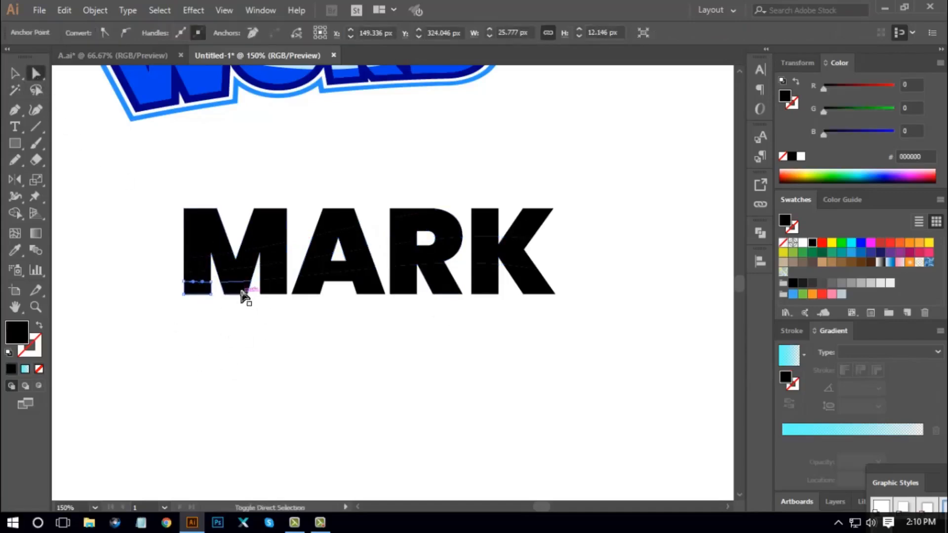
left_click(241, 288, "shift")
left_click(272, 291, "shift")
left_click(307, 289, "shift")
left_click(362, 290, "shift")
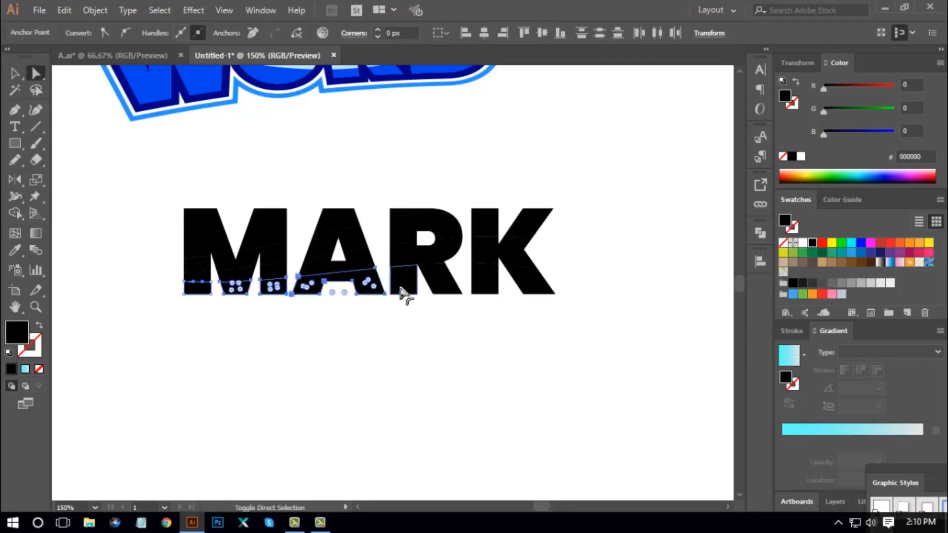
left_click(402, 288, "shift")
left_click(450, 291, "shift")
left_click(491, 287, "shift")
left_click(541, 291, "shift")
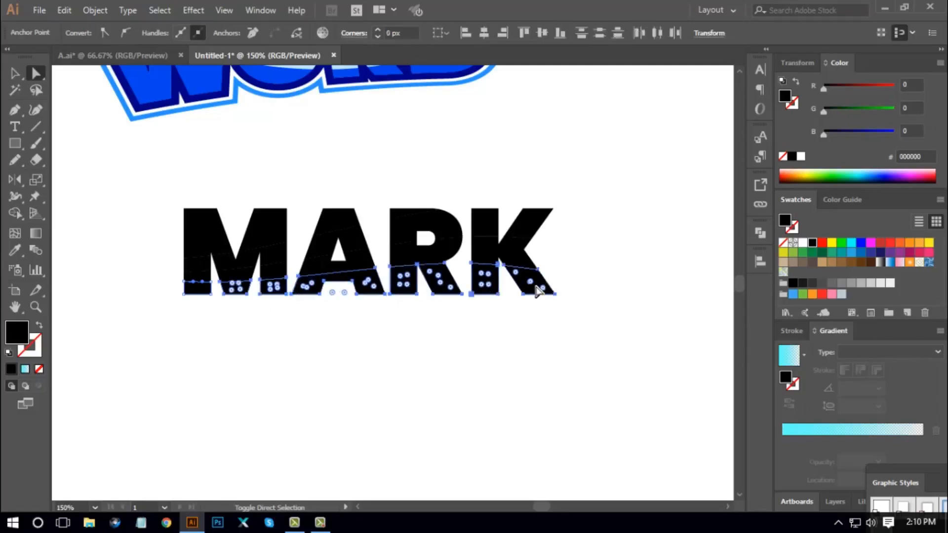
left_click(852, 242)
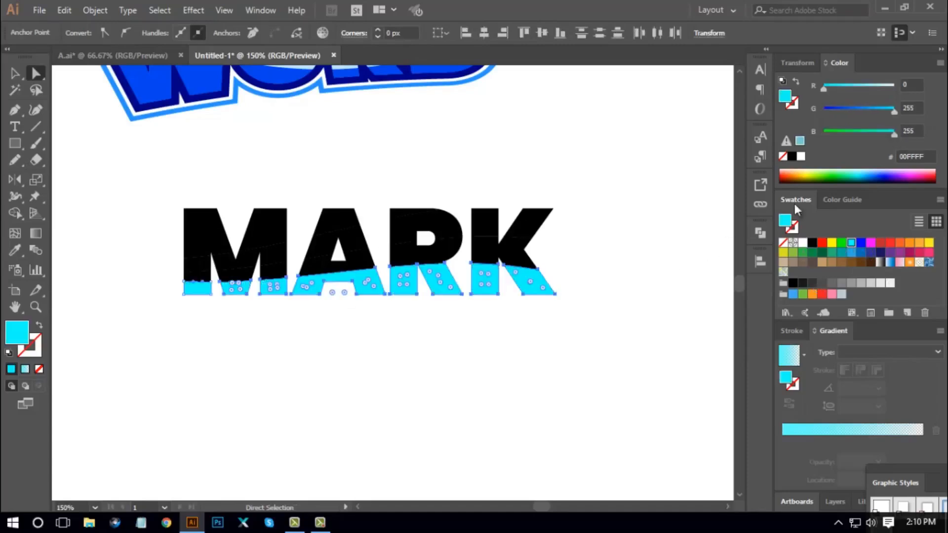
left_click(887, 109)
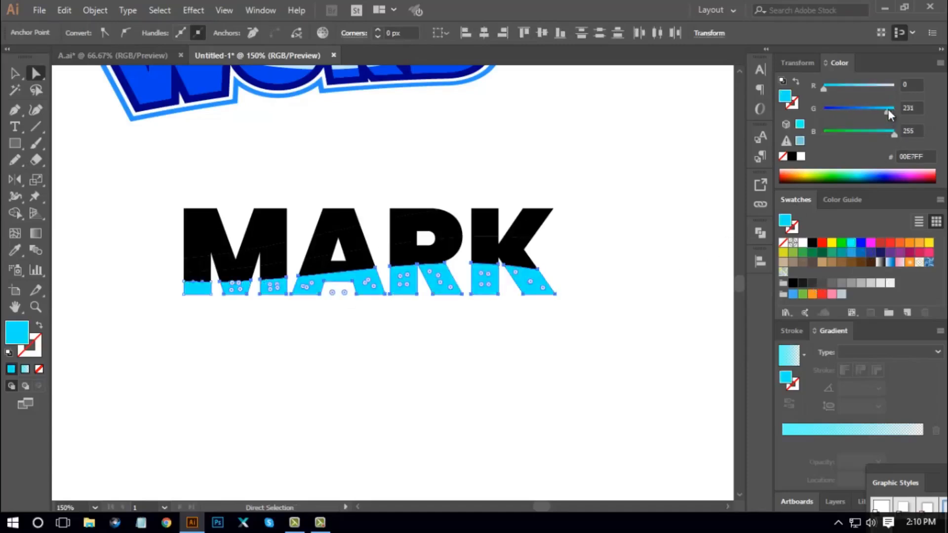
Fill the second band from the bottom of MARK with the sampled cyan, darkened to green 166 (00A6FF)
left_click(518, 253)
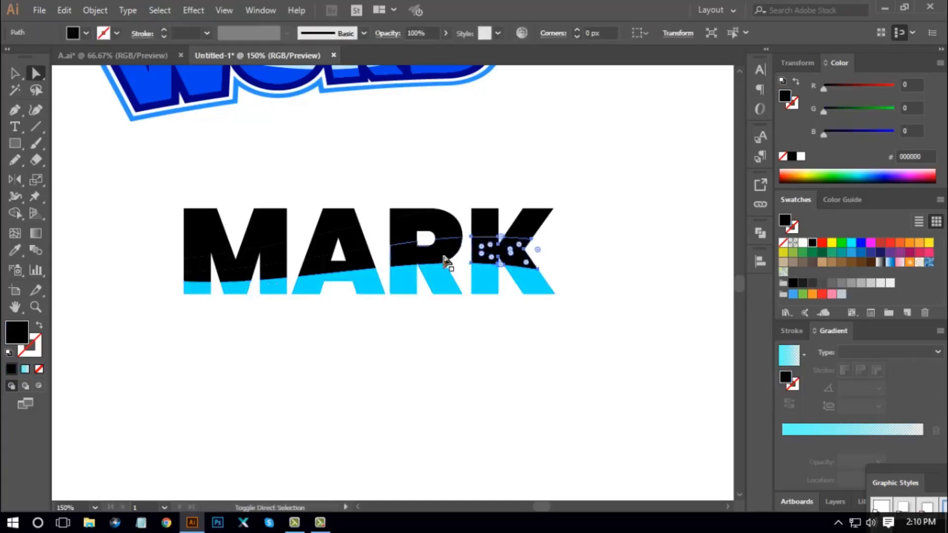
left_click(395, 266, "shift")
left_click(316, 273, "shift")
left_click(253, 276, "shift")
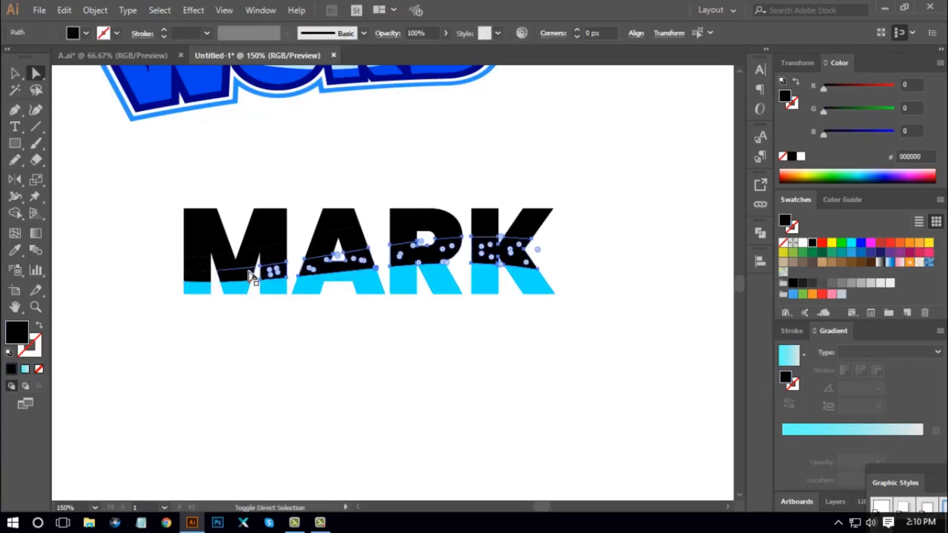
left_click(220, 280, "shift")
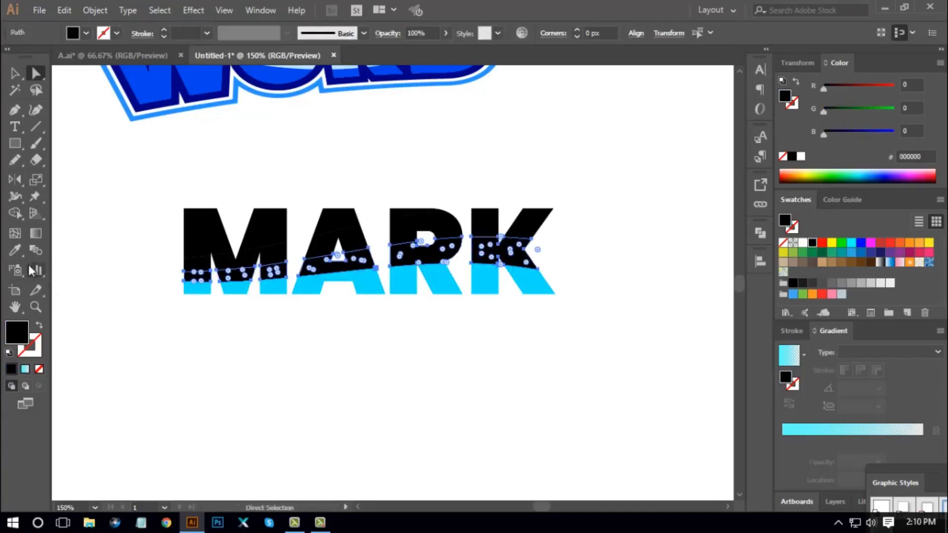
left_click(15, 250)
left_click(214, 286)
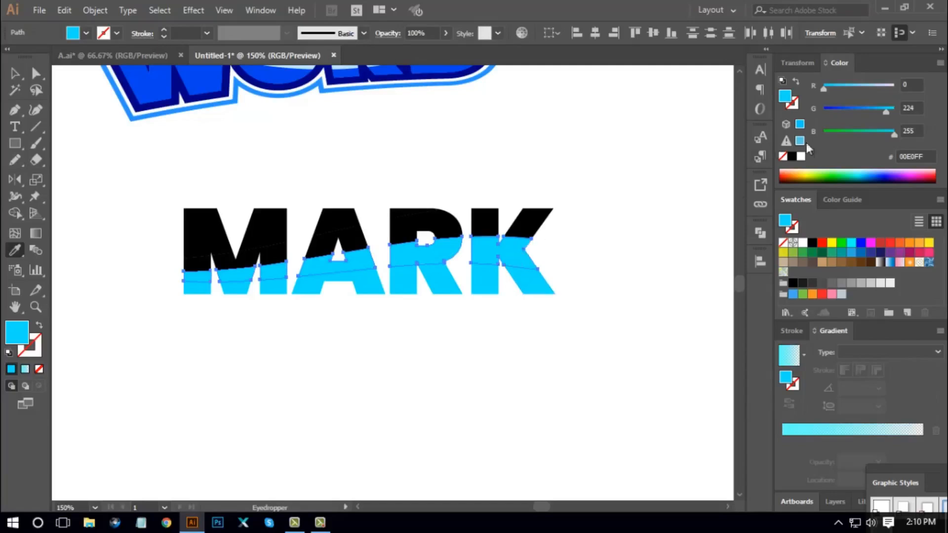
left_click_drag(881, 111, 870, 111)
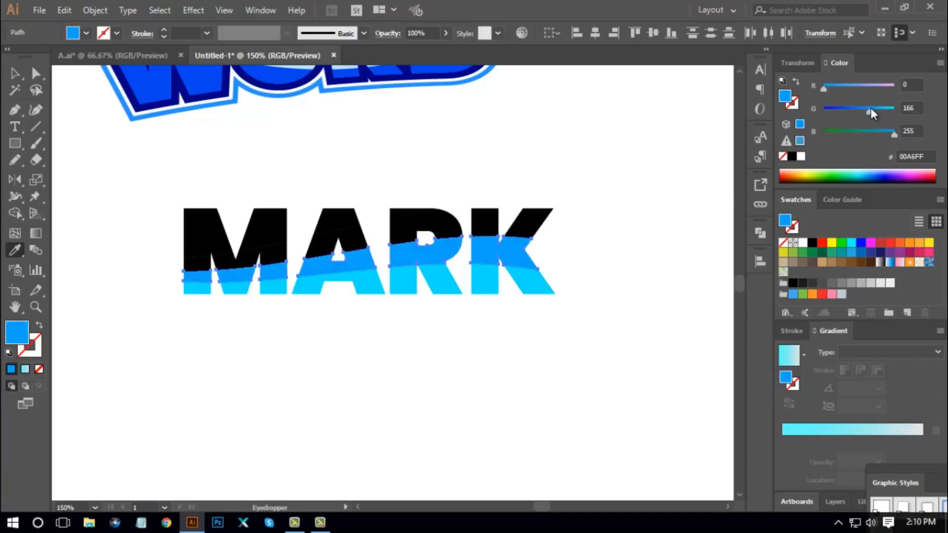
left_click(36, 73)
left_click(529, 395)
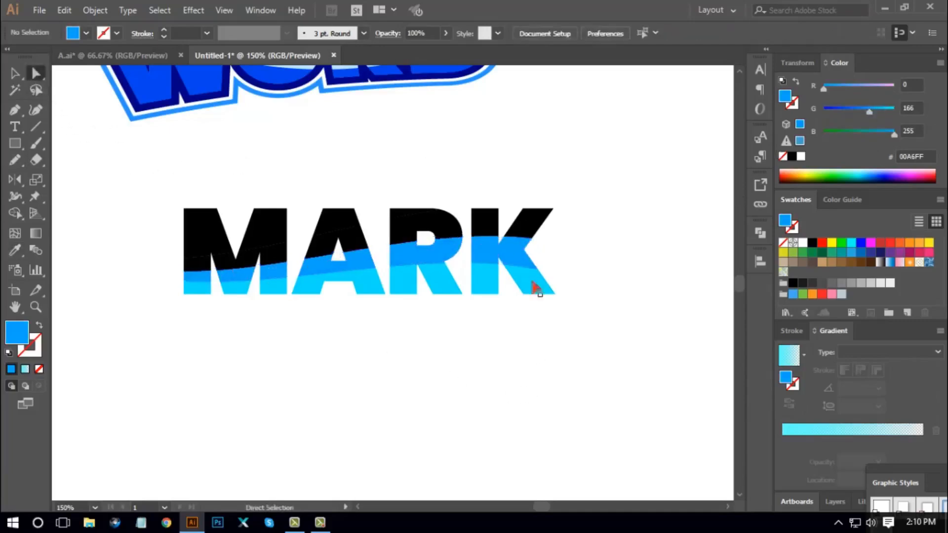
Fill the third band from the bottom of MARK with the sampled second-band blue, darkened to green 121 (0079FF)
left_click(503, 236)
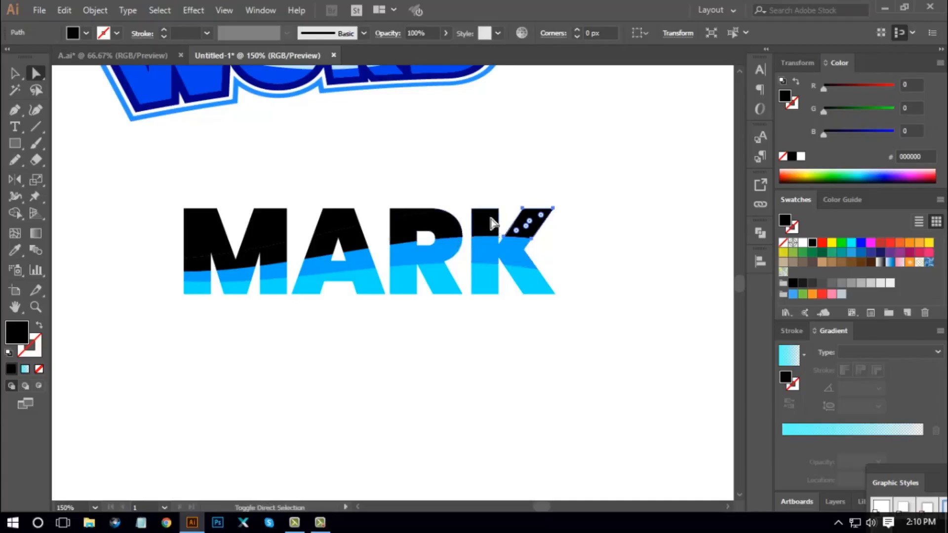
left_click(494, 225, "shift")
left_click(453, 230, "shift")
left_click(360, 243, "shift")
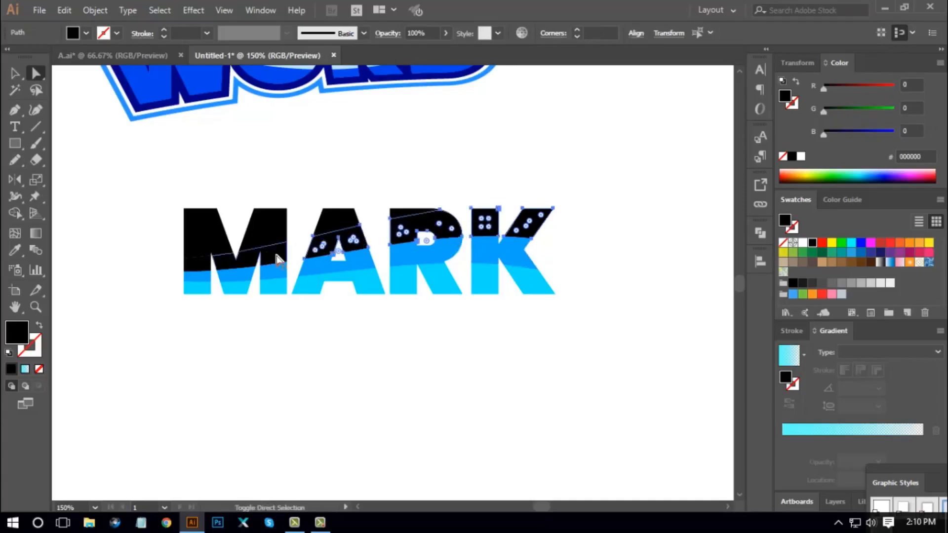
left_click(276, 259, "shift")
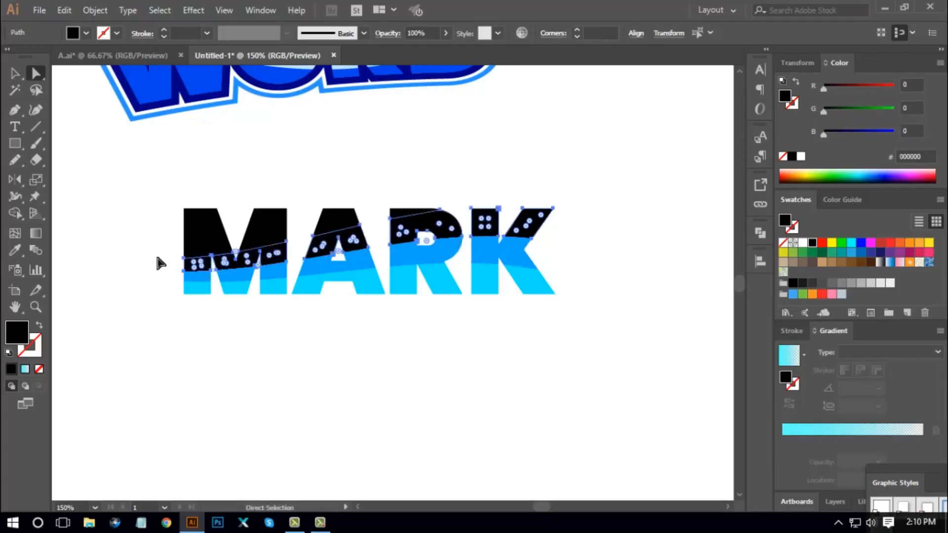
left_click(15, 251)
left_click(269, 265)
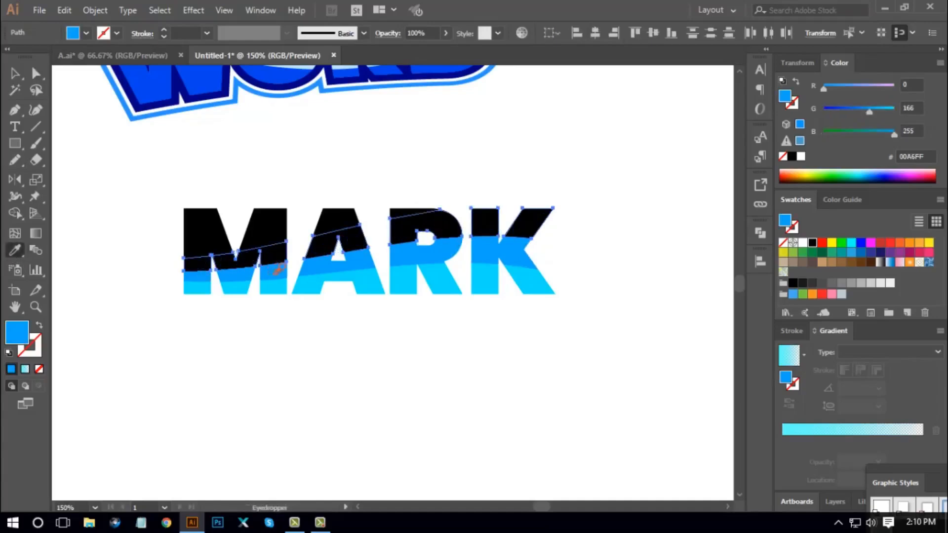
left_click_drag(854, 108, 857, 108)
Fill the remaining black top pieces of M, A and R with the sampled third-band blue, darkened to green 44 (002CFF)
left_click(36, 73)
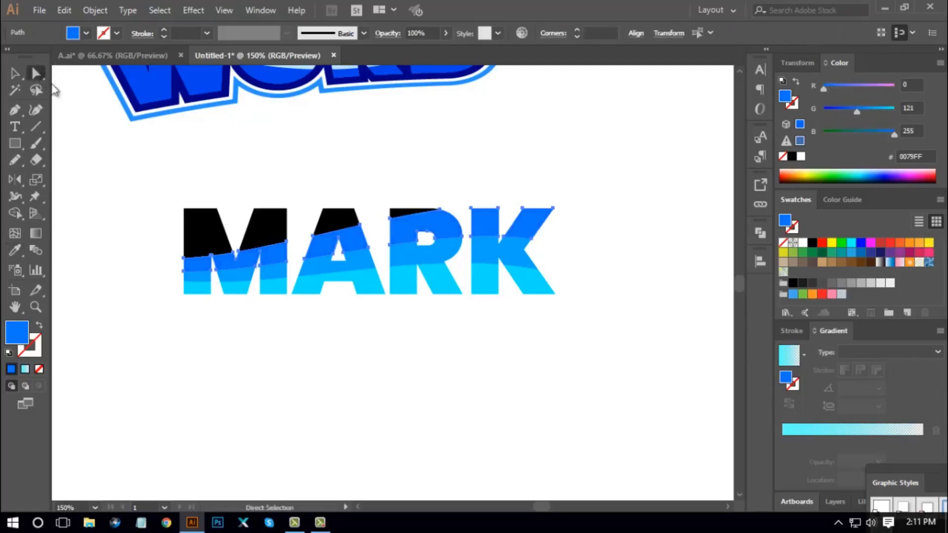
left_click(179, 215)
left_click(193, 218)
left_click(275, 217, "shift")
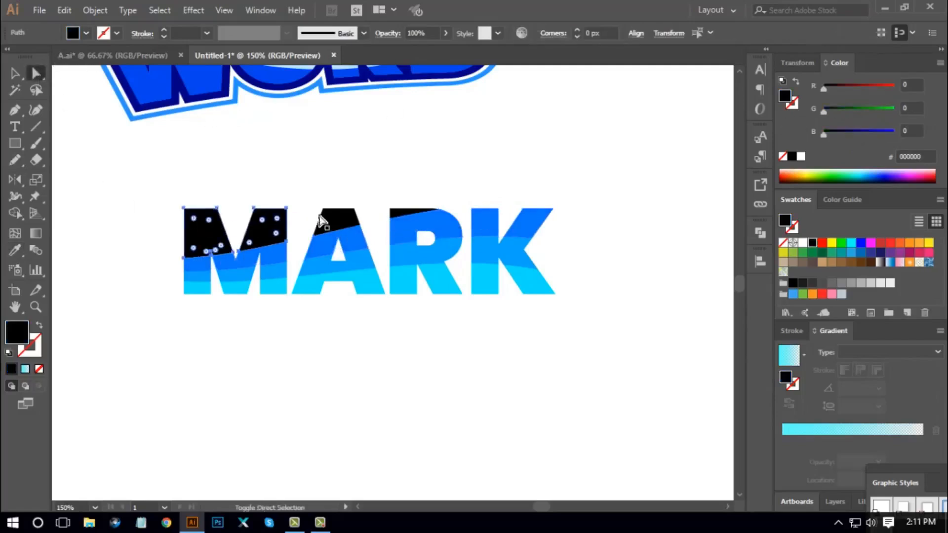
left_click(321, 218, "shift")
left_click(399, 215, "shift")
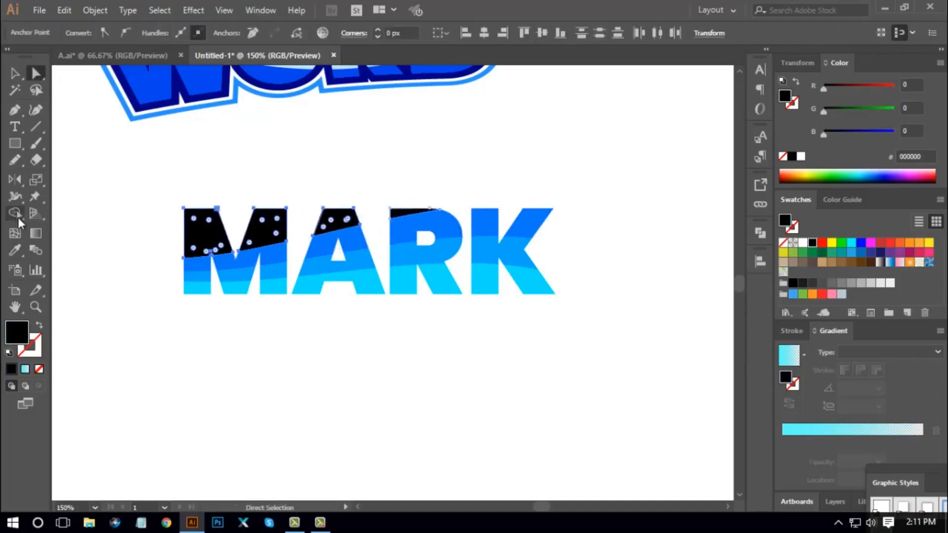
left_click(23, 249)
left_click(197, 269)
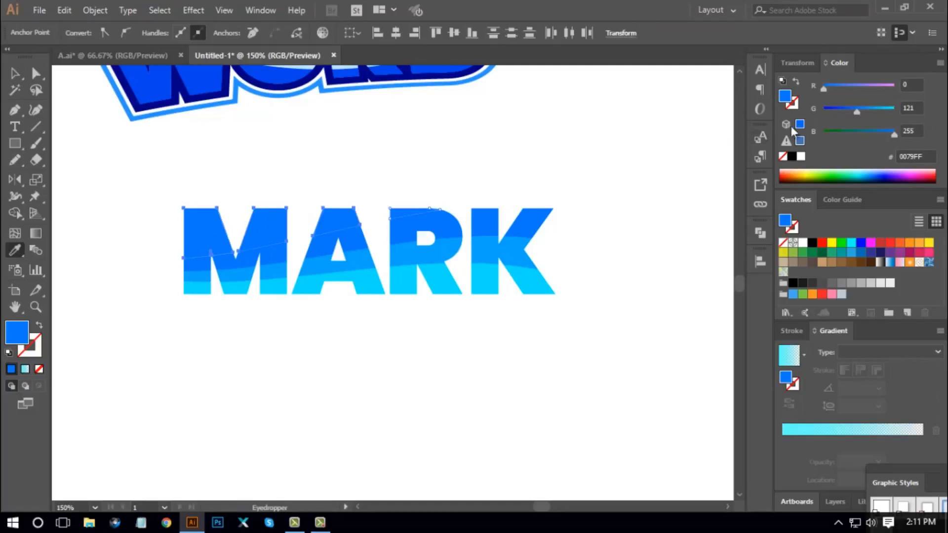
left_click(844, 108)
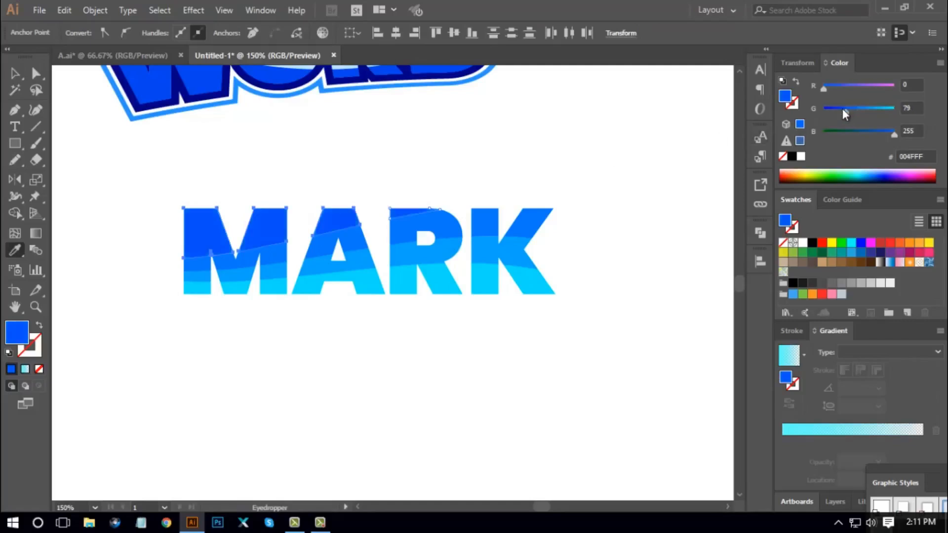
left_click_drag(842, 109, 836, 108)
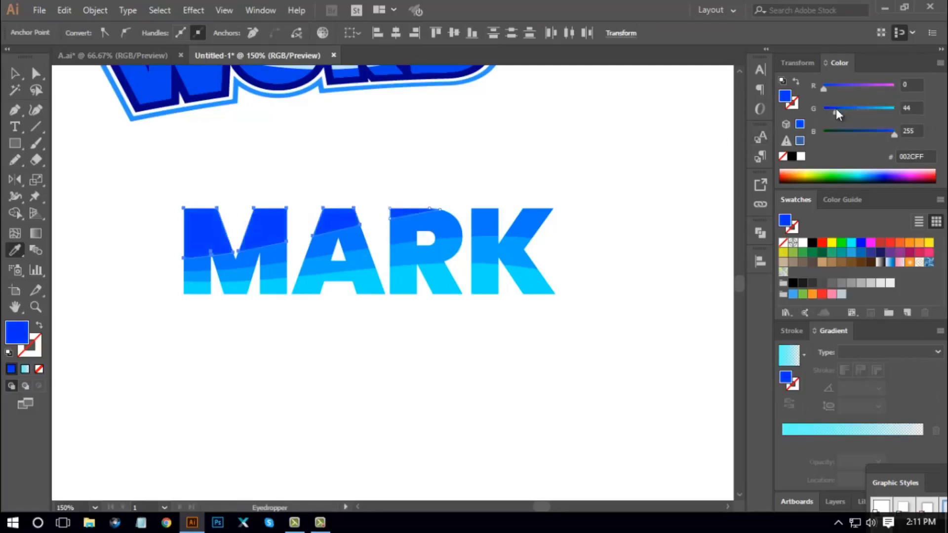
Scale the banded MARK group down slightly and shift it a little to the right beneath WORD
left_click(15, 74)
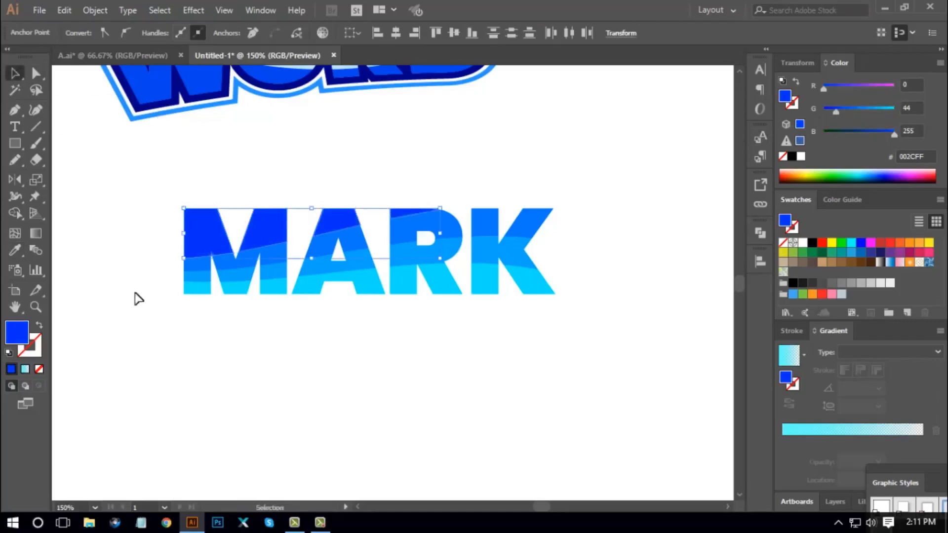
left_click(324, 378)
left_click_drag(137, 175, 608, 342)
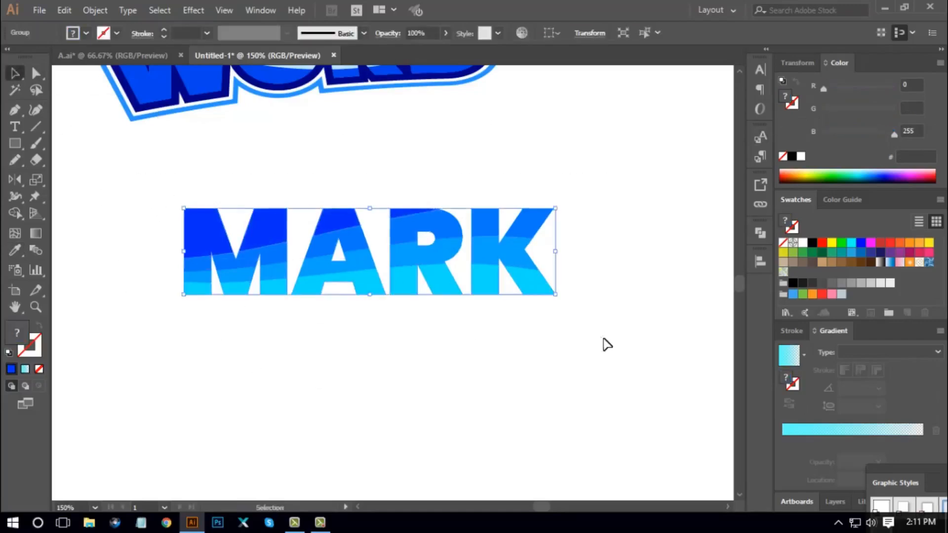
key("a")
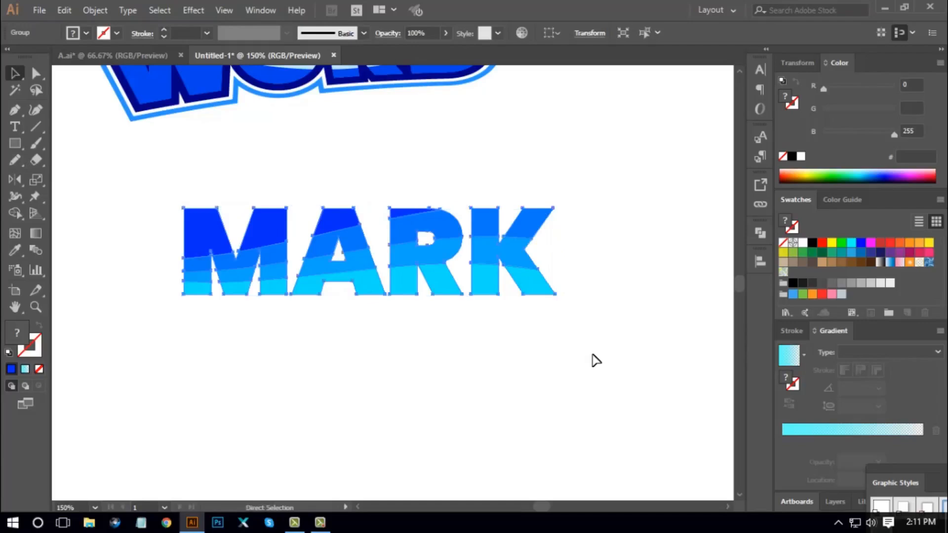
left_click(592, 360)
key("ctrl+minus")
key("ctrl+minus")
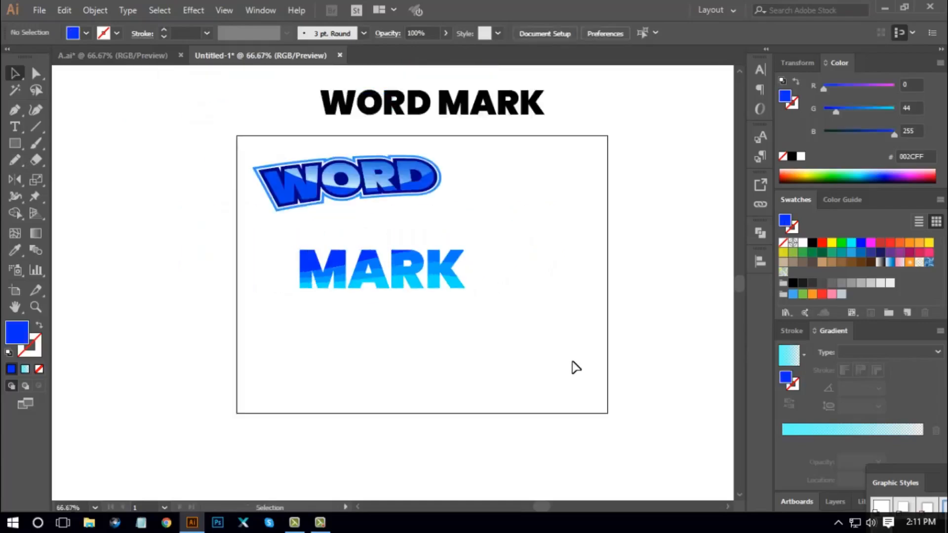
left_click_drag(552, 322, 549, 329)
left_click_drag(455, 276, 442, 299)
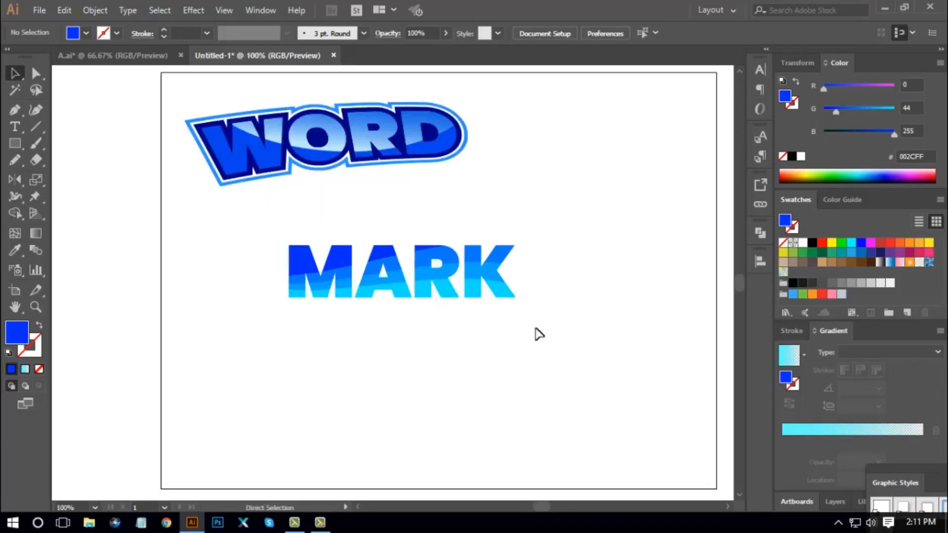
Move the banded MARK group up beside the layered WORD logo
key("ctrl+plus")
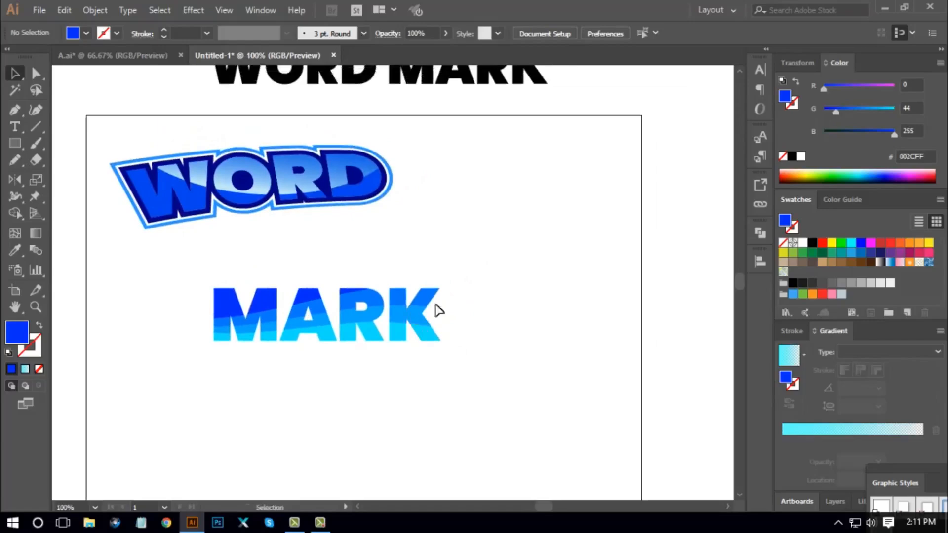
left_click_drag(410, 312, 600, 158)
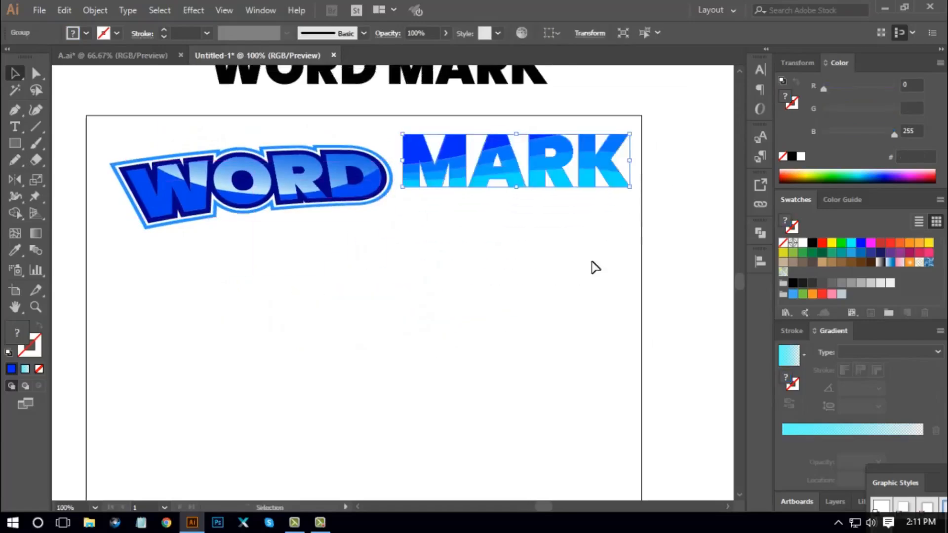
left_click(593, 268)
left_click_drag(493, 336, 518, 290)
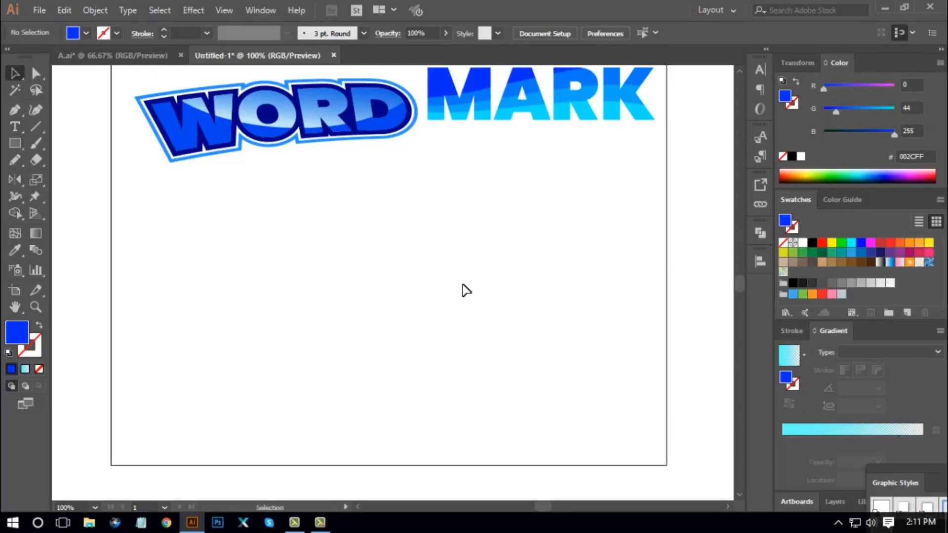
Place a copy of the black WORD MARK text below the logos and delete MARK from the copy
scroll(468, 296, "up", 3)
left_click_drag(409, 96, 680, 345)
left_click(15, 127)
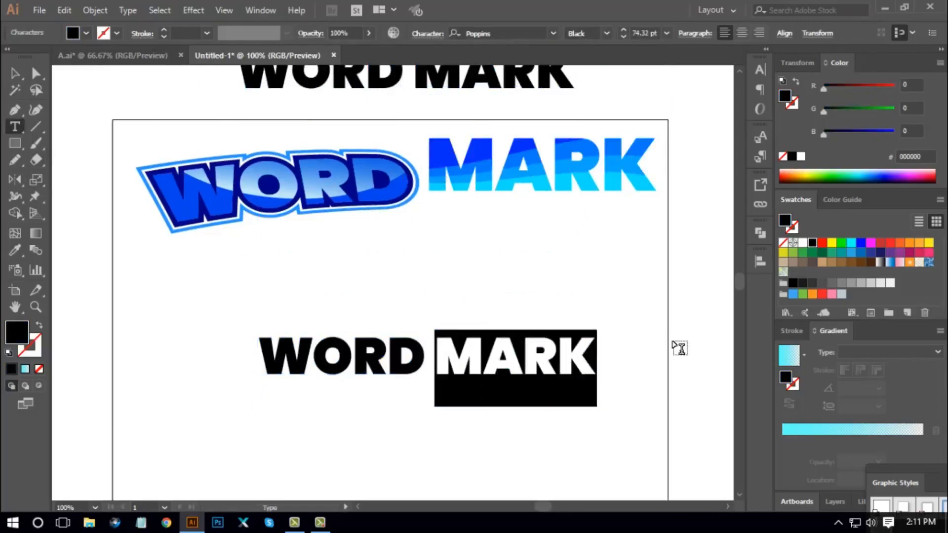
key("BackSpace")
left_click(15, 73)
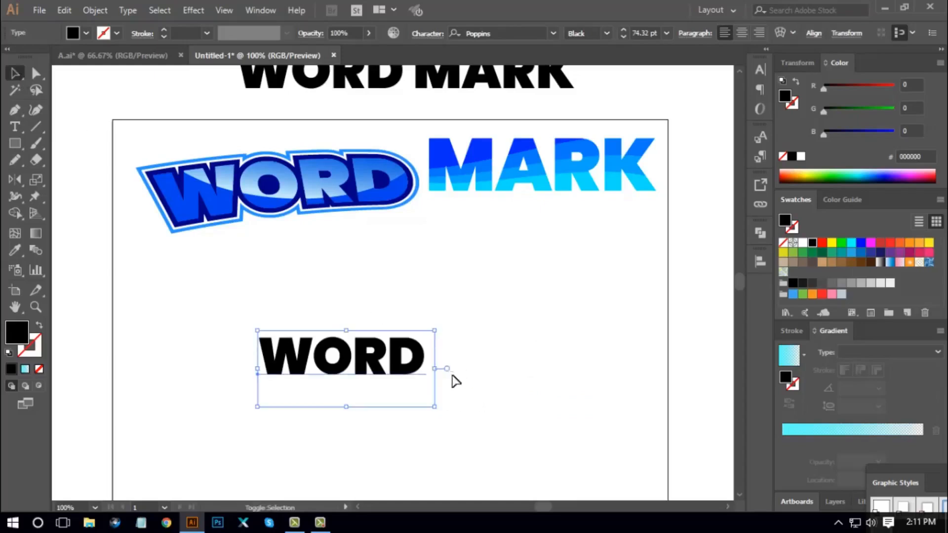
Scale the black WORD text up to about 119 pt and convert it to outlines
left_click_drag(435, 369, 545, 369)
right_click(455, 360)
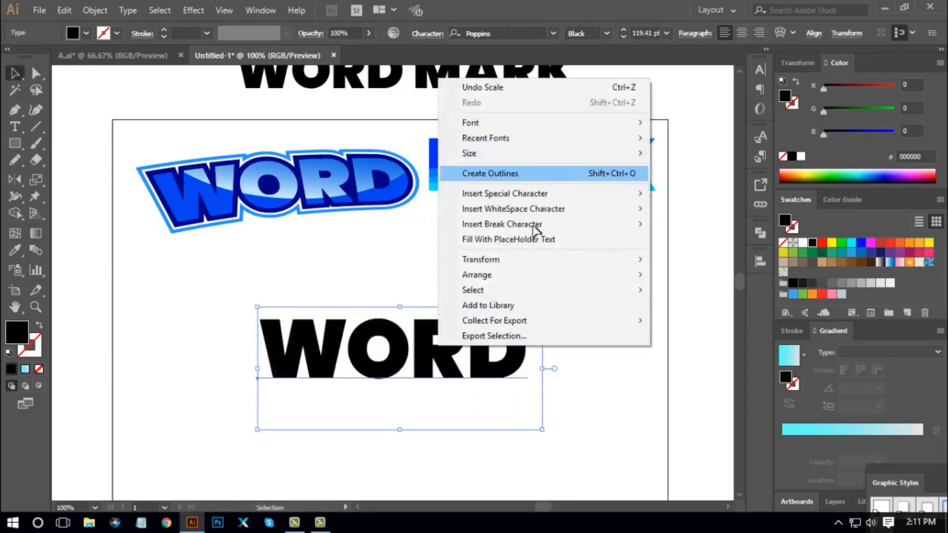
left_click(494, 171)
left_click(535, 387)
Ungroup the outlined black WORD into separate letters
scroll(536, 382, "down", 3)
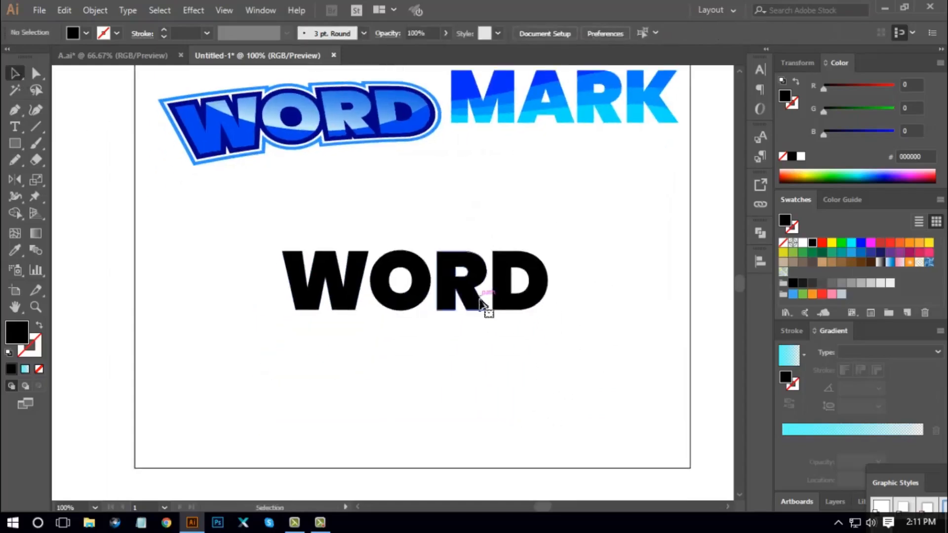
left_click(487, 303)
left_click(540, 390)
key("ctrl+plus")
scroll(580, 390, "right", 2)
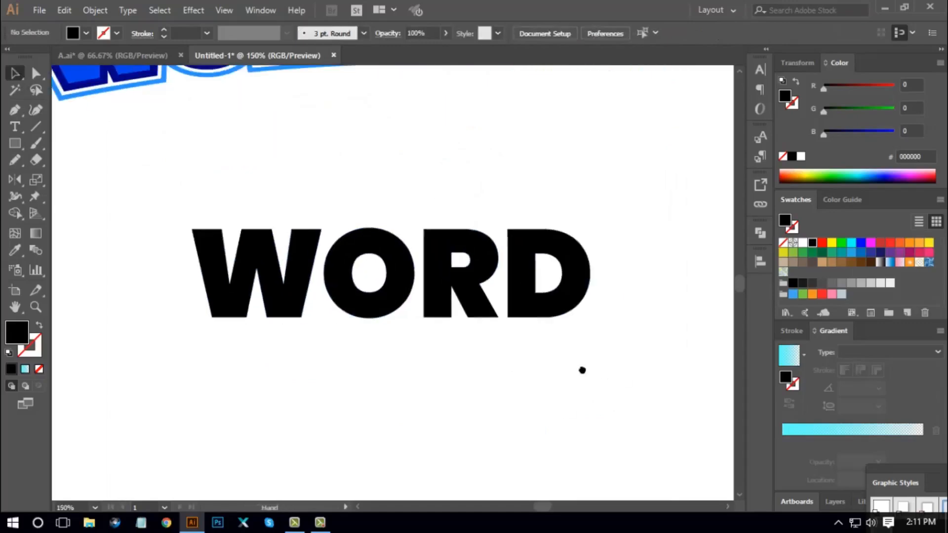
left_click(471, 272)
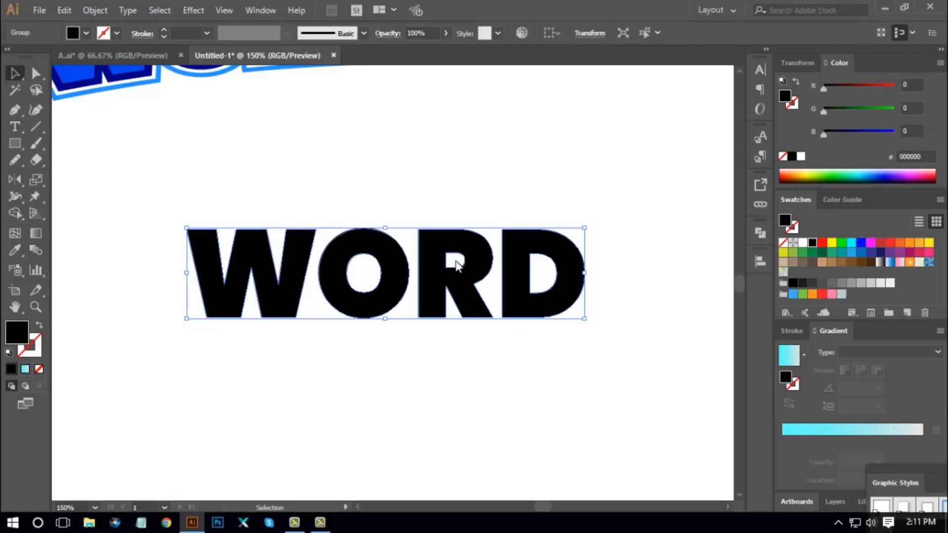
right_click(455, 265)
left_click(501, 374)
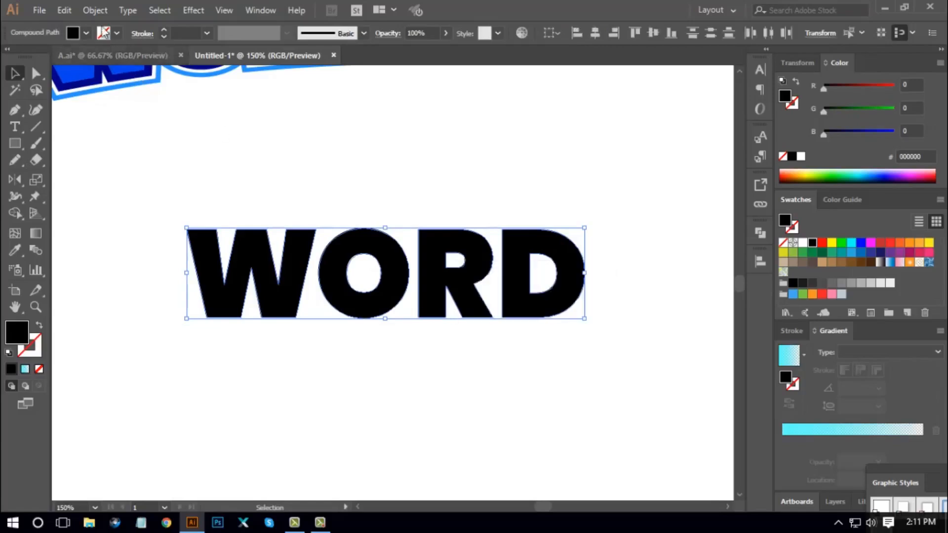
Offset the paths of the black WORD letters by -2 px with miter joins
left_click(94, 10)
mouse_move(249, 321)
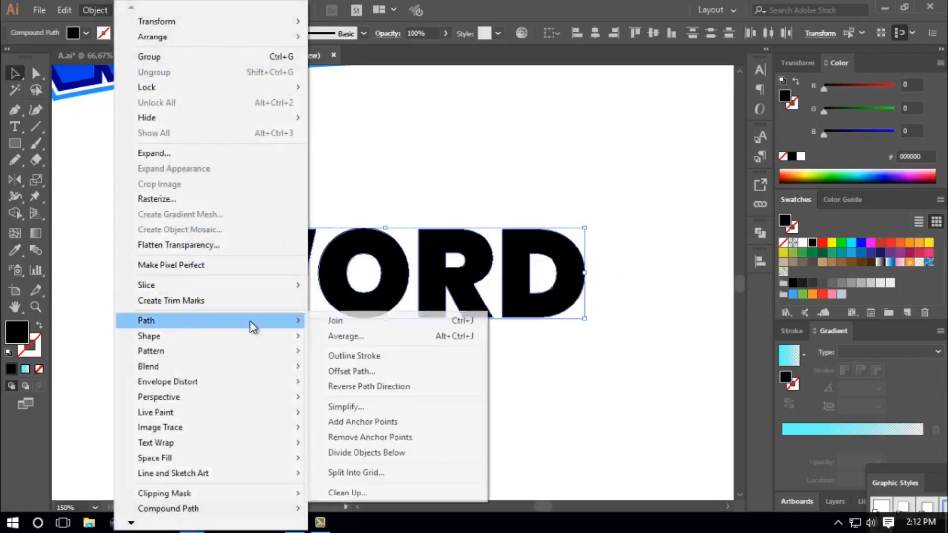
left_click(405, 371)
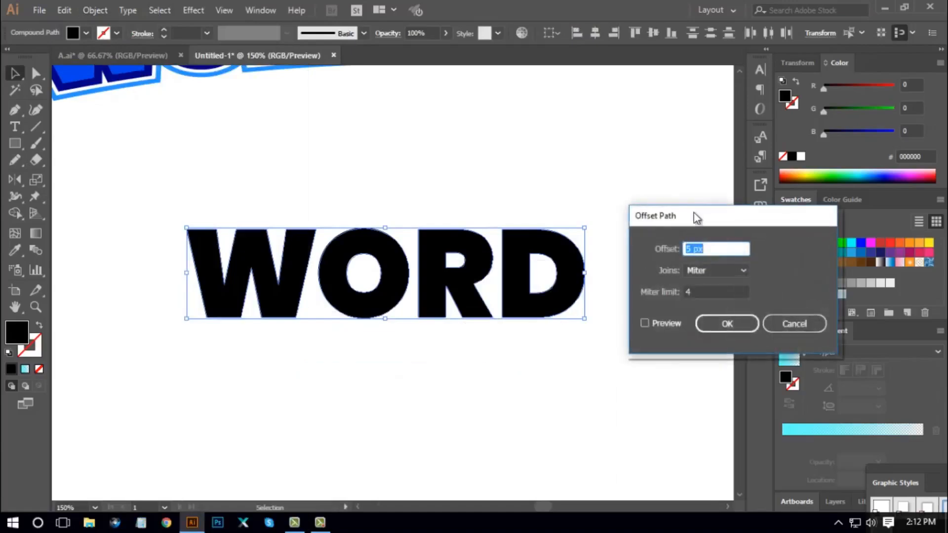
left_click_drag(696, 217, 680, 201)
left_click(628, 306)
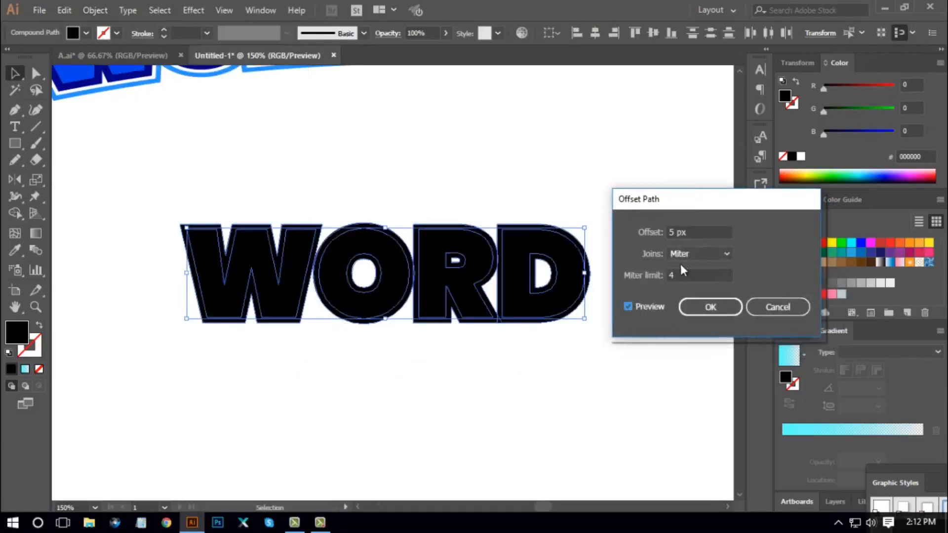
scroll(694, 232, "down", 5)
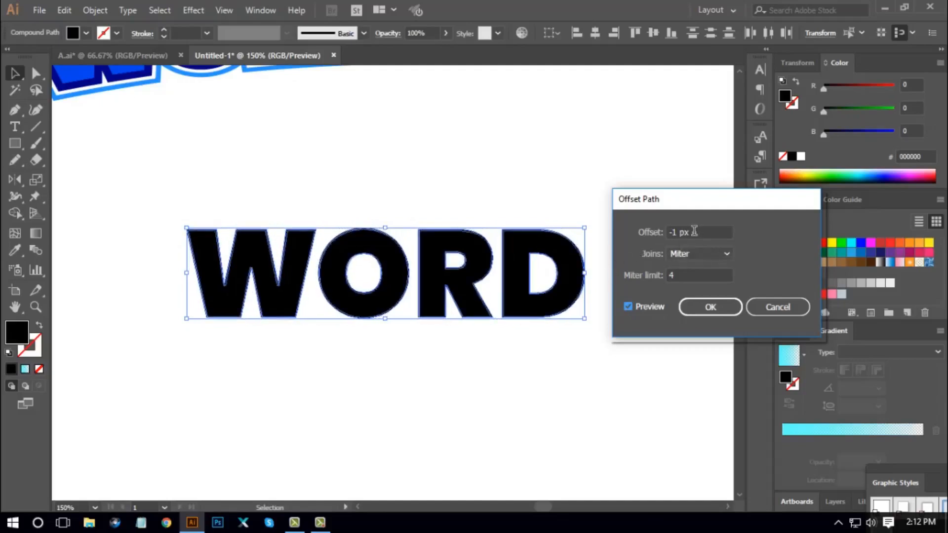
scroll(694, 231, "down", 1)
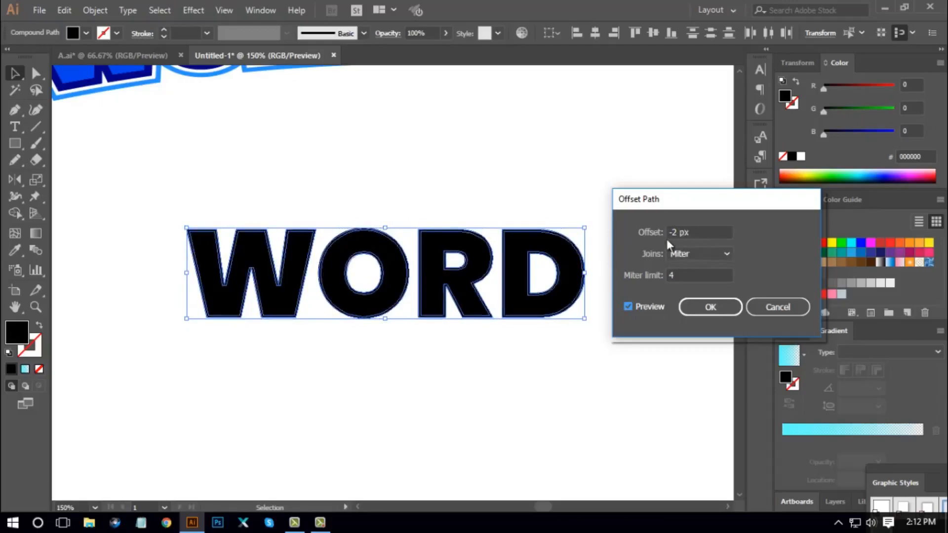
scroll(694, 232, "down", 1)
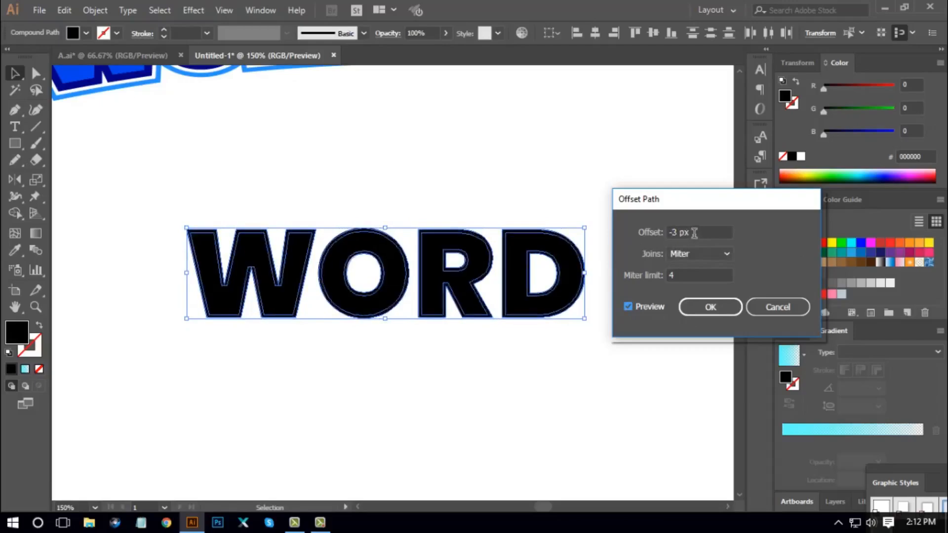
scroll(695, 233, "up", 1)
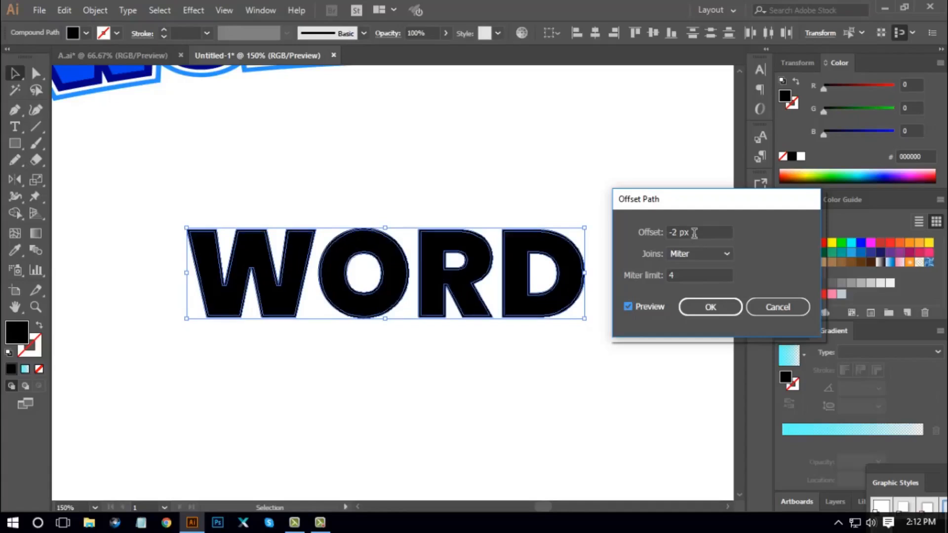
left_click(710, 308)
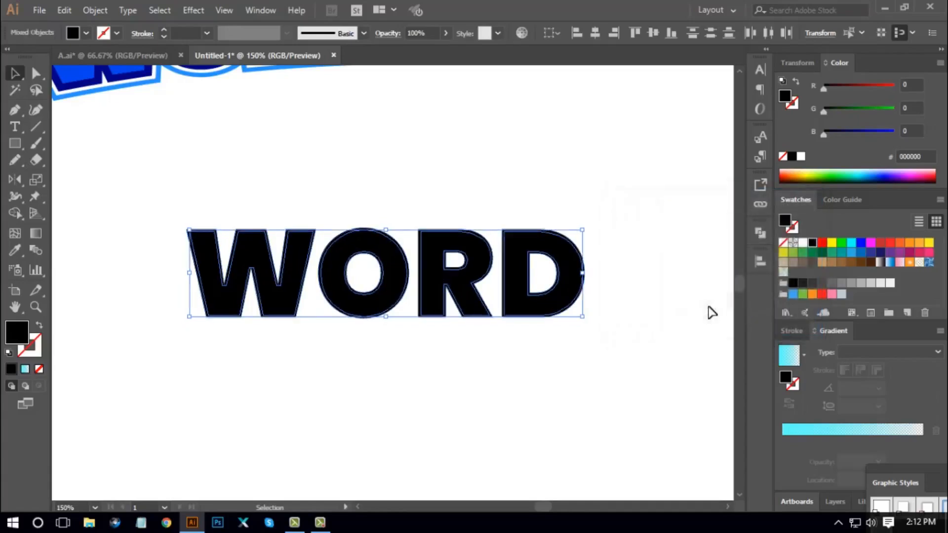
Fill the inset WORD letters with the brown copper-toned linear gradient from the Metals gradient library
key("ctrl+minus")
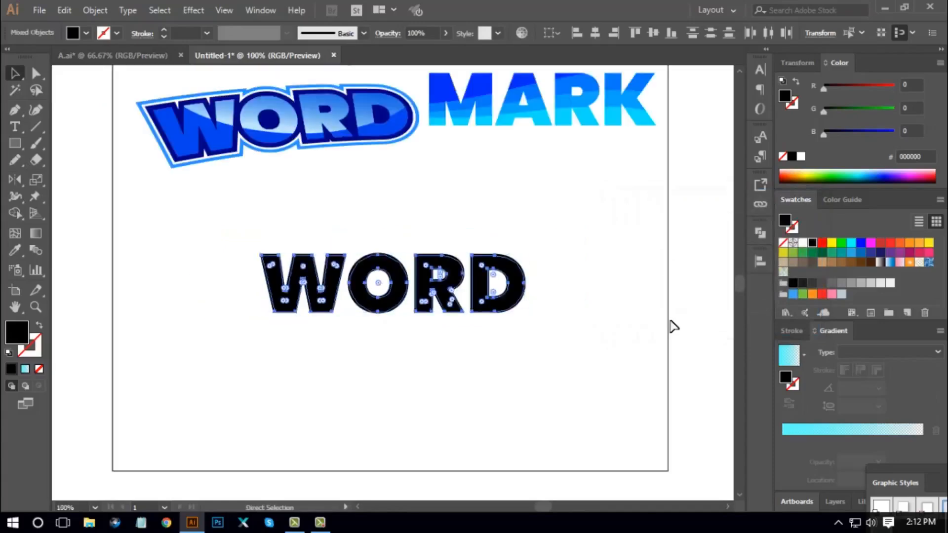
left_click(790, 315)
mouse_move(842, 289)
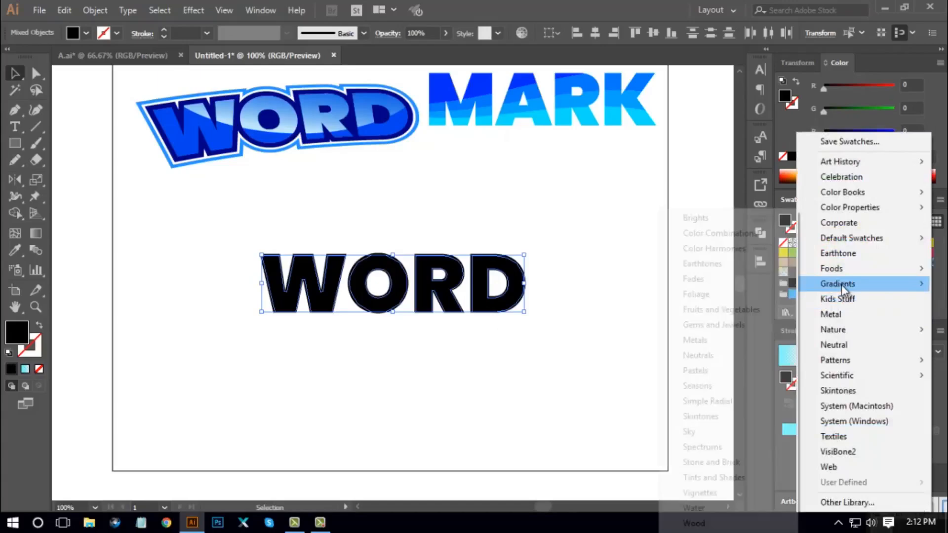
left_click(705, 341)
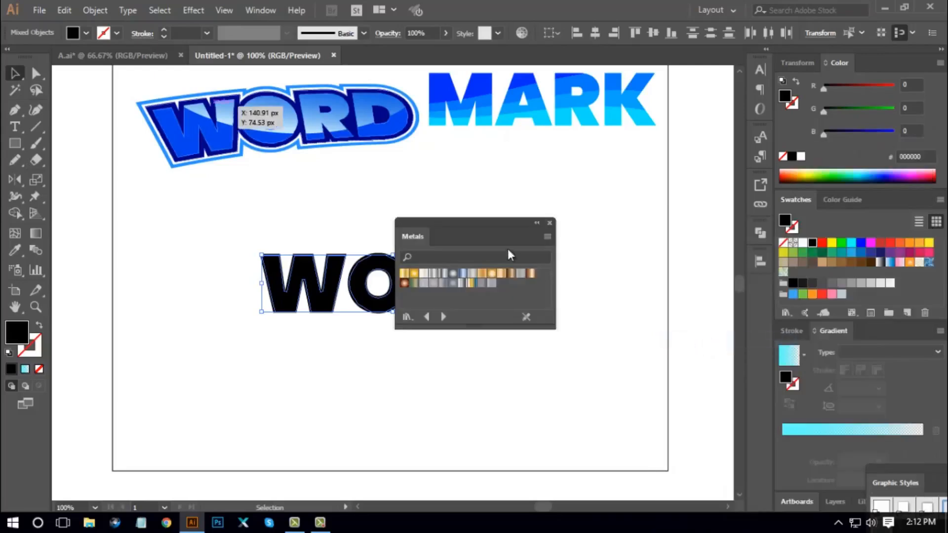
left_click_drag(490, 228, 649, 221)
left_click(675, 257)
Redirect the copper gradient on the inset letters to run vertically at 90° from their base to their top
key("ctrl+plus")
key("ctrl+plus")
key("space")
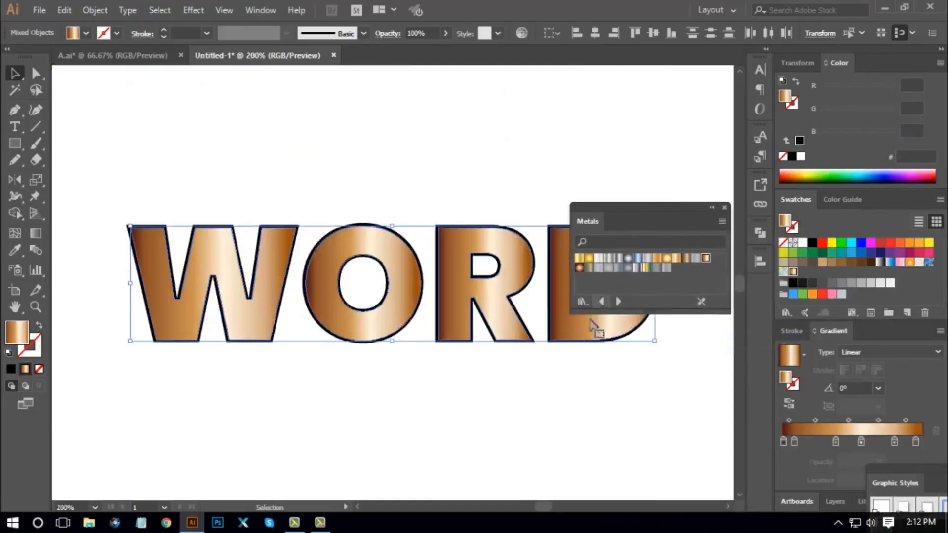
left_click_drag(490, 284, 402, 297)
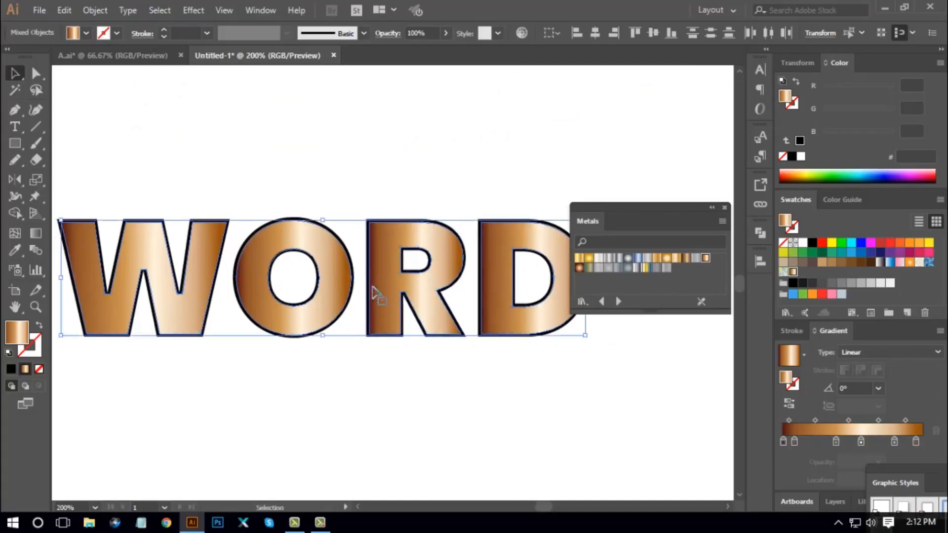
left_click(37, 232)
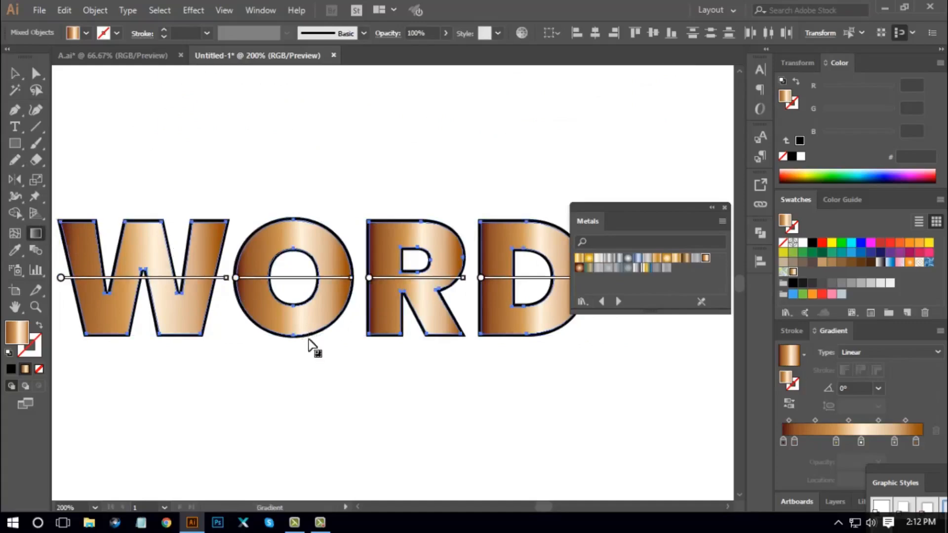
left_click_drag(307, 340, 323, 225)
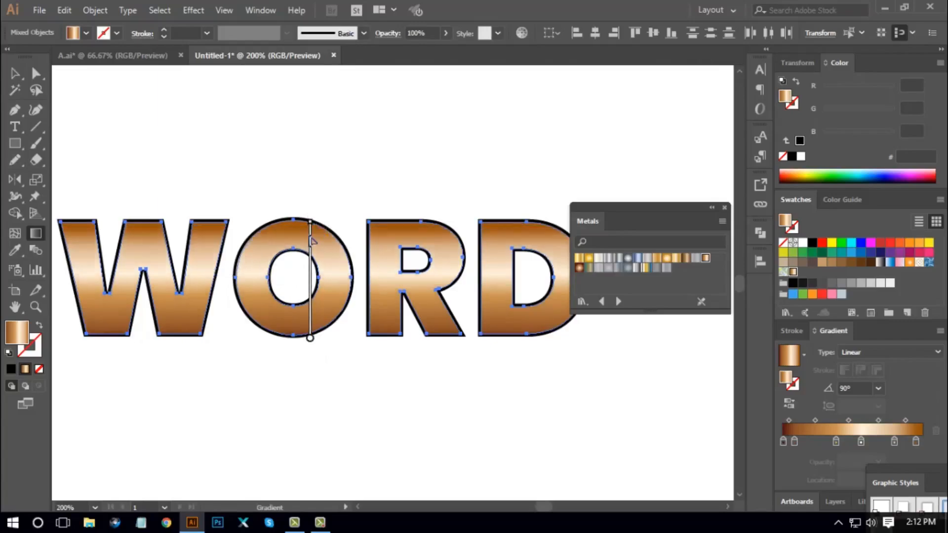
left_click(36, 73)
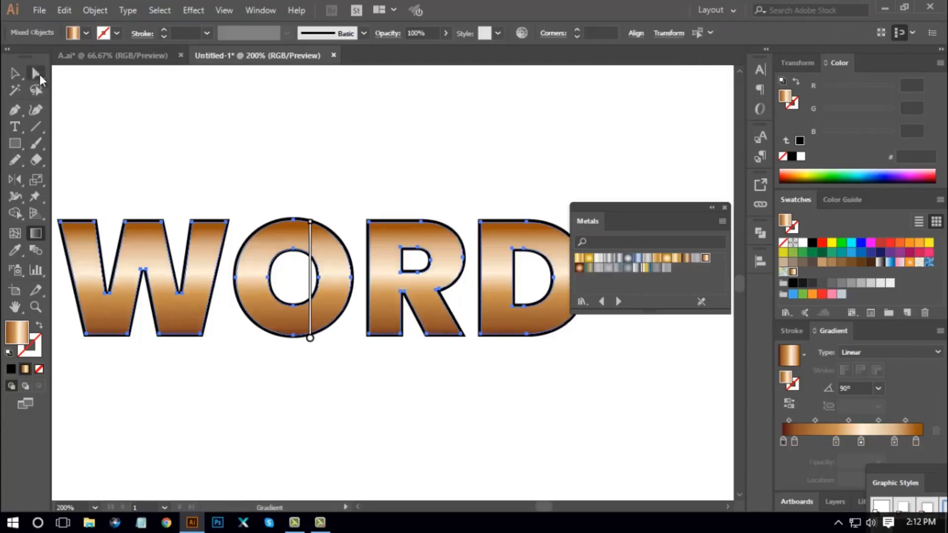
left_click(421, 409)
Select the gradient-filled faces of W, O, R and D together without their black backing, and clear the selection
left_click_drag(474, 402, 466, 401)
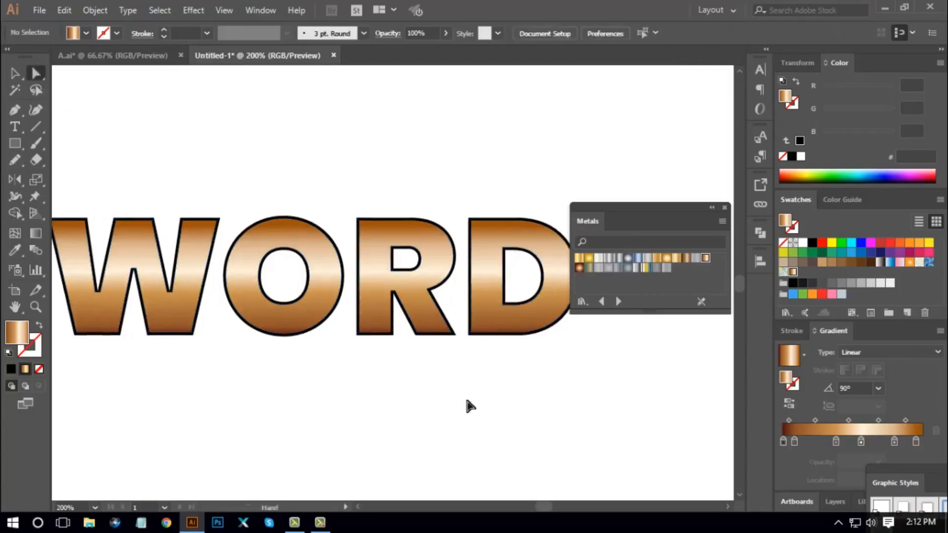
key("ctrl+minus")
key("ctrl+minus")
key("ctrl+plus")
key("ctrl+plus")
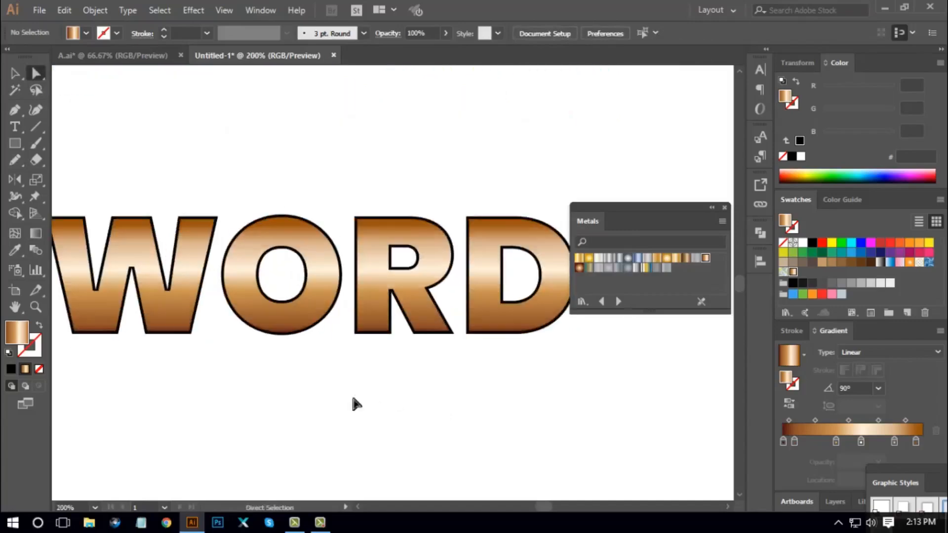
left_click_drag(299, 396, 342, 387)
left_click(236, 326)
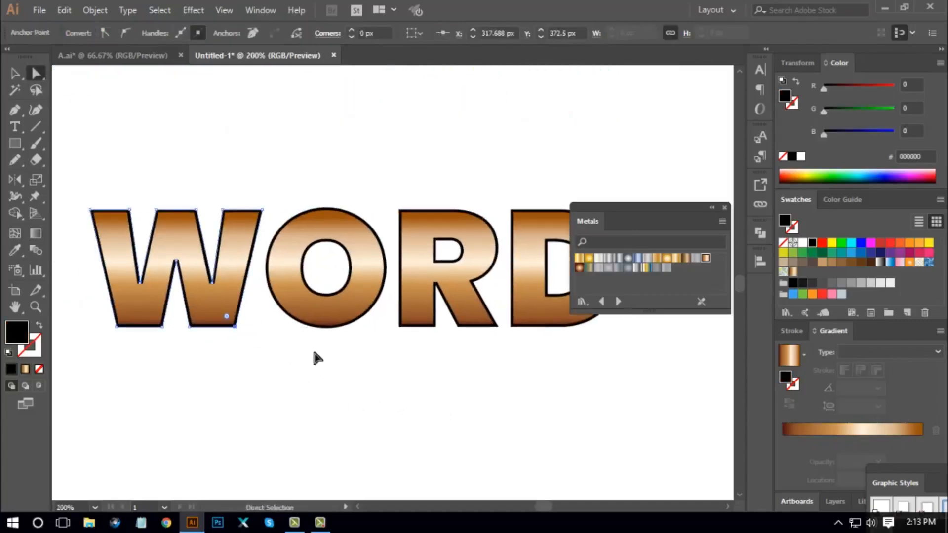
left_click(315, 353)
left_click(226, 305)
left_click(304, 301, "shift")
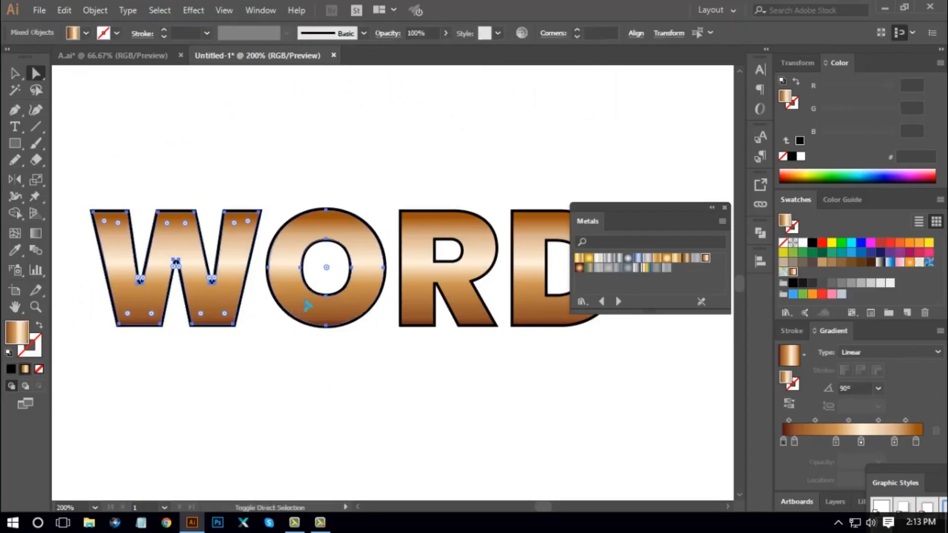
left_click(416, 287, "shift")
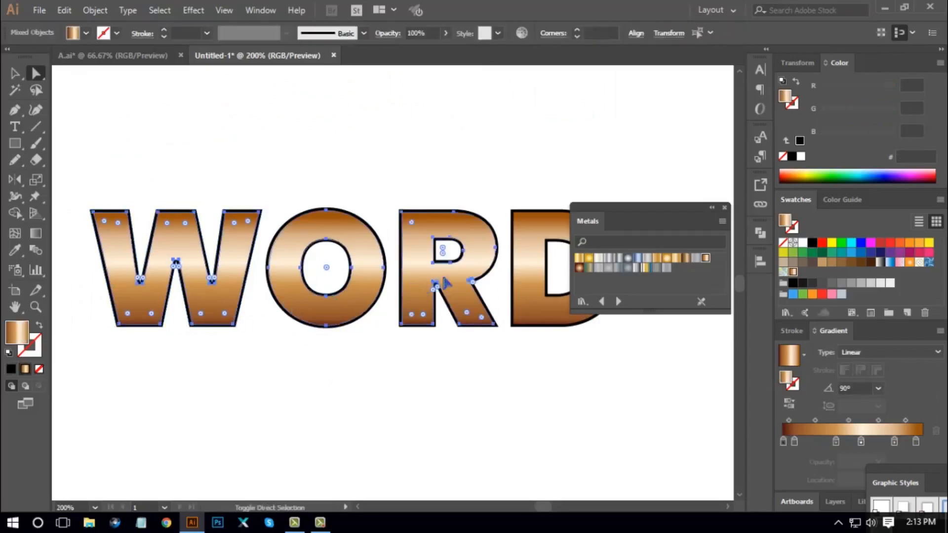
left_click(526, 266, "shift")
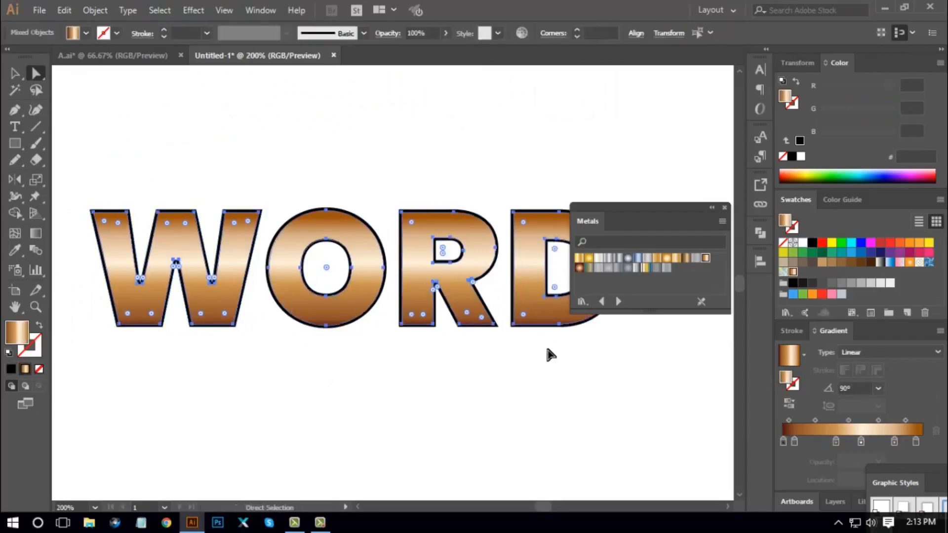
key("v")
left_click(527, 380)
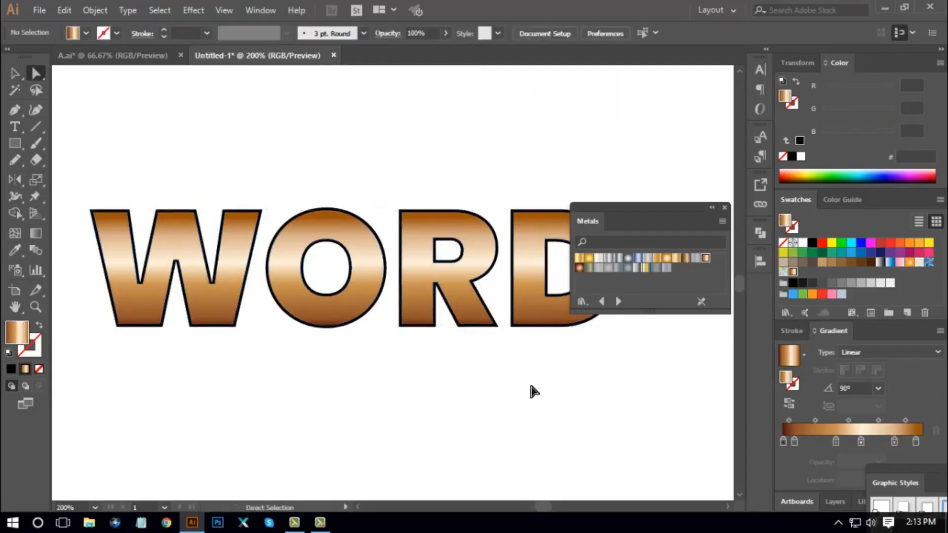
Try moving the black backing R down from behind its gradient face, and undo the move
left_click_drag(433, 304, 441, 373)
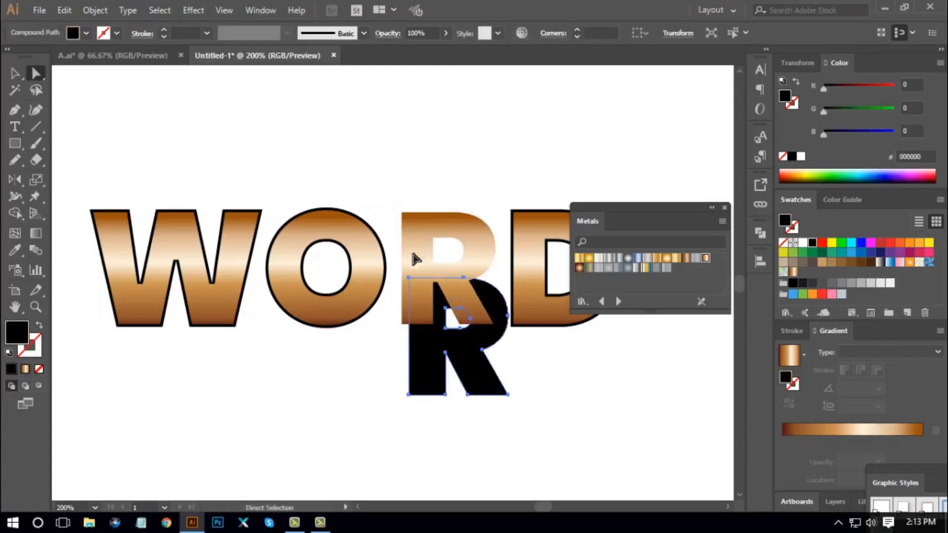
left_click(534, 427)
key("ctrl+z")
left_click(538, 428)
key("a")
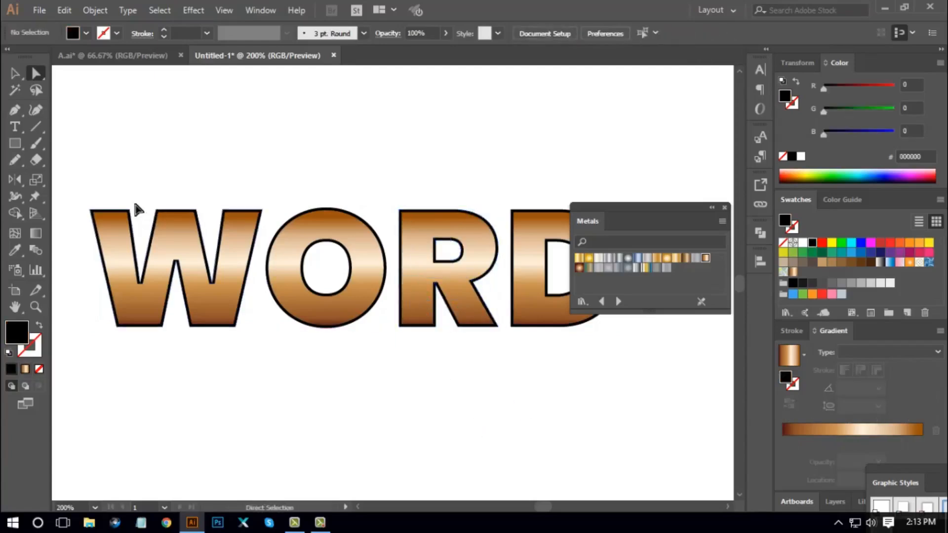
Fill the black backing letters behind WORD with the silver-grey linear gradient from the Metals library, close the library and clear the selection
left_click_drag(200, 240, 577, 362)
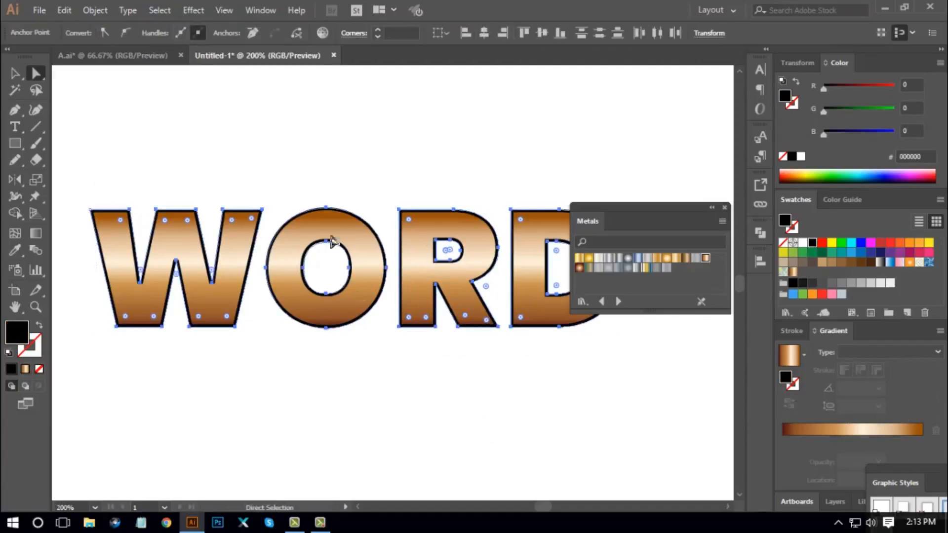
left_click(619, 261)
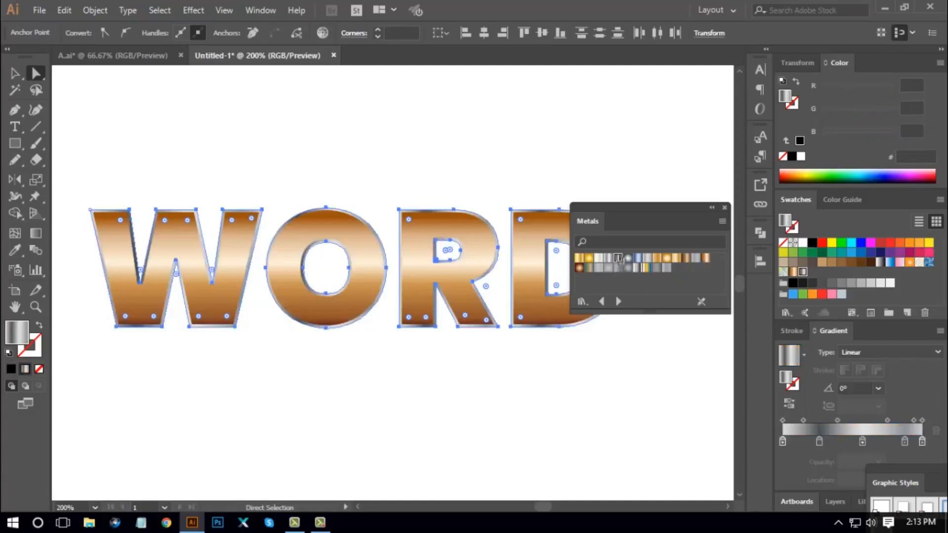
left_click(759, 235)
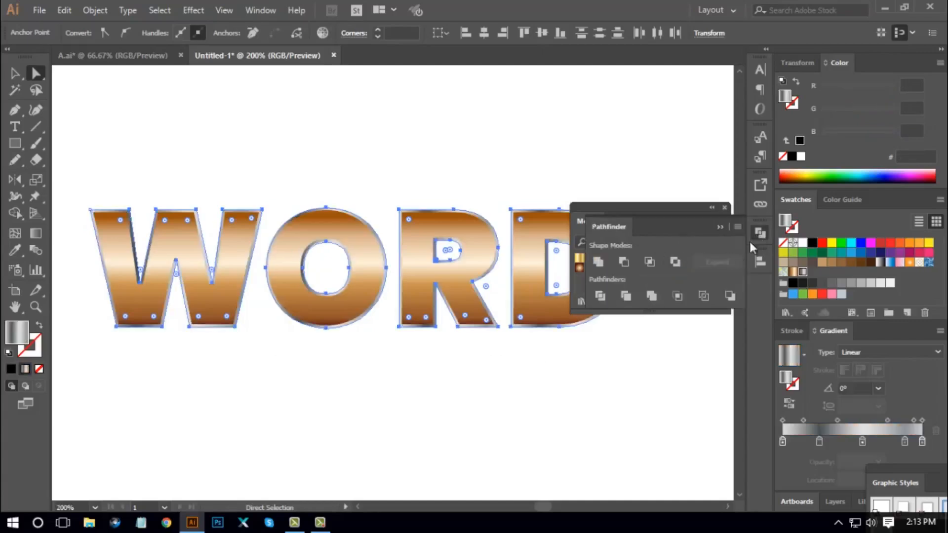
left_click(762, 234)
left_click(724, 208)
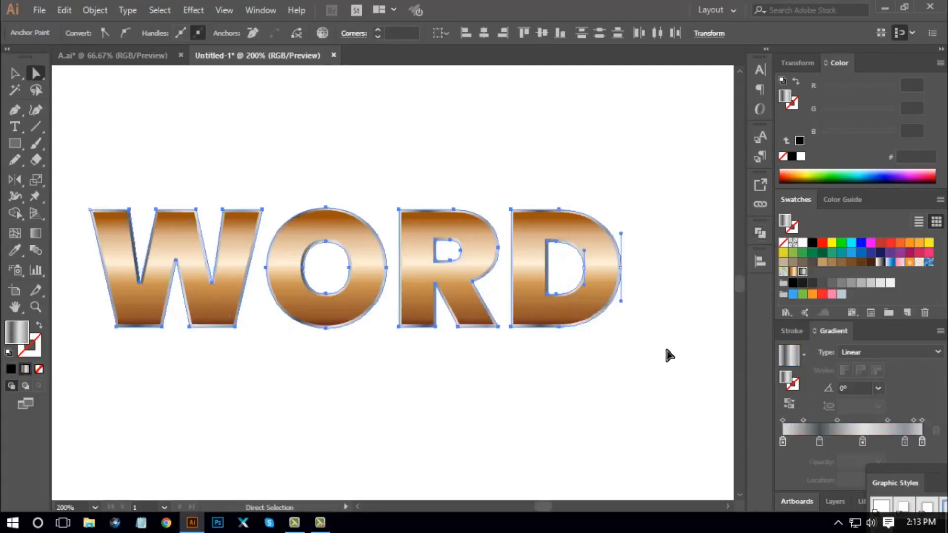
left_click(657, 363)
key("v")
key("ctrl+1")
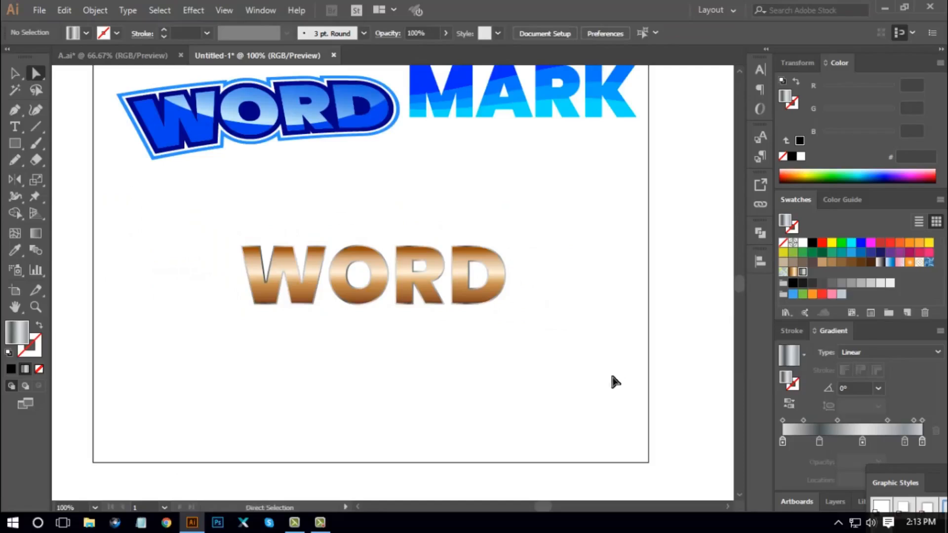
Unlock the copper letter faces, select all of WORD together with its silver backing, and clear the selection
left_click_drag(529, 370, 542, 369)
left_click(15, 74)
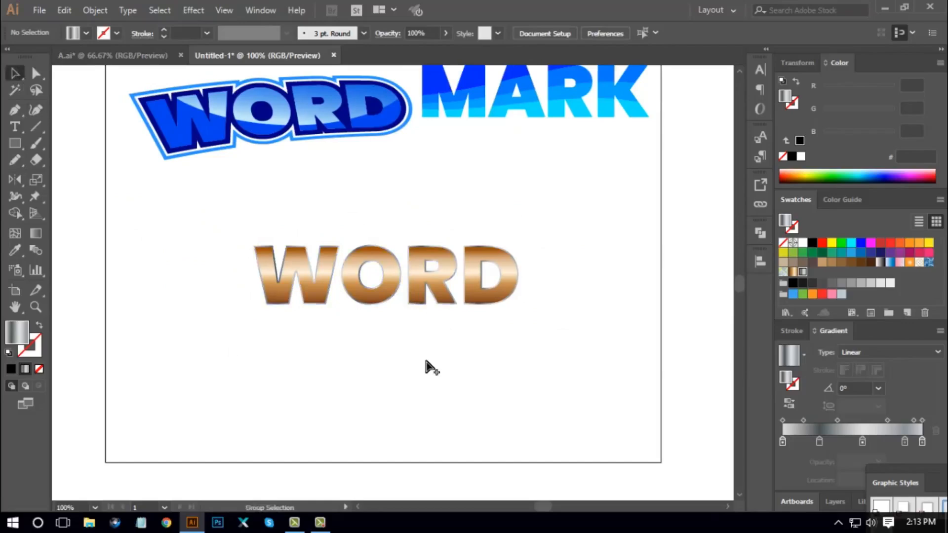
key("ctrl+alt+2")
left_click(475, 381)
left_click_drag(193, 216, 588, 373)
key("a")
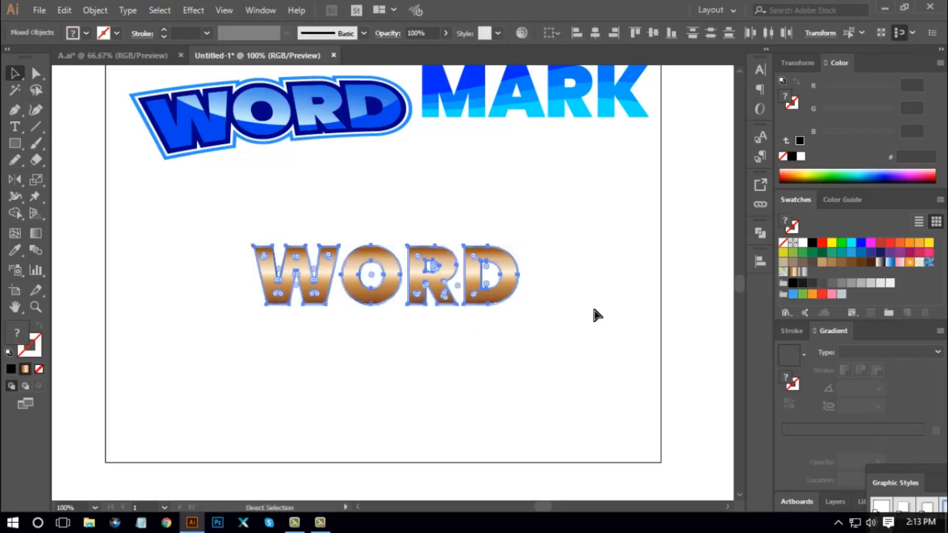
key("v")
left_click(599, 373)
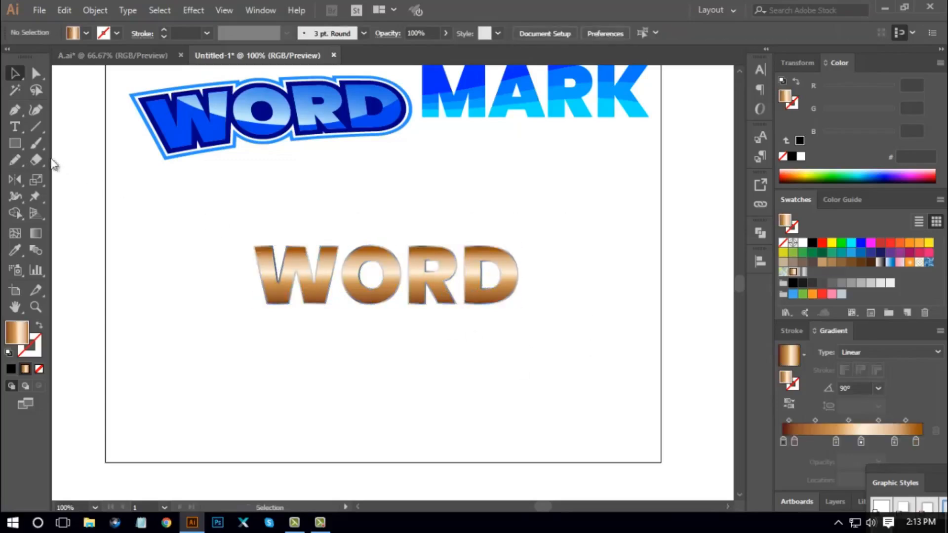
Draw a black rectangle around the copper WORD with a margin on all sides, and send it behind the letters as a backdrop
left_click(15, 144)
left_click_drag(196, 207, 579, 338)
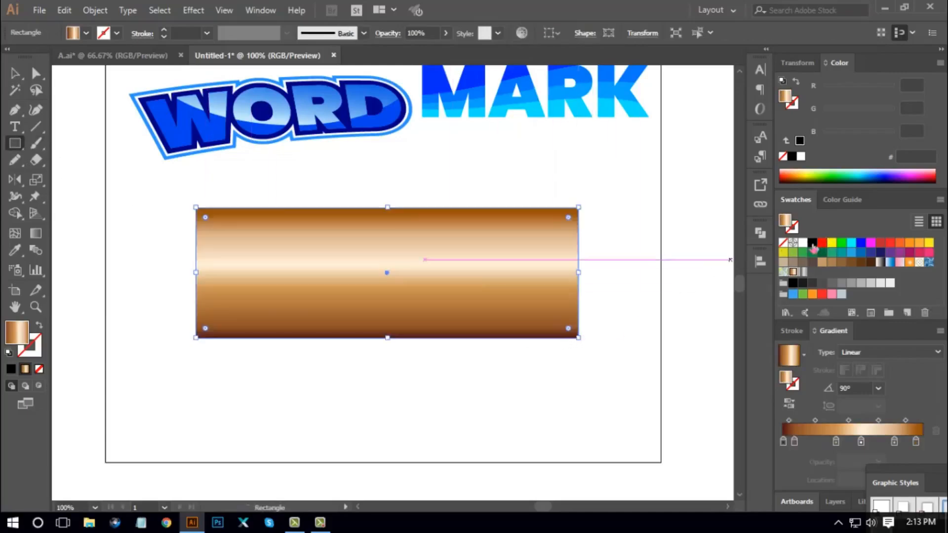
left_click(813, 243)
right_click(424, 257)
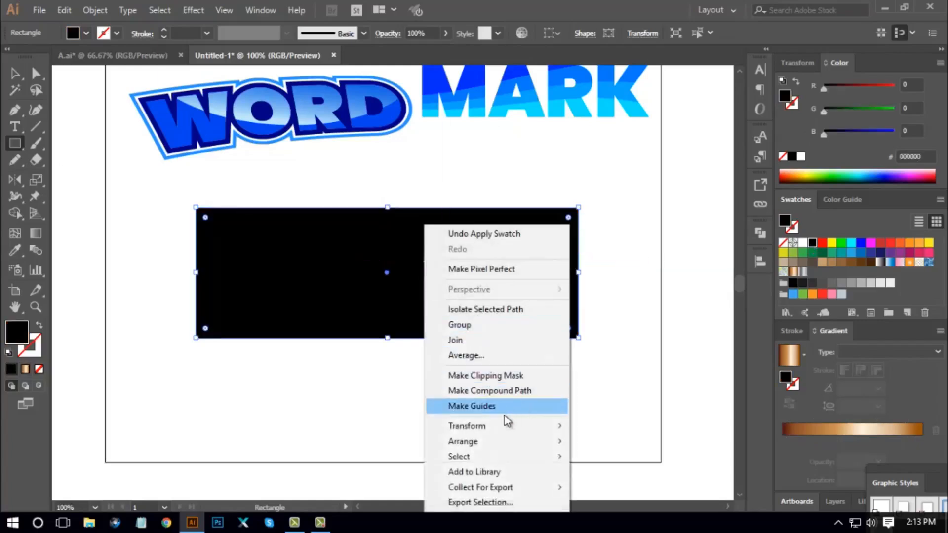
mouse_move(561, 442)
left_click(615, 486)
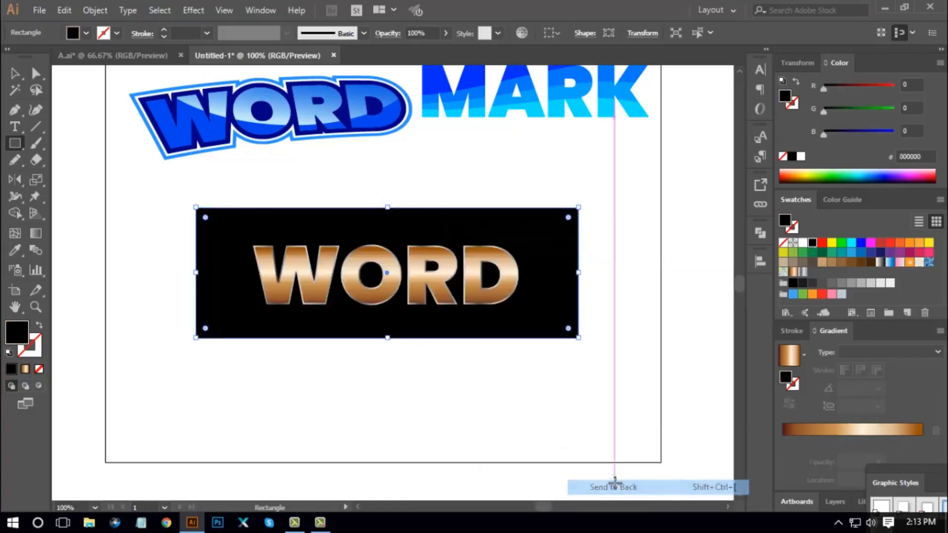
left_click(15, 74)
left_click(455, 417)
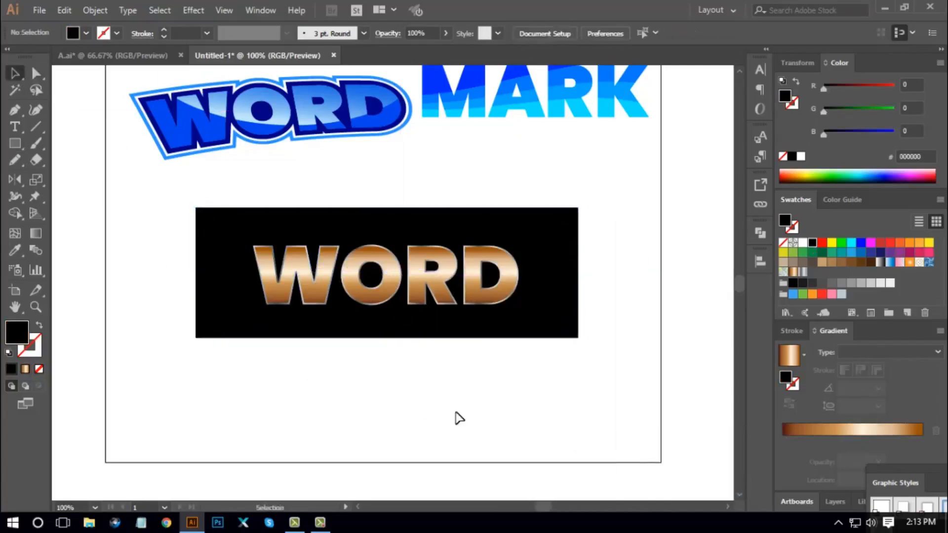
Rearrange the artboard by lowering the copper WORD with its black backdrop and spacing the blue WORD and MARK further apart
key("ctrl+minus")
key("ctrl+minus")
key("ctrl+plus")
key("ctrl+plus")
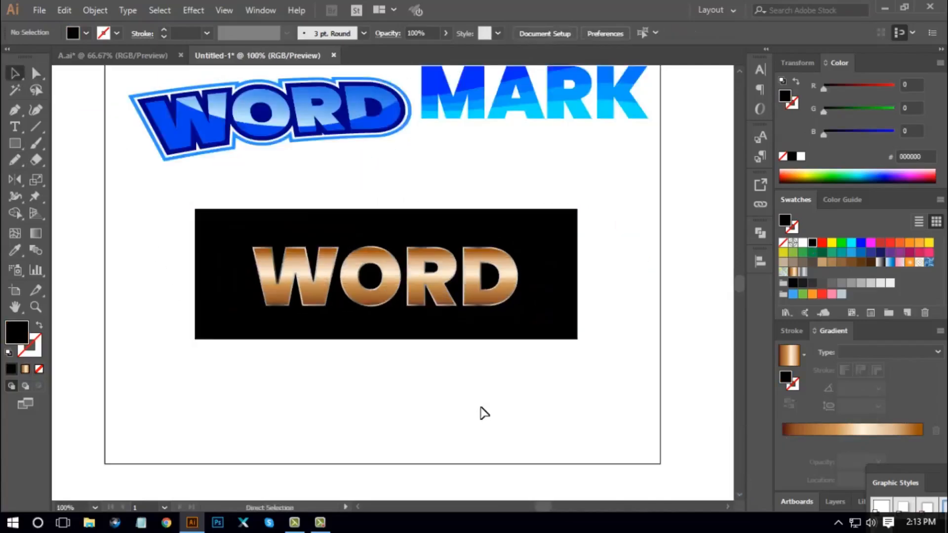
scroll(615, 356, "up", 2)
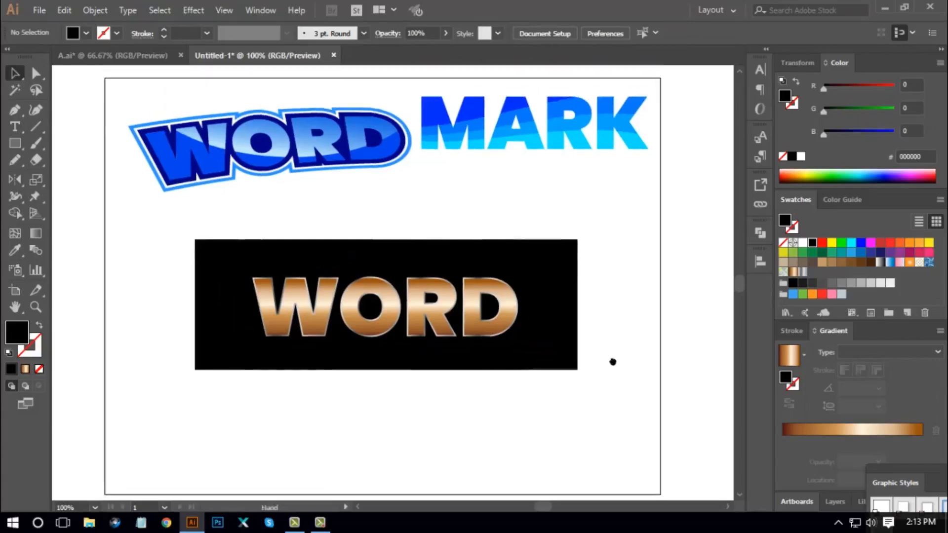
left_click(479, 303)
left_click(608, 397)
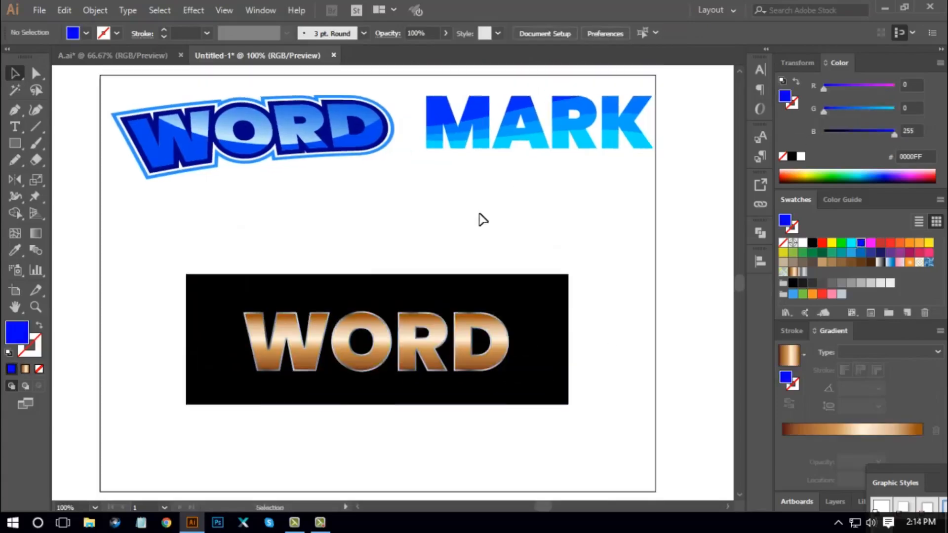